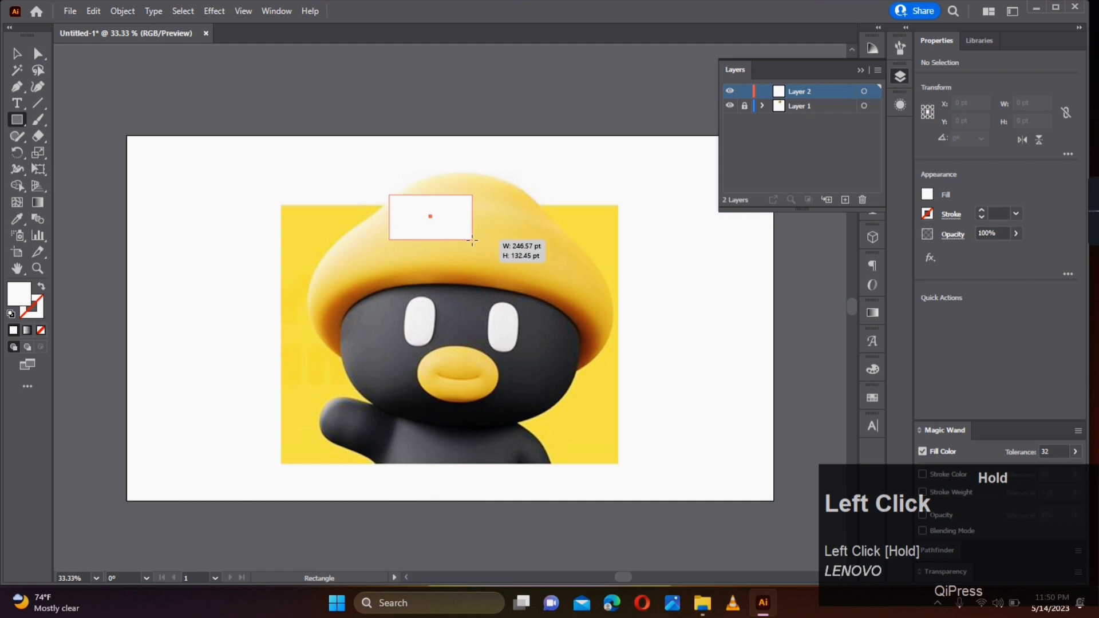
Step: Draw a white rectangle about 247 × 132 pt over the hat and add a horizontal mesh line near its lower edge
{"action": "left_click_drag", "start_coordinate": [472, 241], "coordinate": [473, 241]}
{"action": "left_click", "coordinate": [17, 202]}
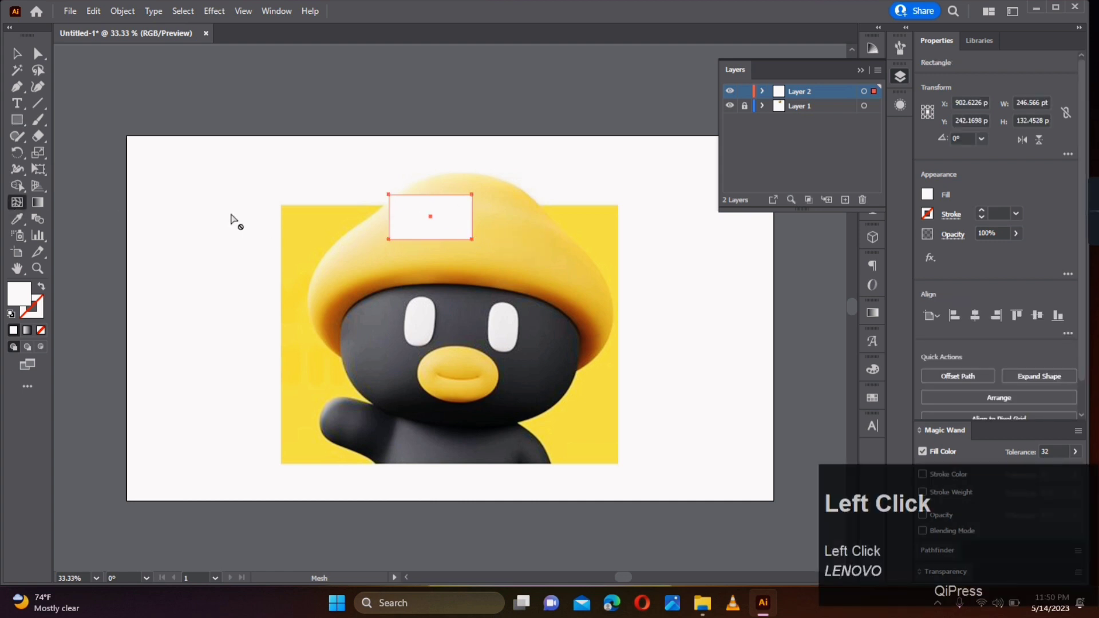
{"action": "left_click", "coordinate": [392, 235]}
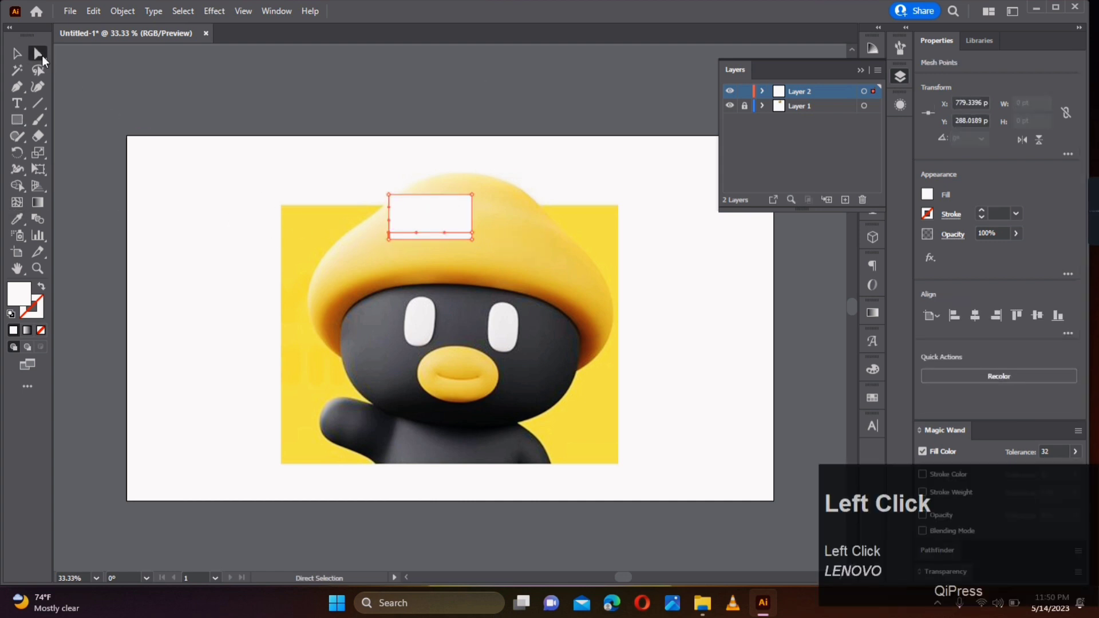
Step: Show Layer 2 as outlines and move the mesh's corner and line end points onto the hat's crown and lower brim ends
{"action": "left_click", "coordinate": [730, 93], "text": "ctrl"}
{"action": "left_click", "coordinate": [413, 225]}
{"action": "scroll", "coordinate": [412, 224], "scroll_direction": "up", "scroll_amount": 2}
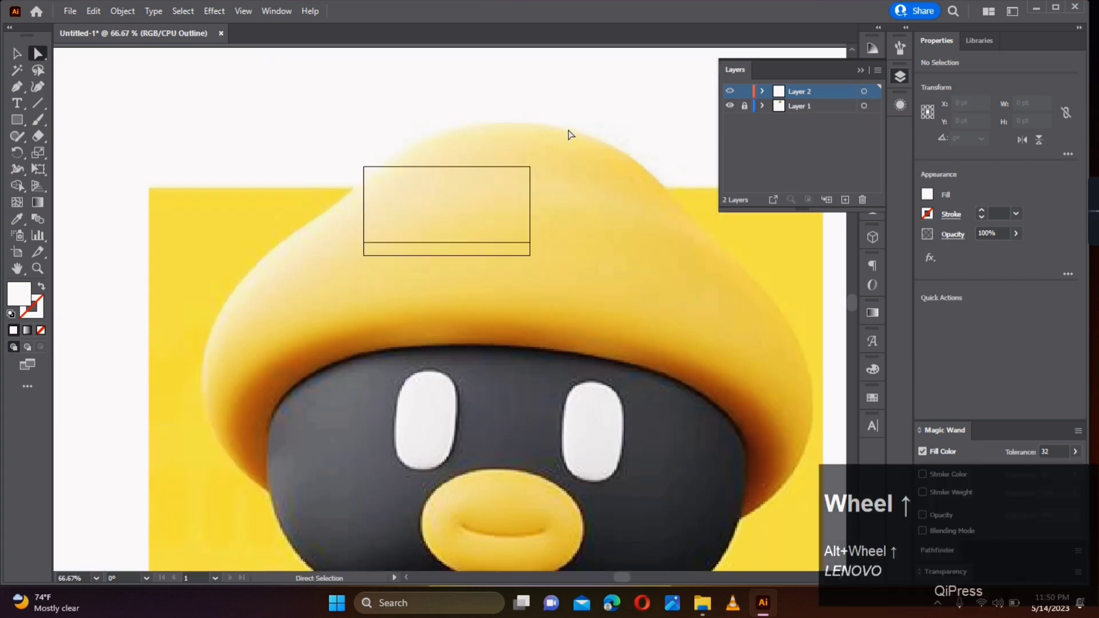
{"action": "left_click_drag", "start_coordinate": [530, 167], "coordinate": [618, 150]}
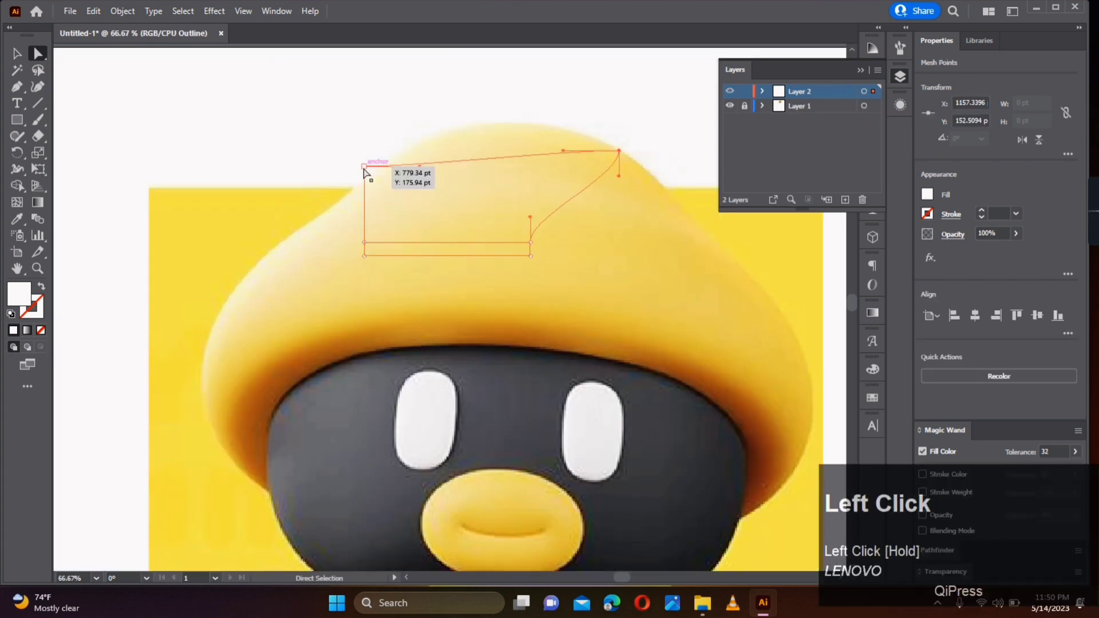
{"action": "left_click_drag", "start_coordinate": [364, 166], "coordinate": [404, 150]}
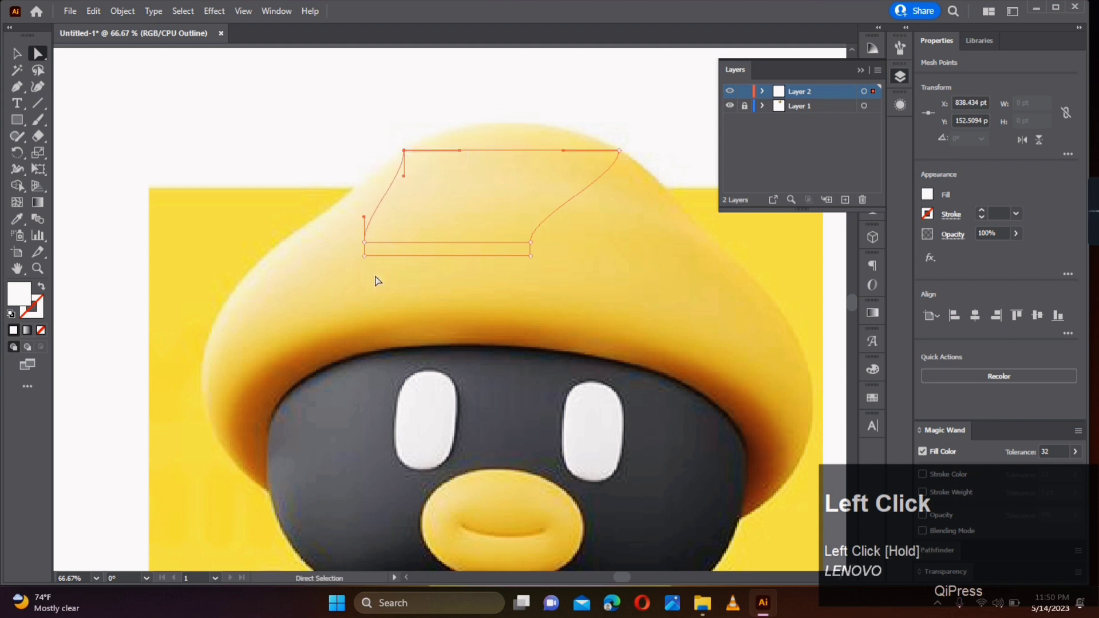
{"action": "left_click_drag", "start_coordinate": [368, 256], "coordinate": [228, 456]}
{"action": "left_click_drag", "start_coordinate": [529, 259], "coordinate": [738, 519]}
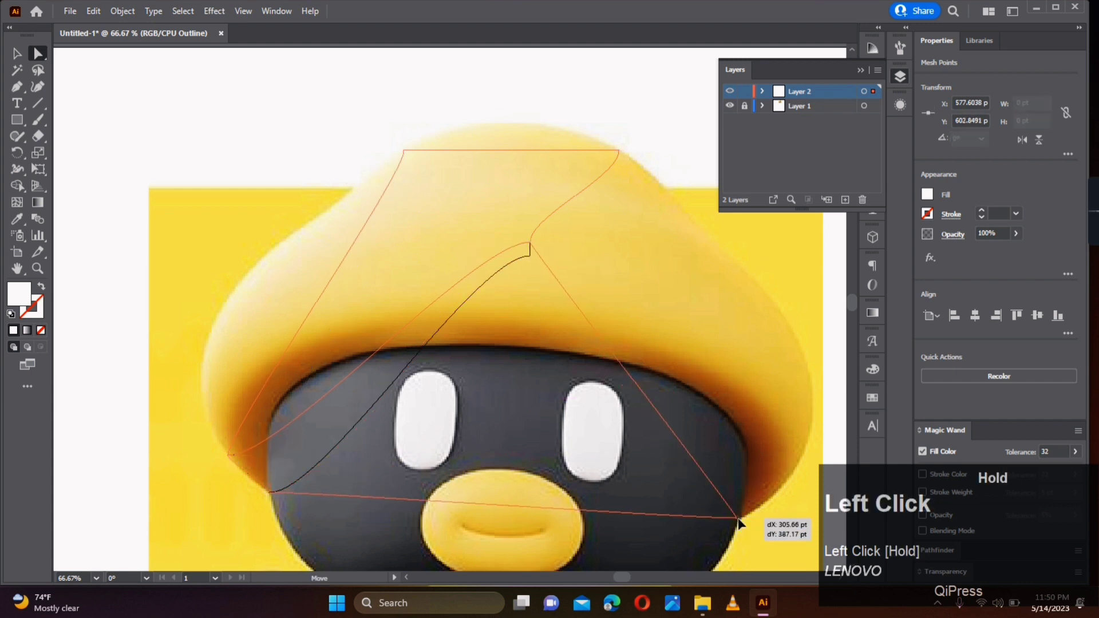
{"action": "left_click_drag", "start_coordinate": [537, 249], "coordinate": [795, 469]}
Step: Refine the mesh's lower left corner at the brim tip and pull the left line end's handle outward along the brim
{"action": "left_click_drag", "start_coordinate": [712, 373], "coordinate": [665, 300]}
{"action": "left_click_drag", "start_coordinate": [293, 275], "coordinate": [565, 293]}
{"action": "scroll", "coordinate": [474, 433], "scroll_direction": "up", "scroll_amount": 1}
{"action": "scroll", "coordinate": [474, 434], "scroll_direction": "up", "scroll_amount": 1}
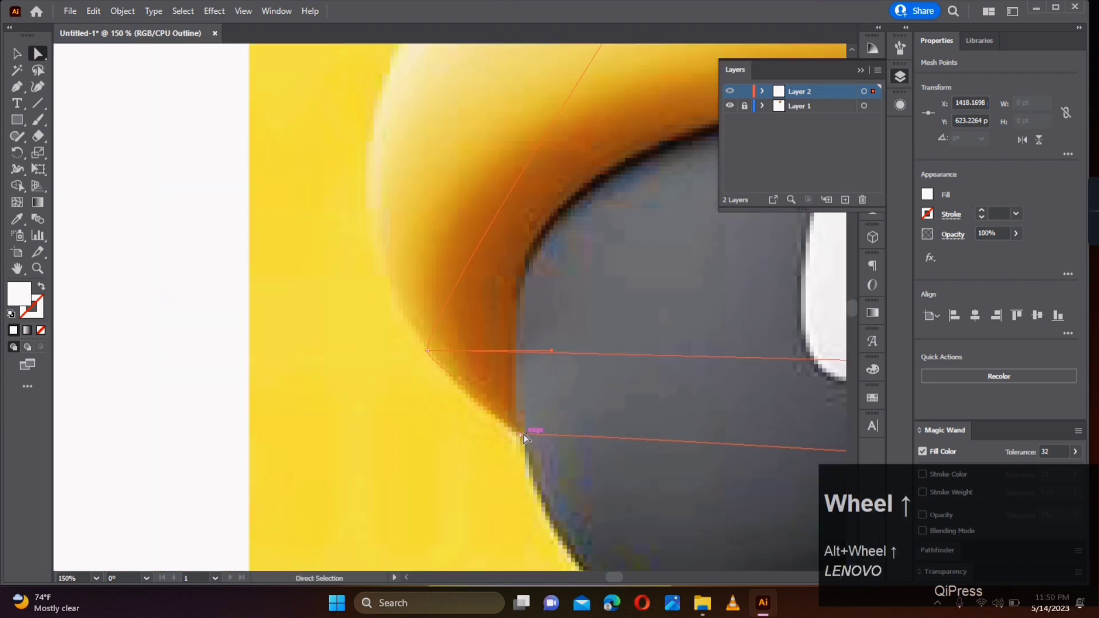
{"action": "left_click_drag", "start_coordinate": [518, 429], "coordinate": [500, 418]}
{"action": "left_click_drag", "start_coordinate": [488, 360], "coordinate": [535, 486]}
{"action": "left_click", "coordinate": [476, 480]}
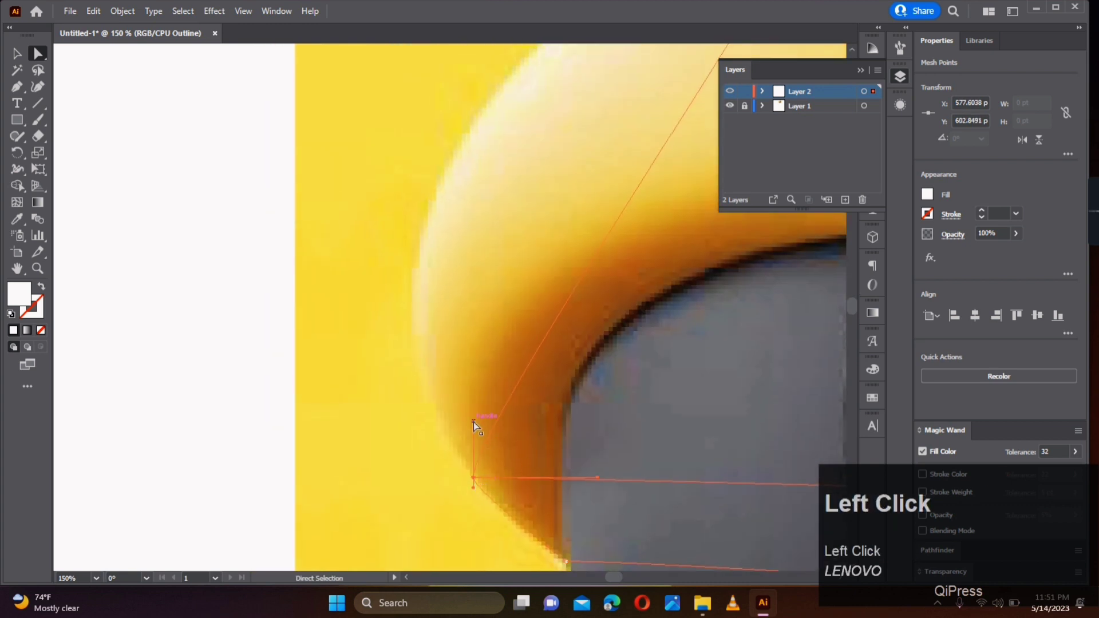
{"action": "left_click_drag", "start_coordinate": [473, 421], "coordinate": [404, 328]}
{"action": "scroll", "coordinate": [583, 335], "scroll_direction": "down", "scroll_amount": 3}
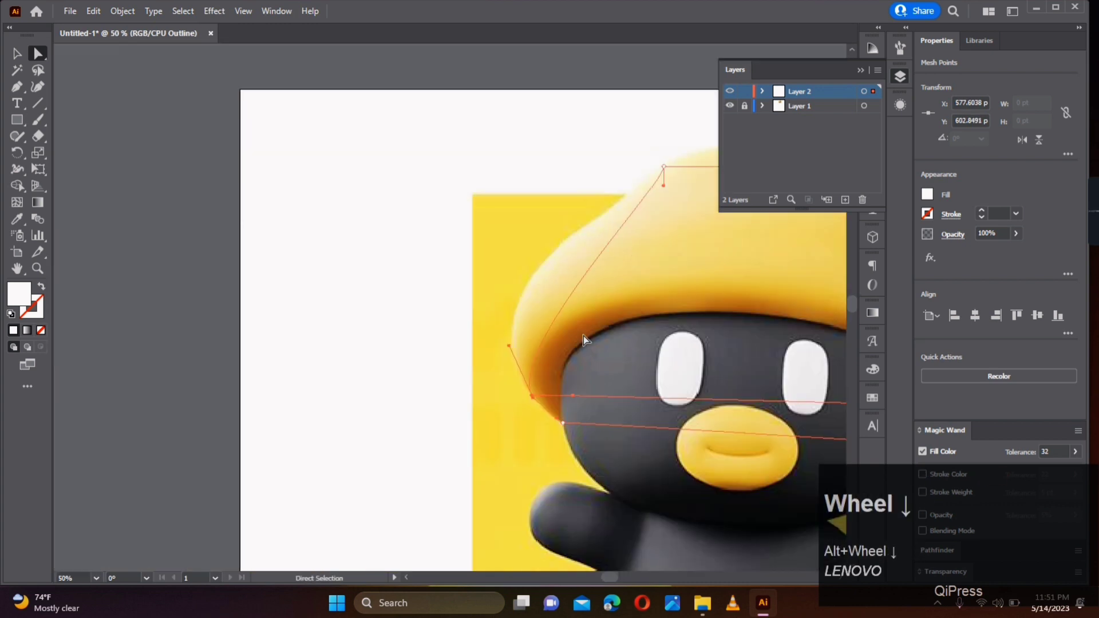
Step: Add an anchor point on the mesh's left edge and shape it with its handles around the hat's left bulge
{"action": "left_click_drag", "start_coordinate": [556, 293], "coordinate": [486, 321]}
{"action": "right_click", "coordinate": [13, 93]}
{"action": "left_click", "coordinate": [63, 103]}
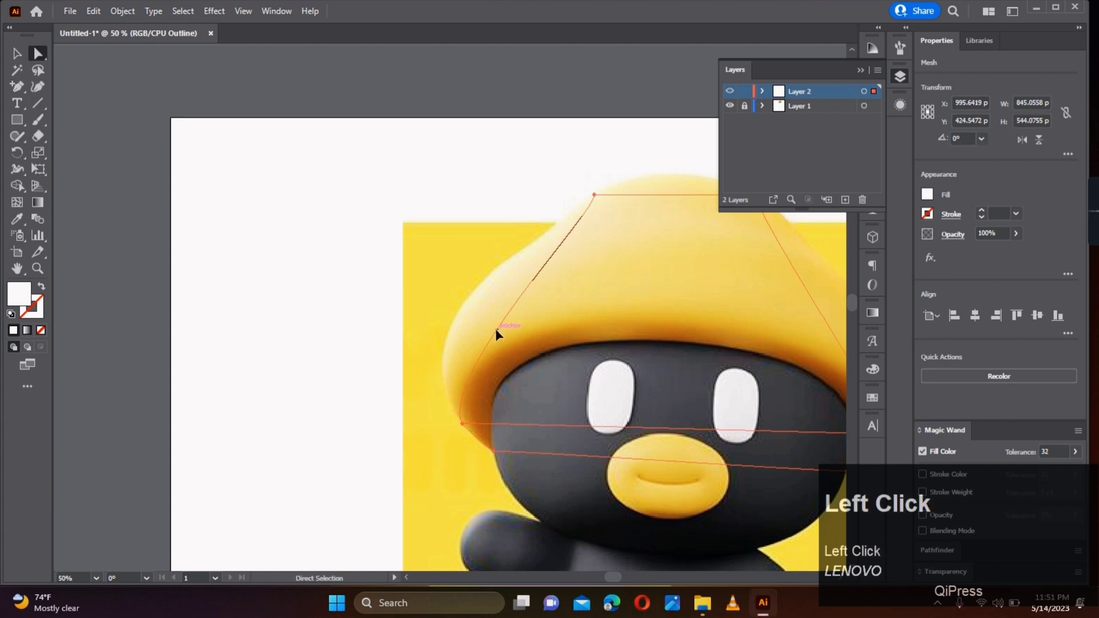
{"action": "left_click_drag", "start_coordinate": [496, 328], "coordinate": [456, 316]}
{"action": "scroll", "coordinate": [444, 370], "scroll_direction": "up", "scroll_amount": 2}
{"action": "left_click_drag", "start_coordinate": [467, 432], "coordinate": [452, 423]}
{"action": "left_click_drag", "start_coordinate": [474, 261], "coordinate": [474, 258]}
{"action": "left_click_drag", "start_coordinate": [453, 425], "coordinate": [451, 430]}
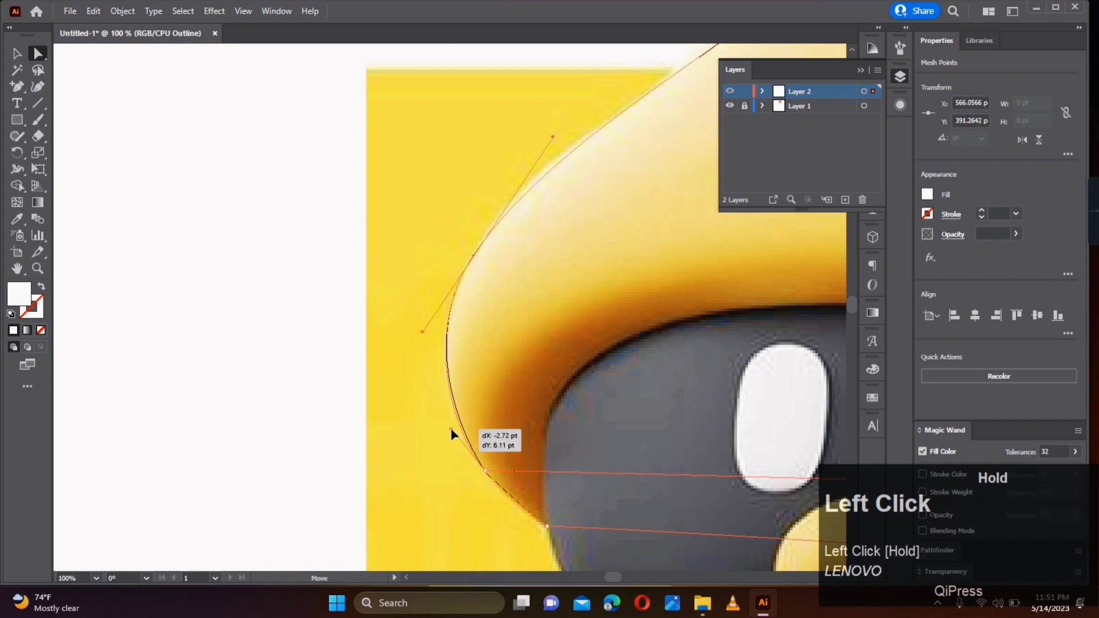
Step: Adjust the top left point's handle and add two anchor points to fit the edge to the hat's upper left slope
{"action": "key", "text": "space"}
{"action": "left_click_drag", "start_coordinate": [523, 402], "coordinate": [471, 491]}
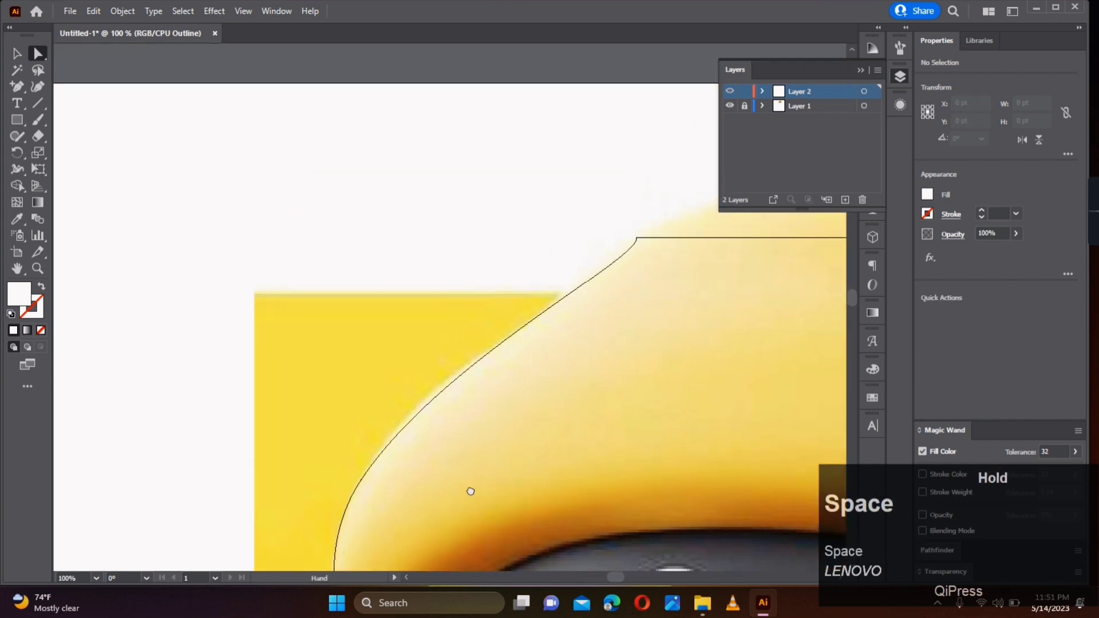
{"action": "left_click", "coordinate": [638, 237]}
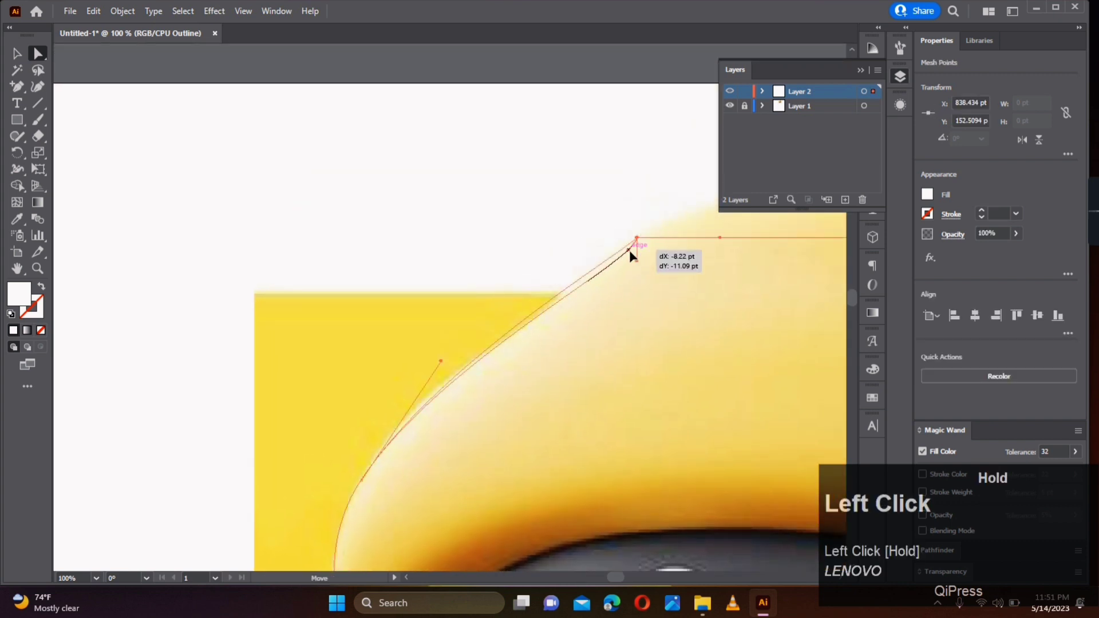
{"action": "left_click", "coordinate": [529, 316]}
{"action": "left_click", "coordinate": [436, 395]}
{"action": "key", "text": "a"}
{"action": "left_click_drag", "start_coordinate": [529, 316], "coordinate": [536, 316]}
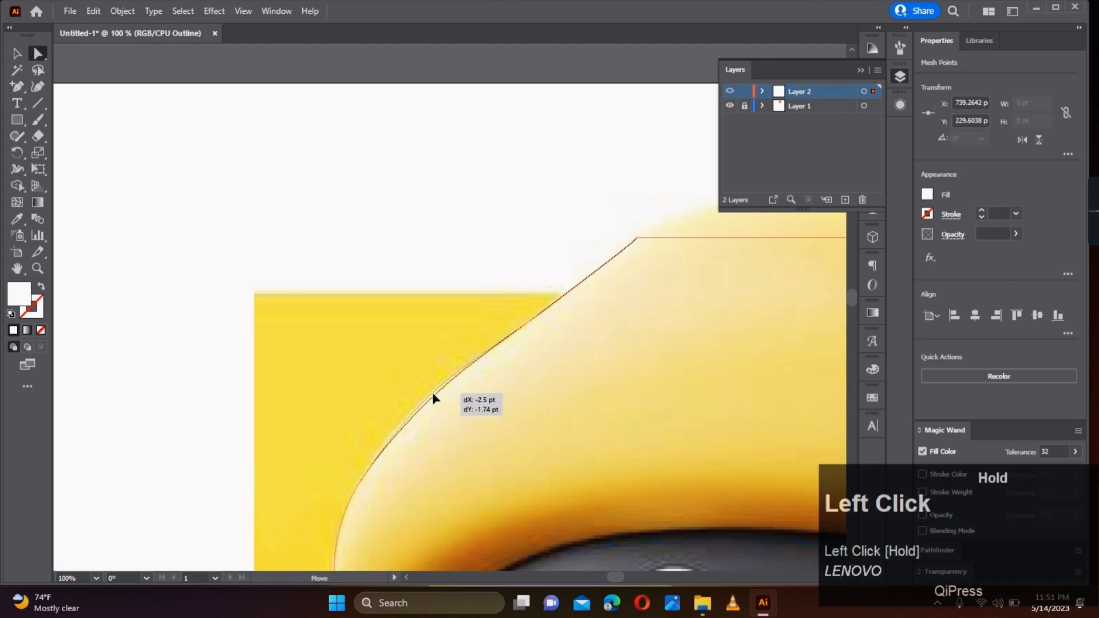
{"action": "left_click", "coordinate": [537, 388]}
Step: Curve the mesh's top edge over the hat's crown by adjusting the handles of its two top points
{"action": "scroll", "coordinate": [537, 387], "scroll_direction": "down", "scroll_amount": 2}
{"action": "key", "text": "space"}
{"action": "left_click_drag", "start_coordinate": [662, 341], "coordinate": [555, 406]}
{"action": "scroll", "coordinate": [543, 387], "scroll_direction": "up", "scroll_amount": 1}
{"action": "left_click", "coordinate": [457, 378]}
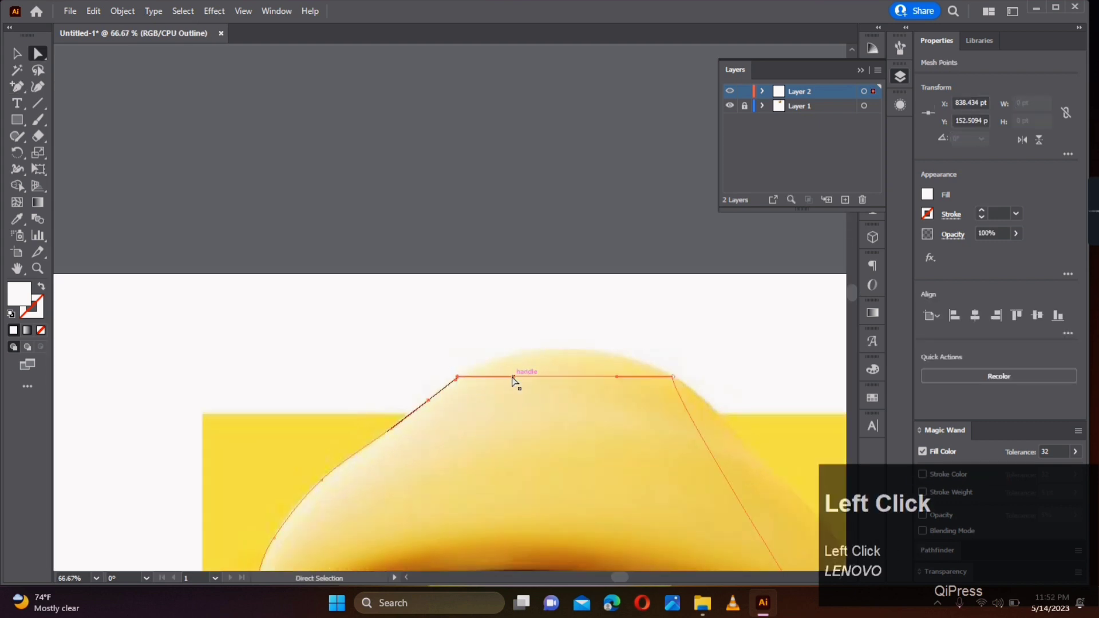
{"action": "left_click_drag", "start_coordinate": [513, 377], "coordinate": [539, 331]}
{"action": "left_click_drag", "start_coordinate": [617, 376], "coordinate": [635, 347]}
{"action": "left_click", "coordinate": [520, 397]}
{"action": "left_click", "coordinate": [457, 377]}
{"action": "scroll", "coordinate": [466, 382], "scroll_direction": "up", "scroll_amount": 4}
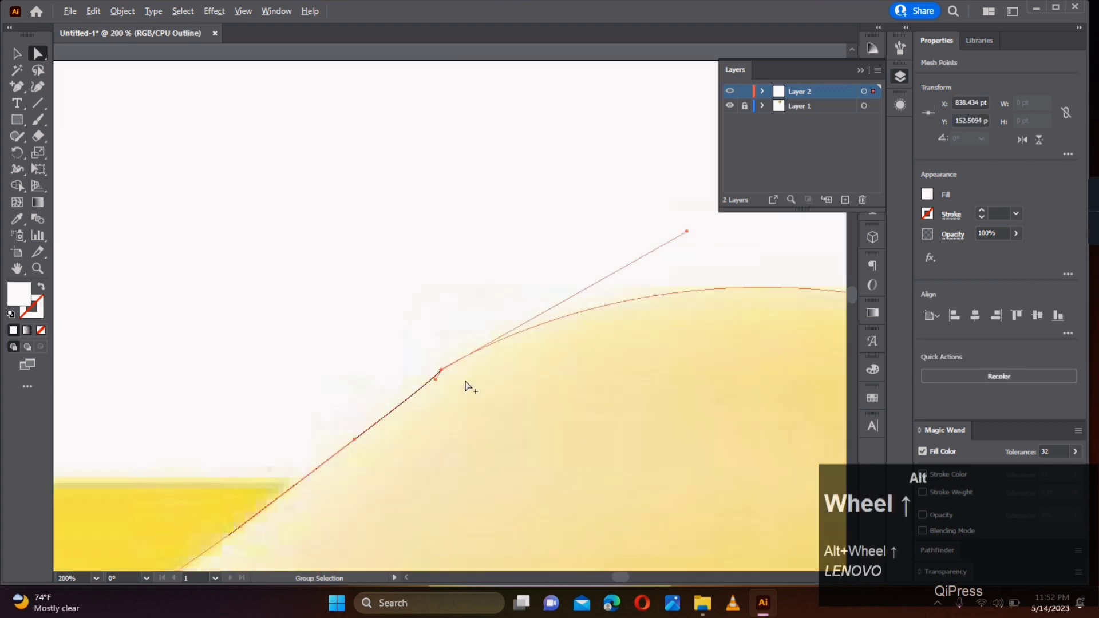
{"action": "left_click_drag", "start_coordinate": [418, 379], "coordinate": [433, 365]}
{"action": "scroll", "coordinate": [570, 360], "scroll_direction": "down", "scroll_amount": 3}
{"action": "left_click_drag", "start_coordinate": [643, 292], "coordinate": [619, 291]}
Step: Bend the mesh's right edge along the hat's right outline using the handles of its upper and lower points
{"action": "left_click", "coordinate": [655, 388]}
{"action": "key", "text": "space"}
{"action": "left_click_drag", "start_coordinate": [684, 378], "coordinate": [437, 277]}
{"action": "left_click", "coordinate": [597, 259]}
{"action": "key", "text": "space"}
{"action": "left_click_drag", "start_coordinate": [675, 336], "coordinate": [425, 202]}
{"action": "left_click_drag", "start_coordinate": [346, 161], "coordinate": [427, 166]}
{"action": "key", "text": "space"}
{"action": "left_click_drag", "start_coordinate": [564, 344], "coordinate": [449, 150]}
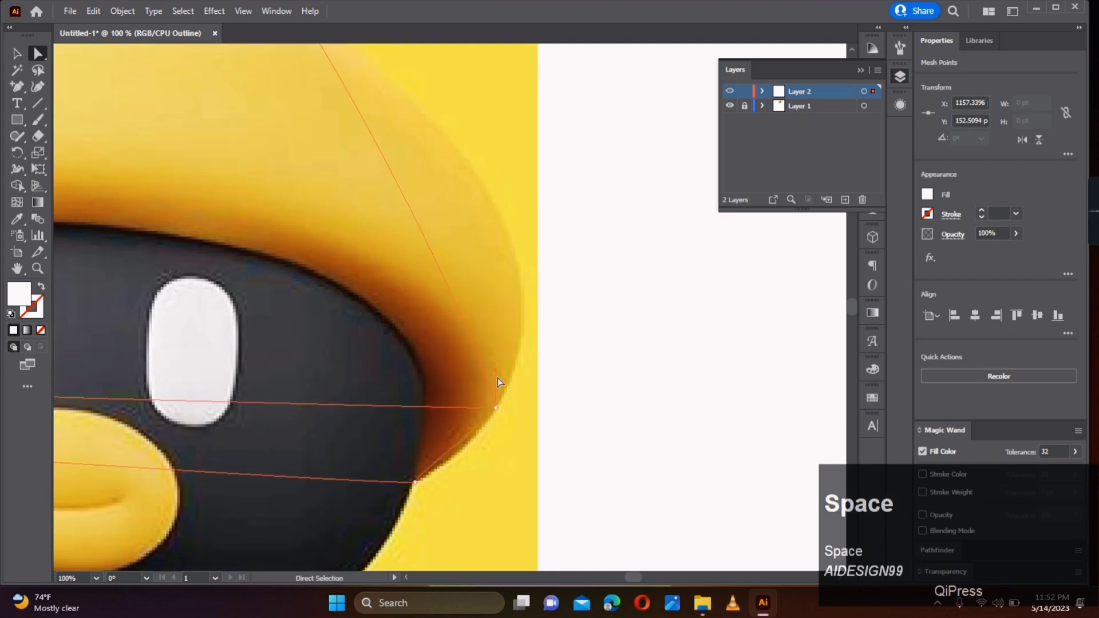
{"action": "left_click_drag", "start_coordinate": [495, 370], "coordinate": [508, 236]}
{"action": "left_click", "coordinate": [507, 422]}
{"action": "key", "text": "space"}
{"action": "left_click_drag", "start_coordinate": [340, 443], "coordinate": [613, 433]}
{"action": "scroll", "coordinate": [613, 433], "scroll_direction": "down", "scroll_amount": 1}
Step: Add a middle anchor point on the lower mesh lines and raise the bottom edge's midpoint to the top of the face
{"action": "left_click", "coordinate": [17, 87]}
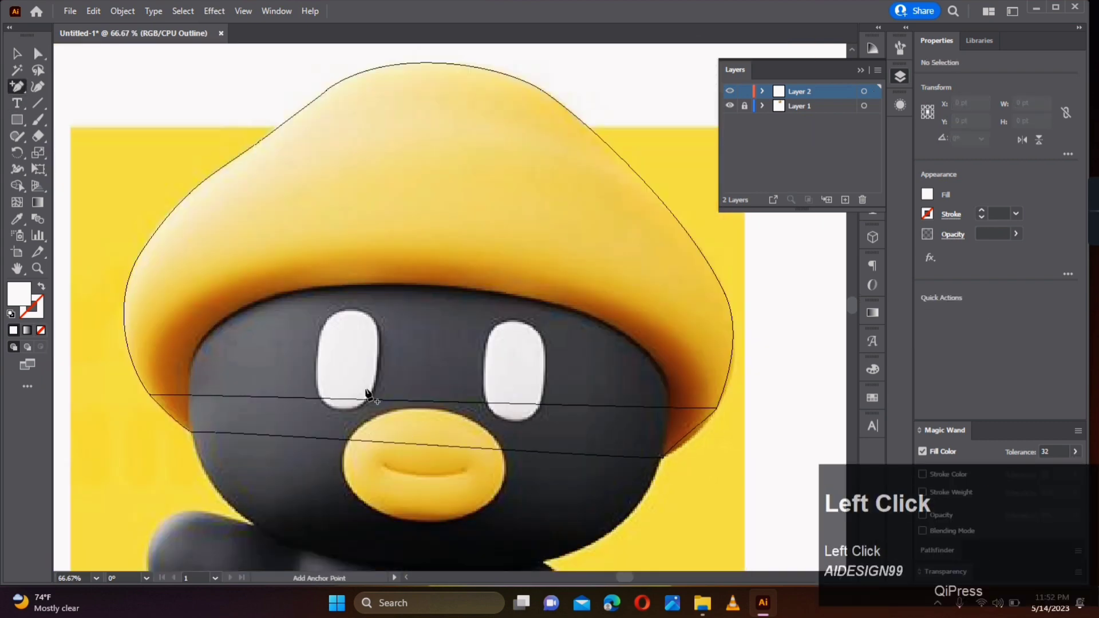
{"action": "left_click", "coordinate": [407, 401]}
{"action": "key", "text": "a"}
{"action": "left_click_drag", "start_coordinate": [407, 401], "coordinate": [421, 285]}
{"action": "key", "text": "space"}
{"action": "left_click_drag", "start_coordinate": [337, 281], "coordinate": [397, 349]}
Step: Arch the inner mesh line above the brim's shadow by adjusting its midpoint and the handles at both ends
{"action": "left_click", "coordinate": [480, 294]}
{"action": "left_click_drag", "start_coordinate": [238, 463], "coordinate": [184, 320]}
{"action": "left_click_drag", "start_coordinate": [362, 291], "coordinate": [355, 286]}
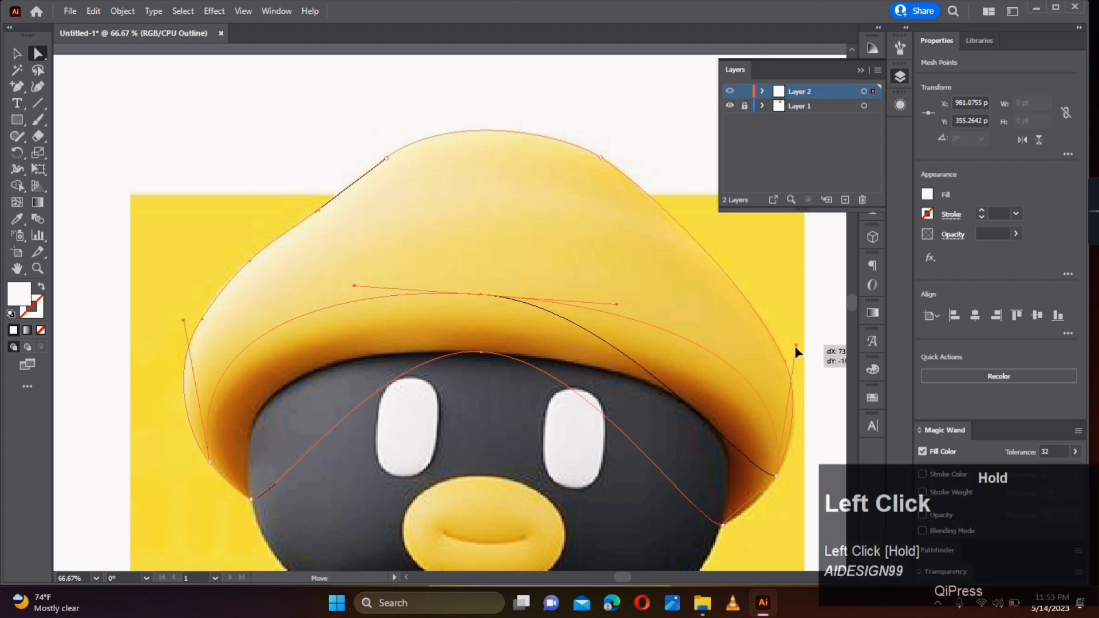
{"action": "left_click_drag", "start_coordinate": [797, 346], "coordinate": [778, 357]}
{"action": "left_click_drag", "start_coordinate": [481, 294], "coordinate": [503, 289]}
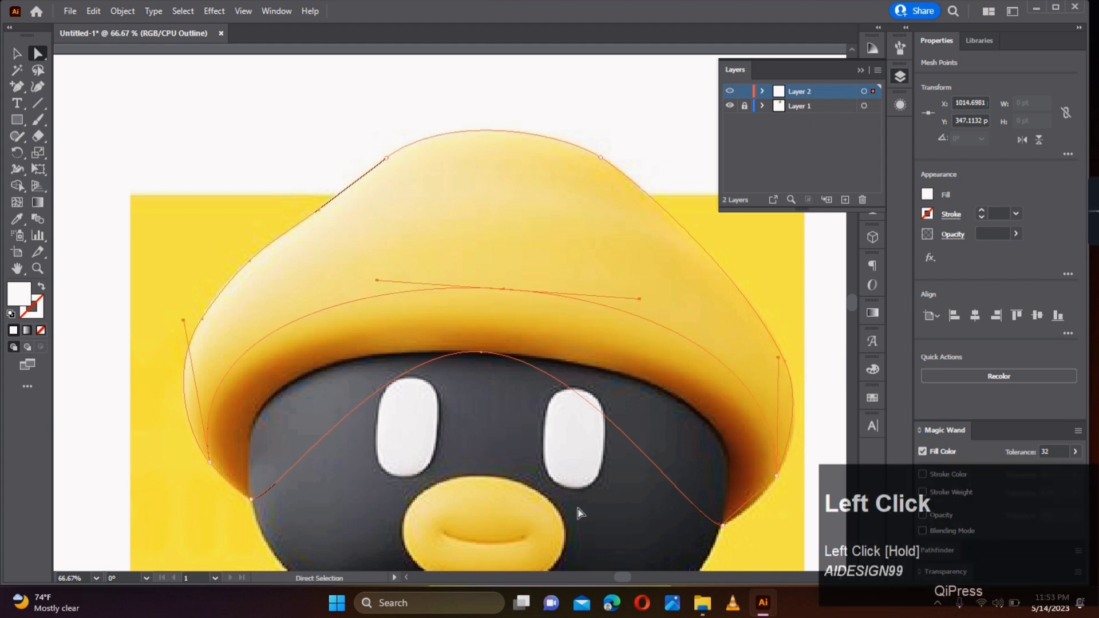
Step: Fit the mesh's bottom edge to the face opening by adjusting its corner handles and adding an anchor point on each side
{"action": "left_click", "coordinate": [723, 525]}
{"action": "left_click_drag", "start_coordinate": [692, 528], "coordinate": [758, 421]}
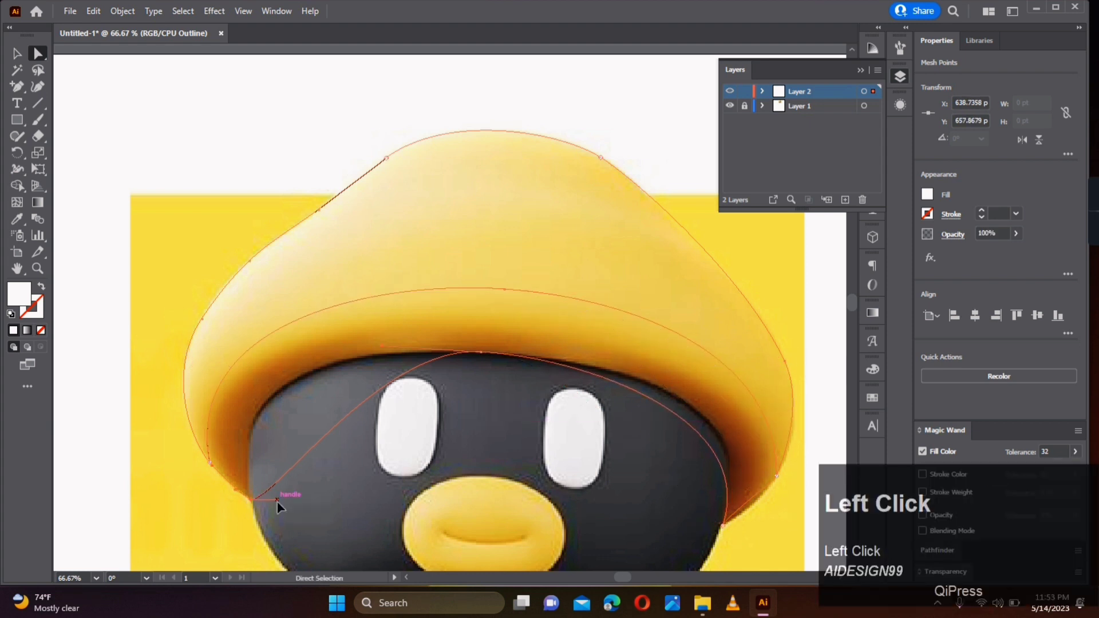
{"action": "left_click_drag", "start_coordinate": [277, 500], "coordinate": [232, 419]}
{"action": "left_click", "coordinate": [281, 424]}
{"action": "left_click", "coordinate": [719, 452]}
{"action": "key", "text": "a"}
{"action": "left_click_drag", "start_coordinate": [719, 452], "coordinate": [724, 442]}
{"action": "left_click_drag", "start_coordinate": [279, 422], "coordinate": [267, 401]}
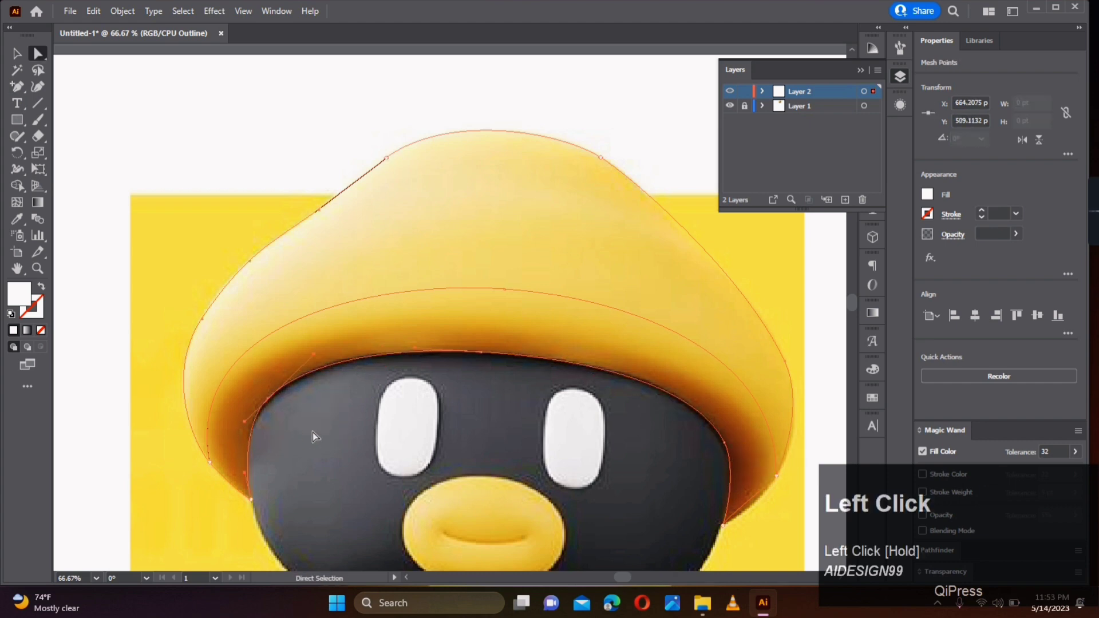
Step: Refine the mesh's lower right corner and short brim edge so they follow the hat's right tip
{"action": "left_click_drag", "start_coordinate": [550, 407], "coordinate": [401, 408]}
{"action": "scroll", "coordinate": [461, 491], "scroll_direction": "up", "scroll_amount": 2}
{"action": "left_click_drag", "start_coordinate": [461, 494], "coordinate": [461, 492]}
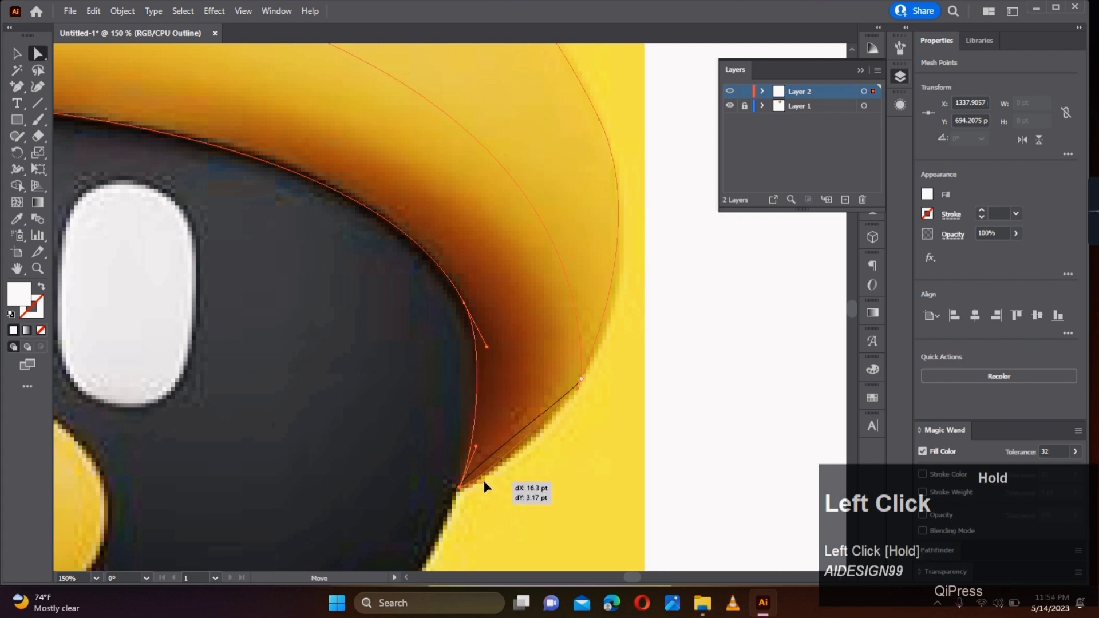
{"action": "left_click", "coordinate": [566, 395]}
{"action": "left_click", "coordinate": [582, 379]}
{"action": "left_click_drag", "start_coordinate": [594, 358], "coordinate": [596, 353]}
Step: Move the anchor point on the right edge and adjust its handle to match the hat's right bulge
{"action": "left_click", "coordinate": [656, 317]}
{"action": "mouse_move", "coordinate": [658, 311]}
{"action": "left_mouse_down"}
{"action": "mouse_move", "coordinate": [679, 417]}
{"action": "mouse_move", "coordinate": [715, 496]}
{"action": "mouse_move", "coordinate": [651, 293]}
{"action": "left_mouse_up"}
{"action": "left_click", "coordinate": [670, 347]}
{"action": "left_click_drag", "start_coordinate": [704, 393], "coordinate": [712, 406]}
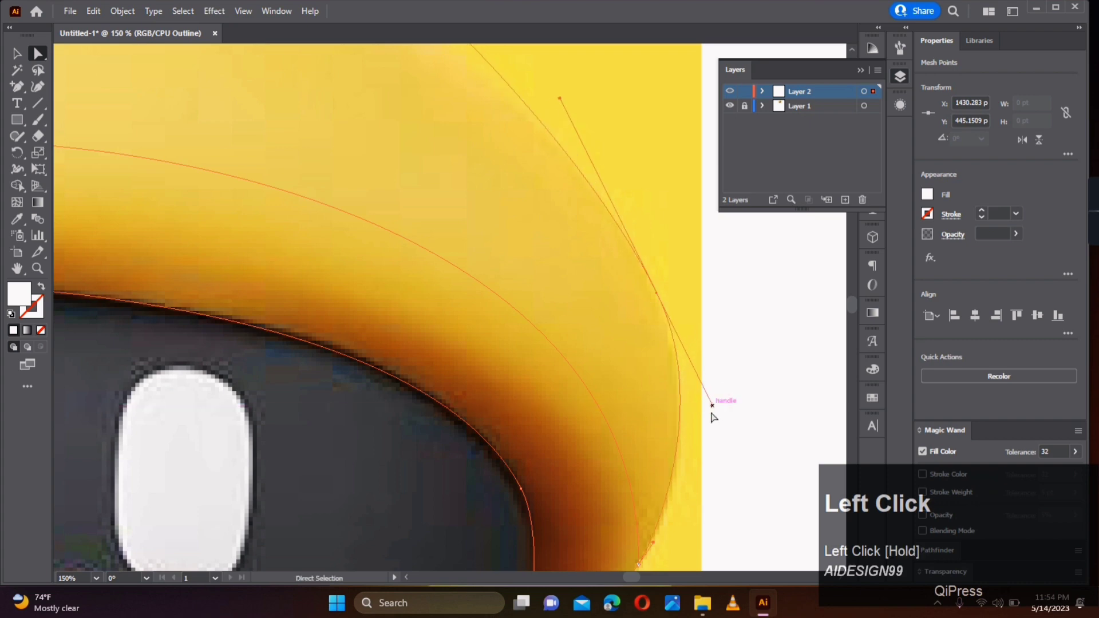
{"action": "left_click", "coordinate": [704, 355]}
{"action": "left_click_drag", "start_coordinate": [674, 283], "coordinate": [757, 474]}
{"action": "scroll", "coordinate": [624, 444], "scroll_direction": "down", "scroll_amount": 2, "text": "alt"}
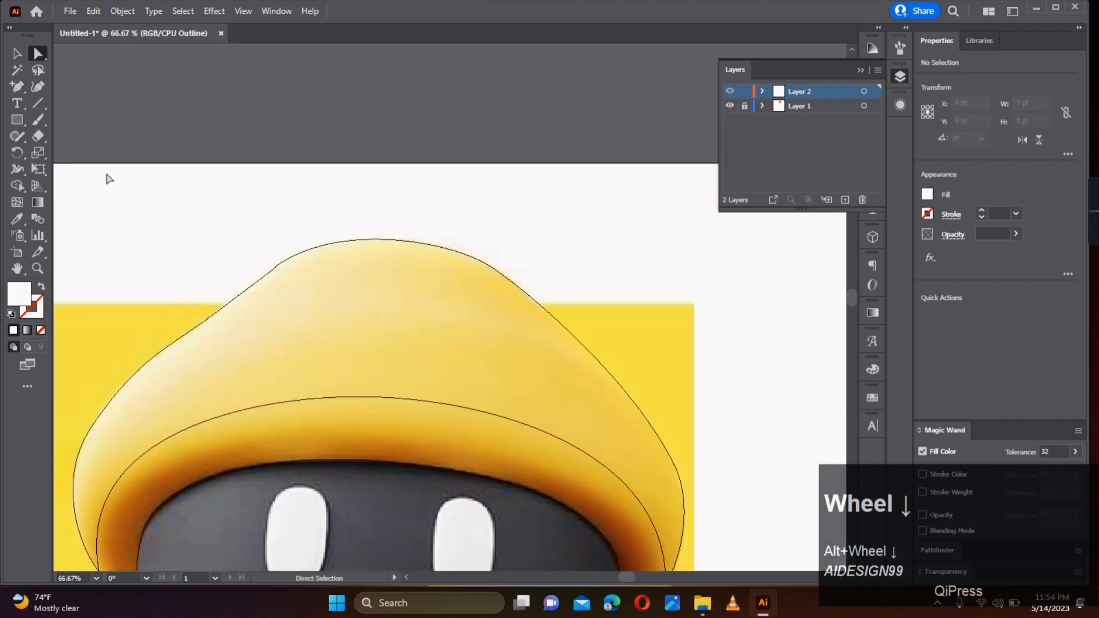
Step: Add a mesh line across the upper hat from its right edge and delete the line's middle anchor point
{"action": "left_click", "coordinate": [19, 205]}
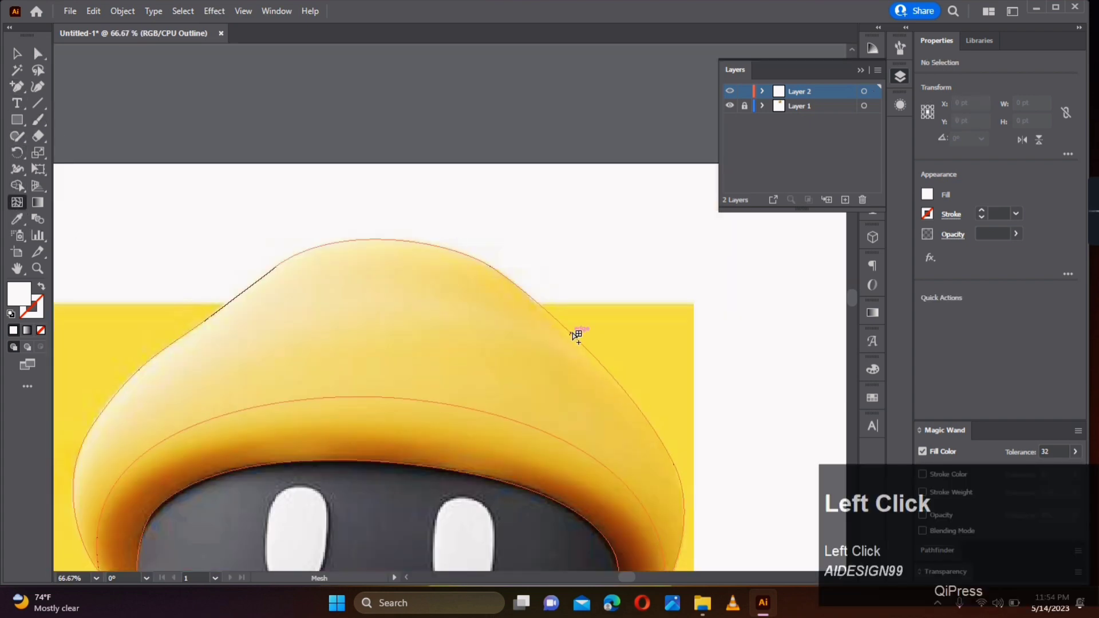
{"action": "left_click", "coordinate": [593, 354]}
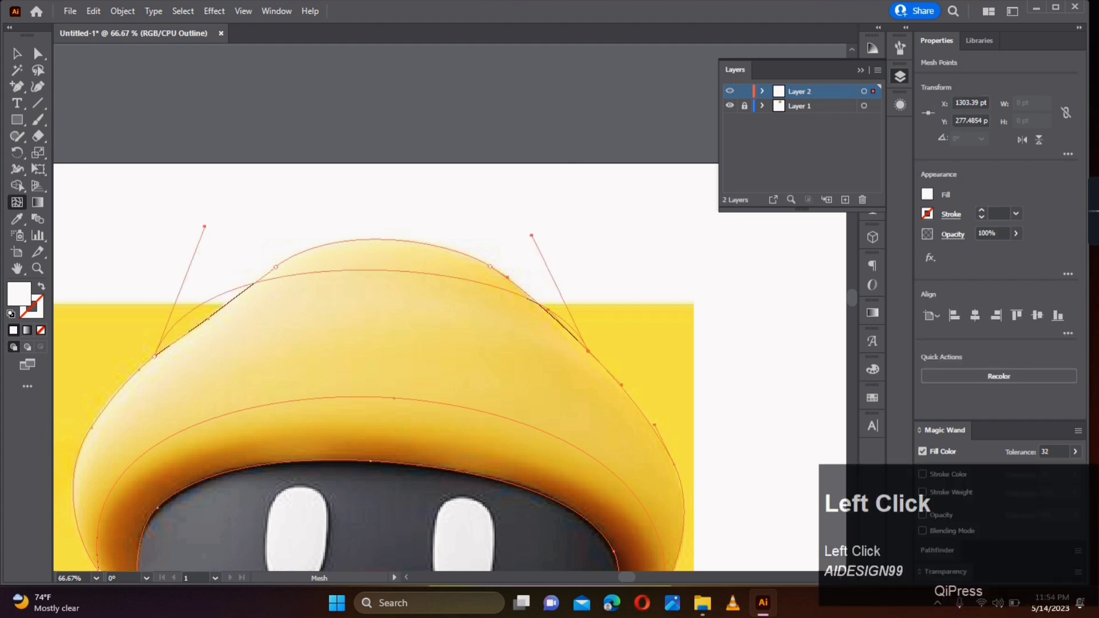
{"action": "right_click", "coordinate": [17, 92]}
{"action": "left_click", "coordinate": [67, 120]}
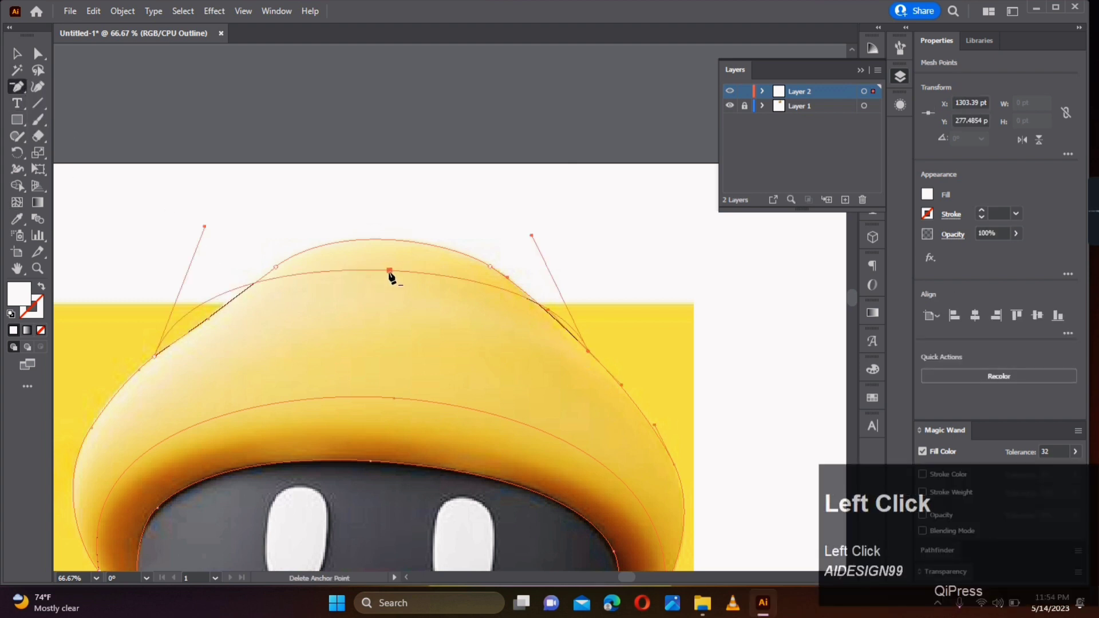
{"action": "left_click", "coordinate": [389, 270]}
Step: Reshape the upper mesh line into a smooth arch using the handles at its two ends
{"action": "left_click", "coordinate": [38, 54]}
{"action": "left_click", "coordinate": [588, 351]}
{"action": "left_click_drag", "start_coordinate": [574, 299], "coordinate": [490, 267]}
{"action": "left_click_drag", "start_coordinate": [182, 286], "coordinate": [247, 280]}
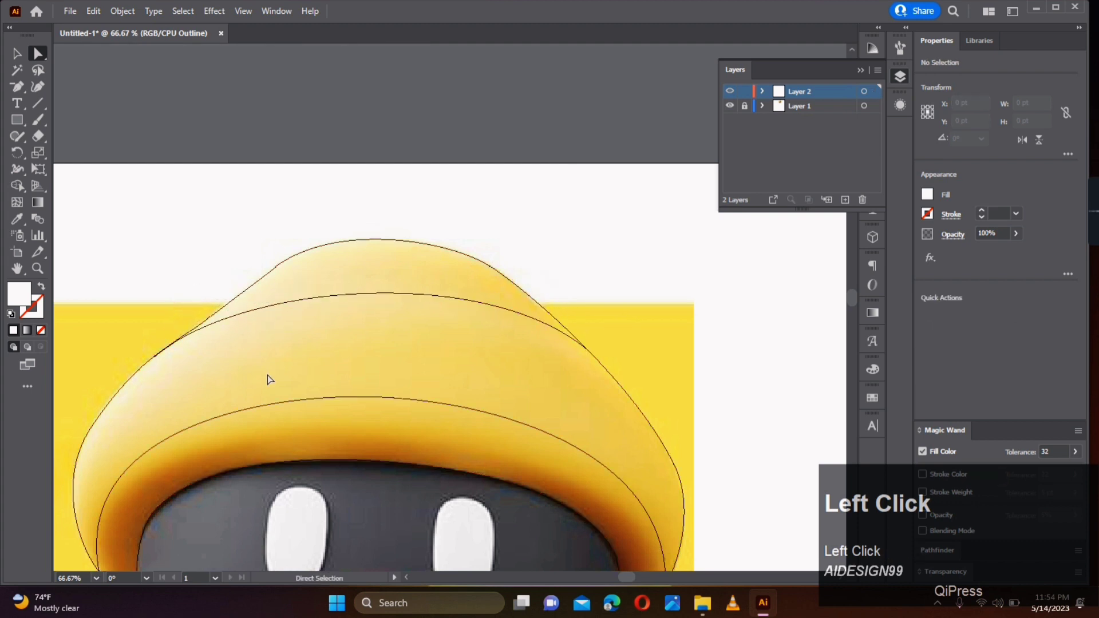
{"action": "key", "text": "ctrl+z"}
Step: Fine-tune the upper mesh line's right end point against the hat's outline
{"action": "left_click", "coordinate": [589, 359]}
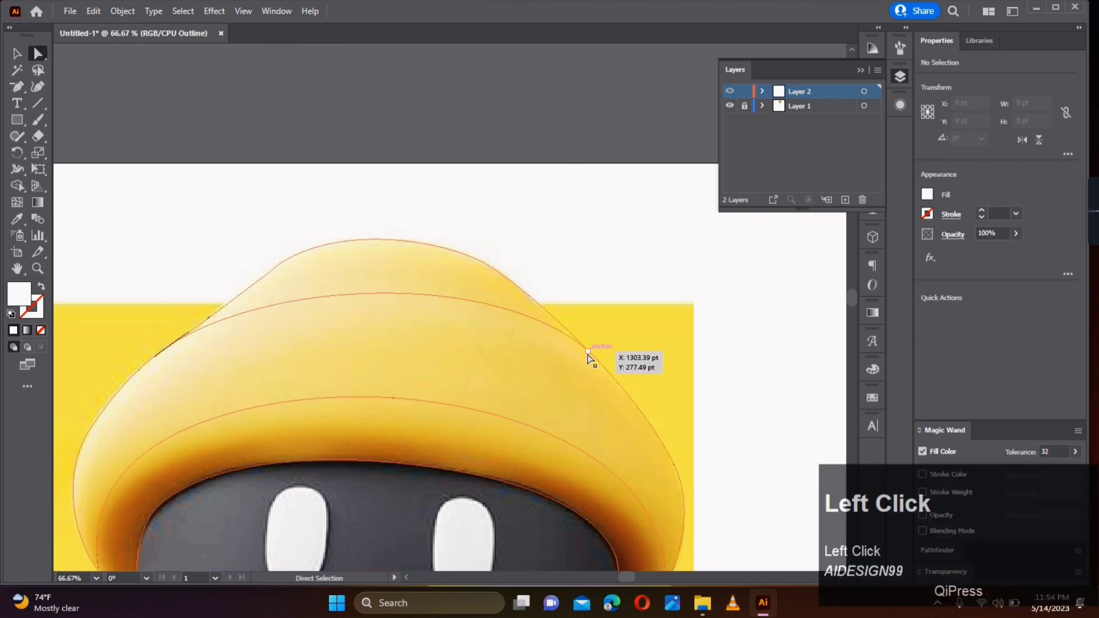
{"action": "scroll", "coordinate": [514, 300], "scroll_direction": "up", "scroll_amount": 2}
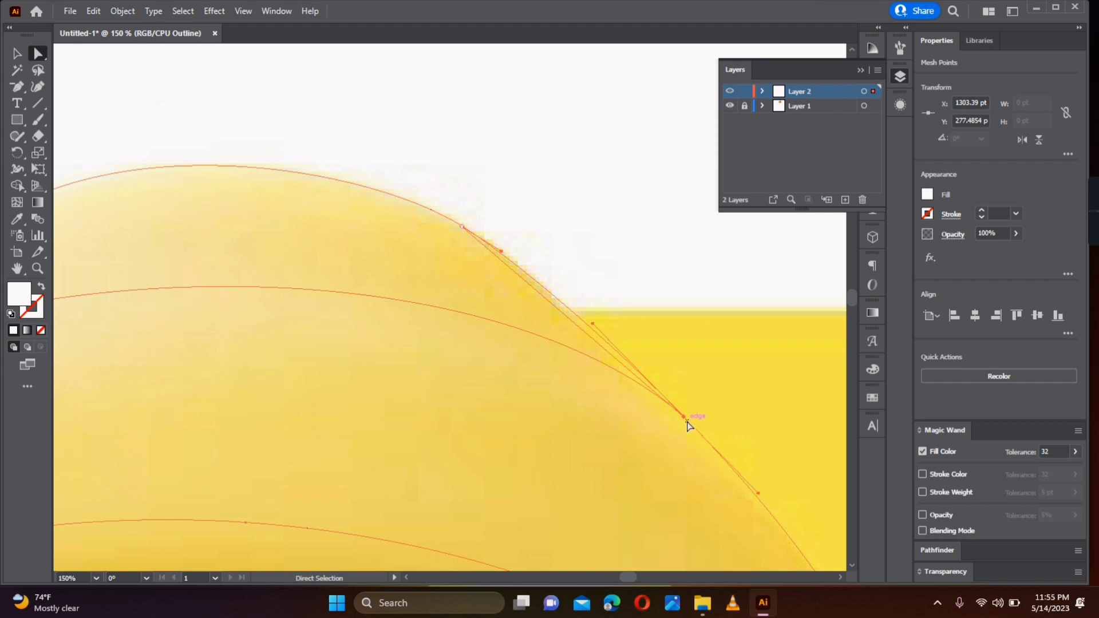
{"action": "left_click_drag", "start_coordinate": [687, 422], "coordinate": [672, 419]}
{"action": "scroll", "coordinate": [672, 419], "scroll_direction": "down", "scroll_amount": 3}
{"action": "left_click", "coordinate": [561, 420]}
{"action": "left_click_drag", "start_coordinate": [561, 421], "coordinate": [750, 398]}
Step: Delete an extra anchor point on the upper left slope and move the upper mesh line's left end up along the outline
{"action": "scroll", "coordinate": [587, 376], "scroll_direction": "up", "scroll_amount": 4}
{"action": "key", "text": "minus"}
{"action": "left_click", "coordinate": [568, 366]}
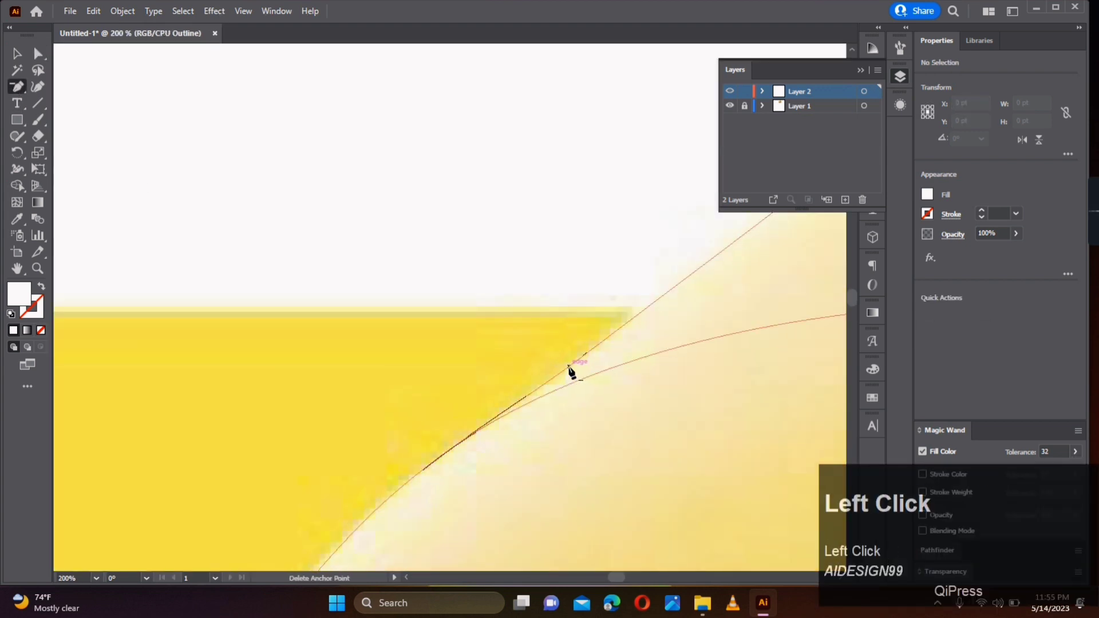
{"action": "left_click_drag", "start_coordinate": [423, 471], "coordinate": [524, 399]}
{"action": "left_click_drag", "start_coordinate": [579, 358], "coordinate": [341, 456]}
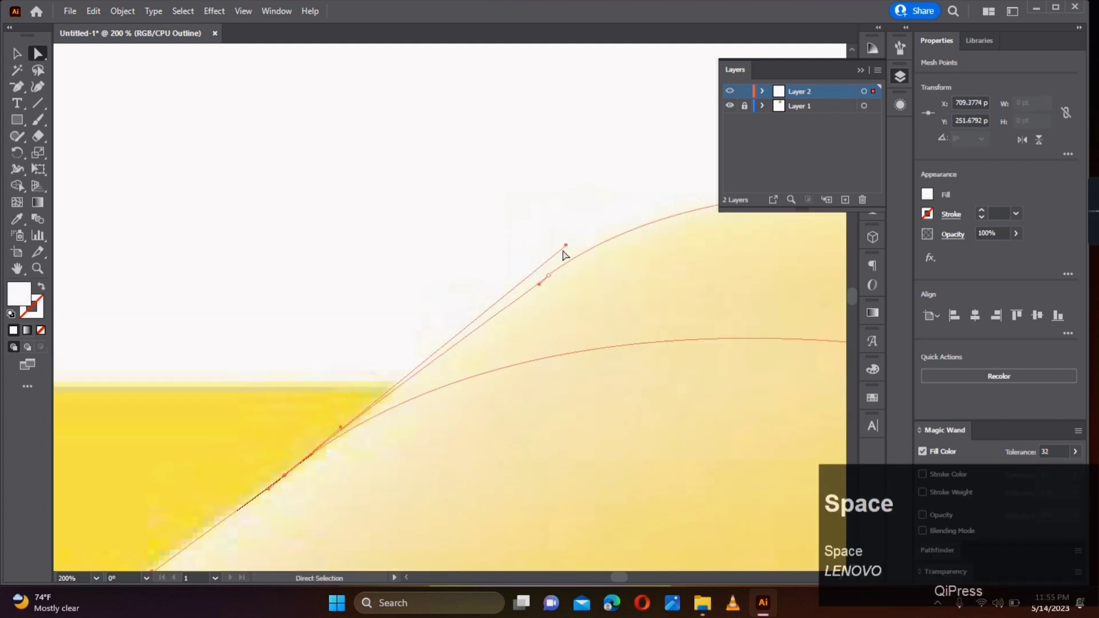
Step: Adjust the handles at the upper mesh line's left end so both curves follow the hat's slope
{"action": "left_click_drag", "start_coordinate": [562, 249], "coordinate": [569, 298]}
{"action": "left_click", "coordinate": [514, 349]}
{"action": "left_click_drag", "start_coordinate": [514, 349], "coordinate": [711, 223]}
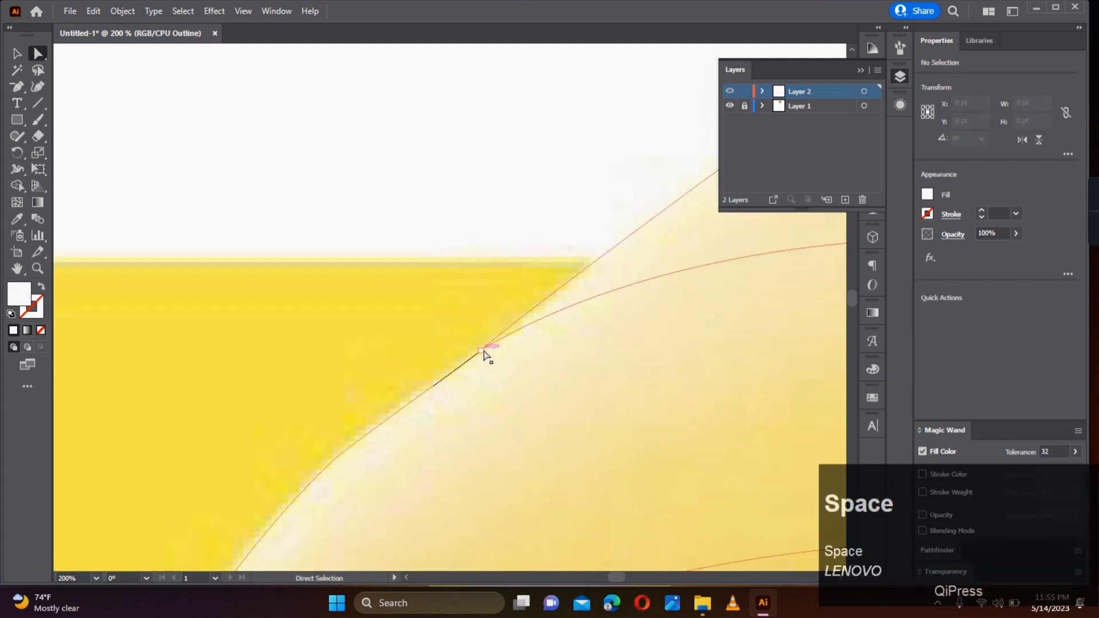
{"action": "left_click", "coordinate": [480, 351]}
{"action": "left_click_drag", "start_coordinate": [537, 302], "coordinate": [549, 303]}
{"action": "left_click_drag", "start_coordinate": [462, 362], "coordinate": [569, 173]}
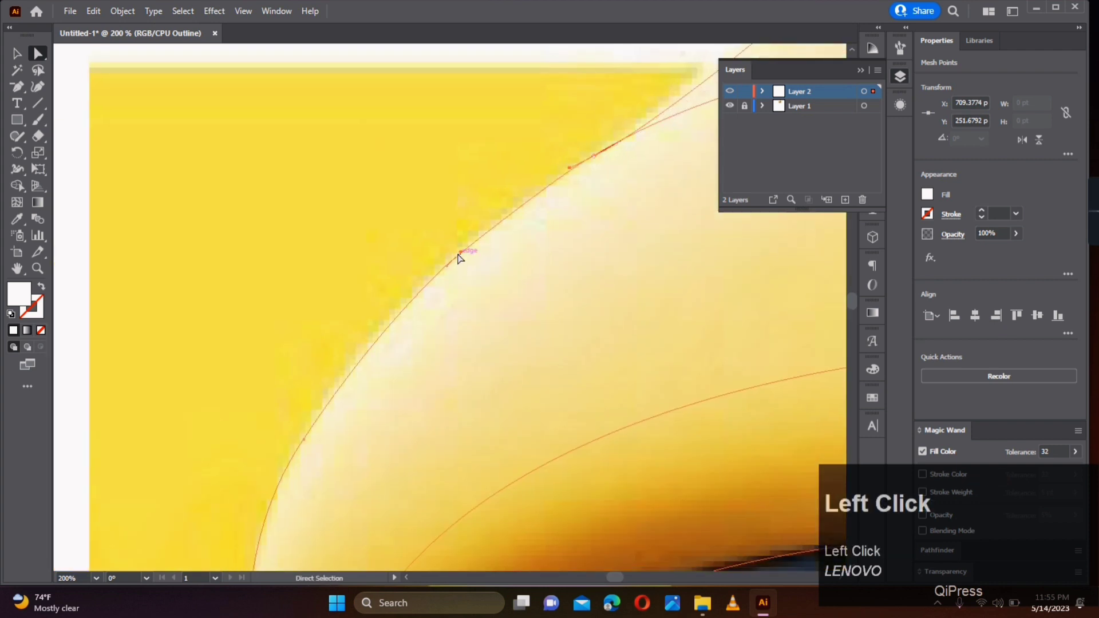
Step: Fine-tune the handle at the upper mesh line's left end so the curve hugs the hat's outline
{"action": "left_click_drag", "start_coordinate": [387, 321], "coordinate": [389, 318]}
{"action": "left_click", "coordinate": [422, 332]}
{"action": "scroll", "coordinate": [559, 321], "scroll_direction": "down", "scroll_amount": 3}
{"action": "left_click_drag", "start_coordinate": [751, 304], "coordinate": [424, 350]}
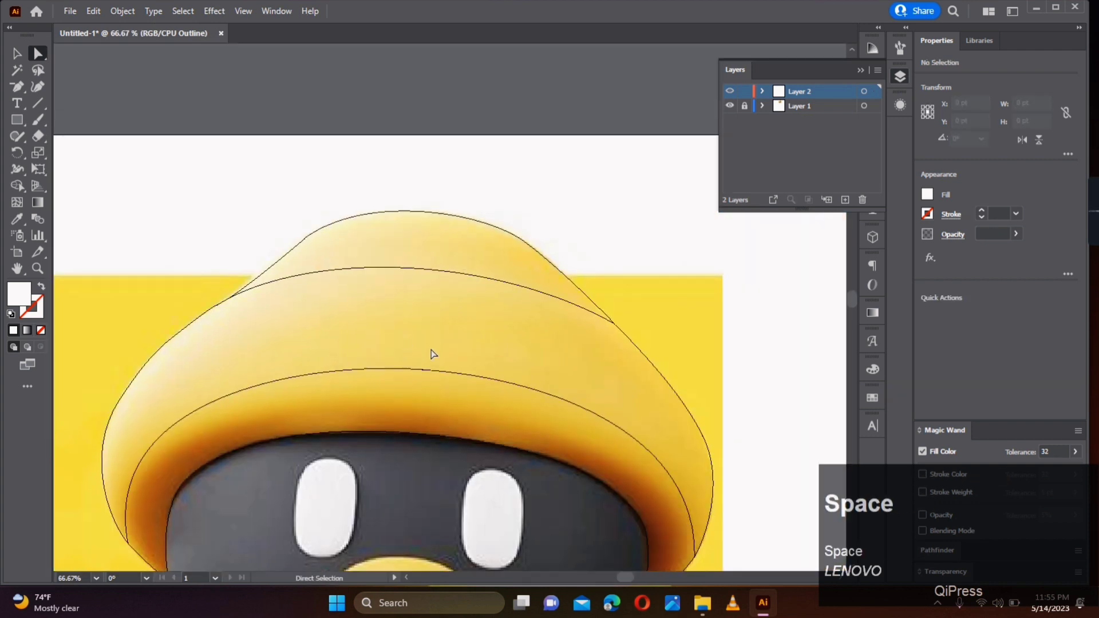
Step: Add an anchor point to the lower mesh line and shift its middle and left parts to follow the brim's shading
{"action": "scroll", "coordinate": [459, 360], "scroll_direction": "down", "scroll_amount": 2}
{"action": "scroll", "coordinate": [513, 468], "scroll_direction": "up", "scroll_amount": 1}
{"action": "left_click", "coordinate": [372, 315]}
{"action": "key", "text": "plus"}
{"action": "left_click", "coordinate": [200, 368]}
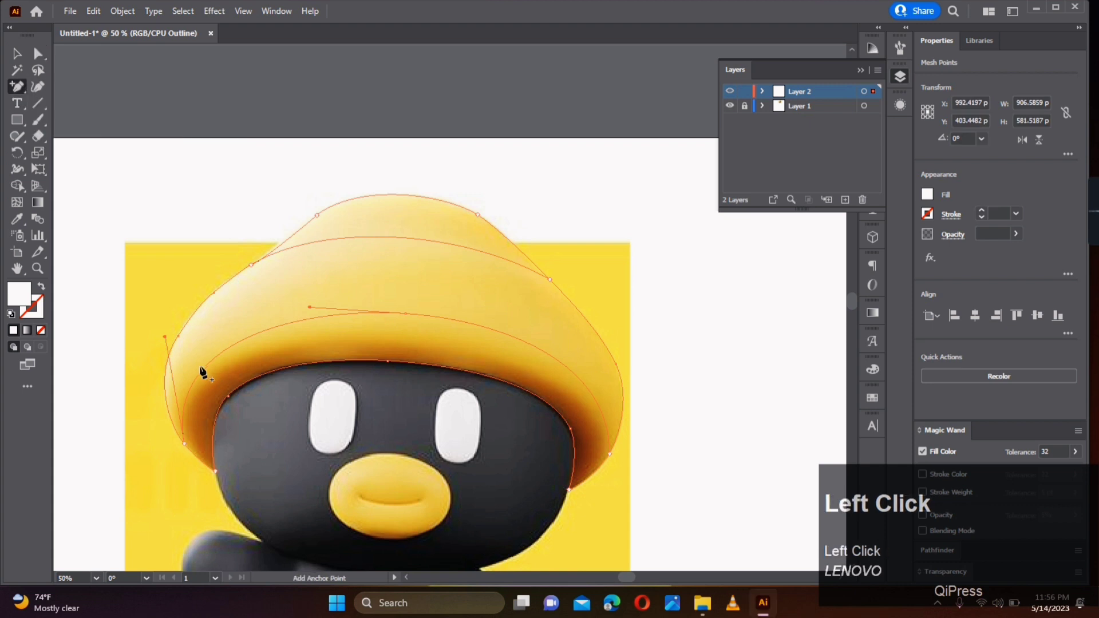
{"action": "key", "text": "a"}
{"action": "left_click", "coordinate": [403, 319]}
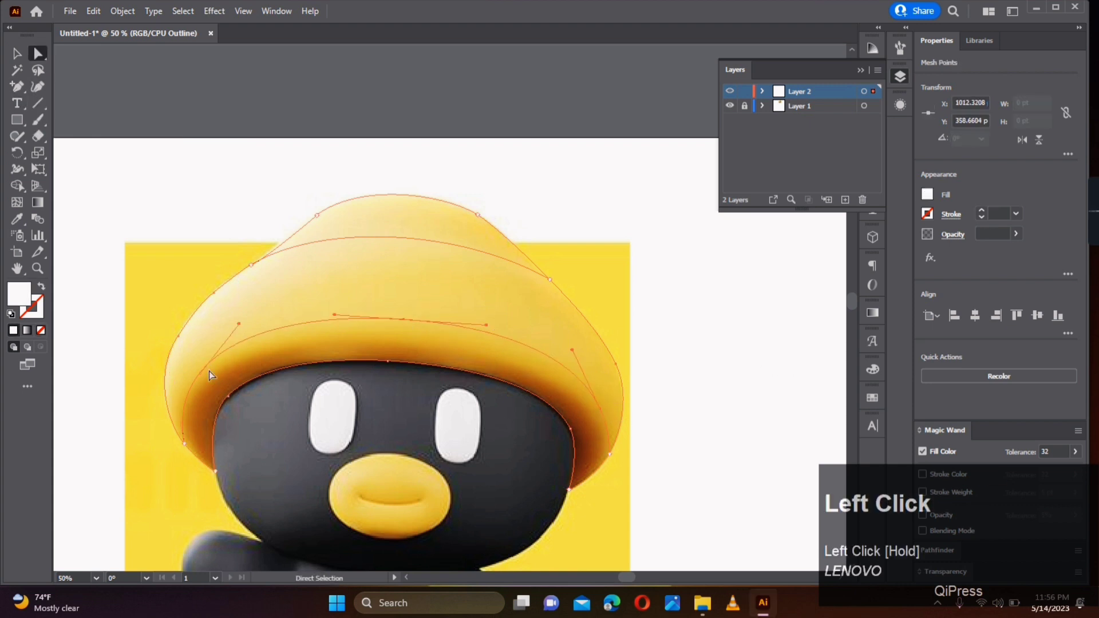
{"action": "left_click_drag", "start_coordinate": [204, 370], "coordinate": [196, 377]}
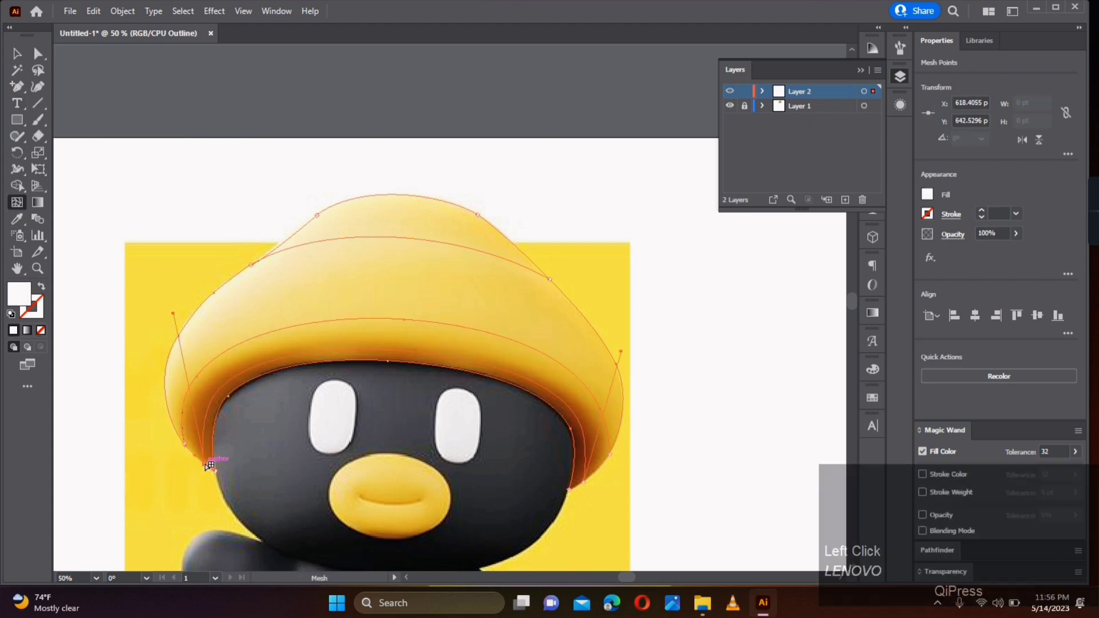
Step: Add a mesh line inside the brim's inner edge and sample dark brown, golden orange and yellow from the reference onto the inner and right-hand points
{"action": "key", "text": "a"}
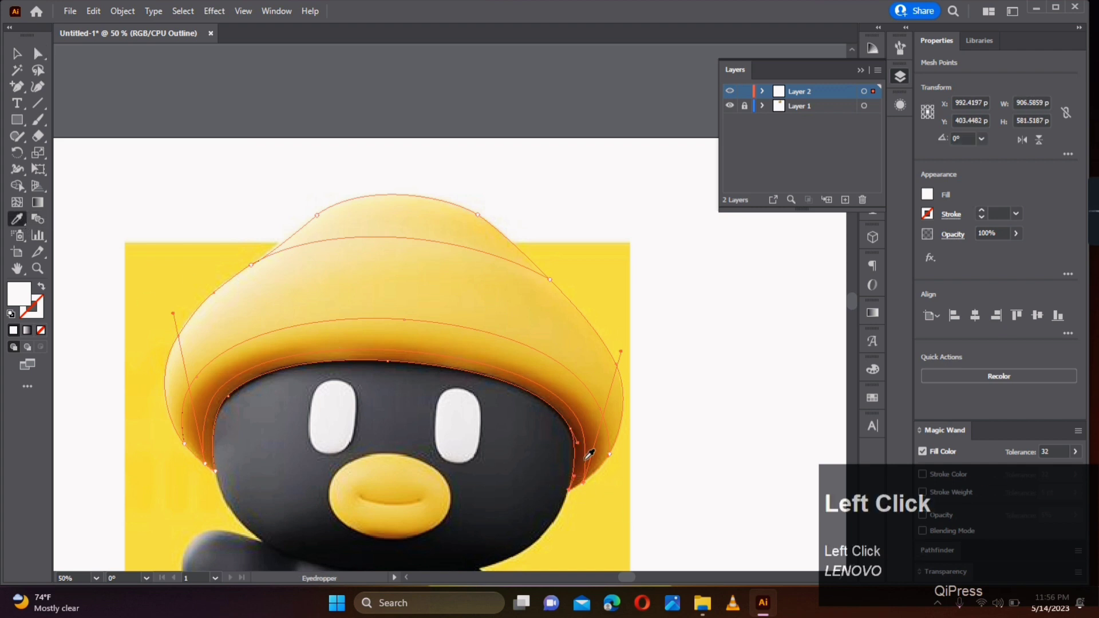
{"action": "key", "text": "a"}
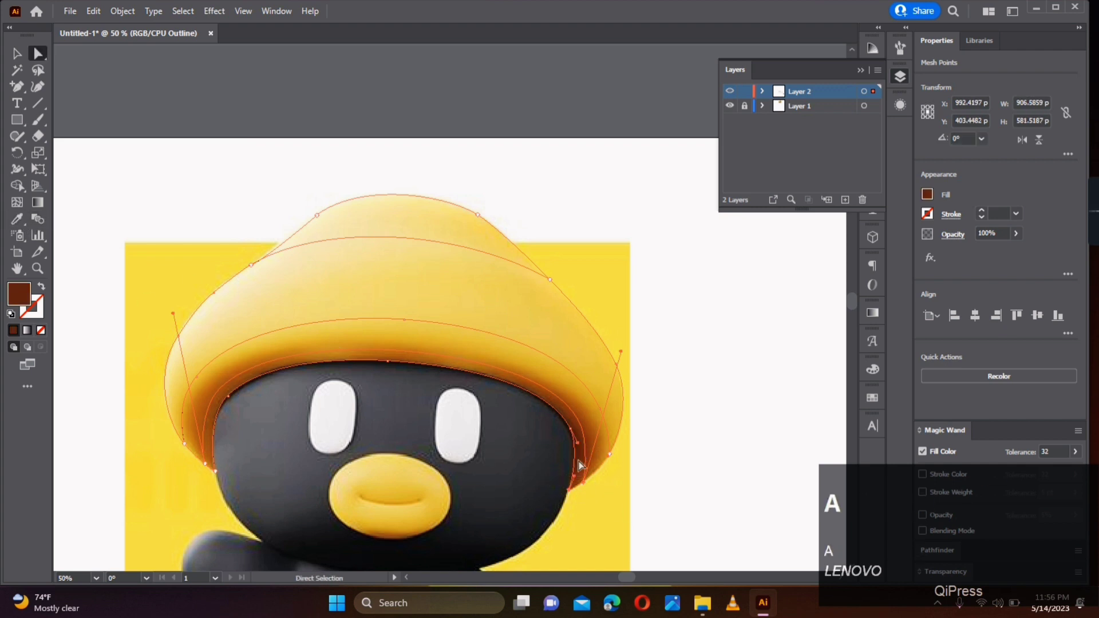
{"action": "left_click", "coordinate": [611, 455]}
{"action": "key", "text": "i"}
{"action": "left_click", "coordinate": [609, 442]}
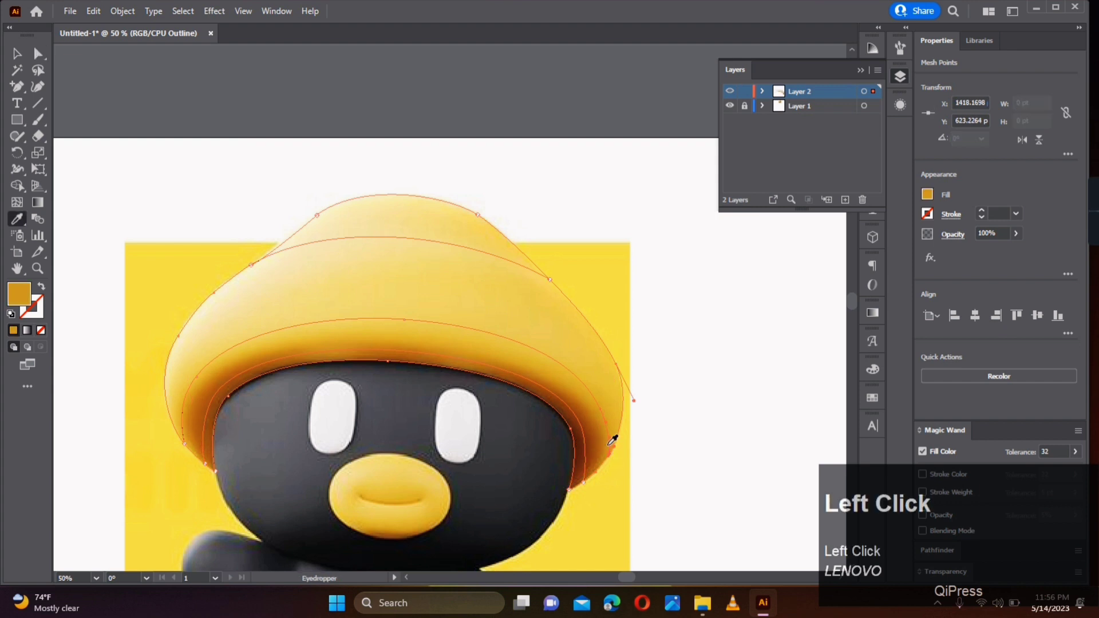
{"action": "key", "text": "a"}
{"action": "left_click", "coordinate": [538, 293]}
{"action": "key", "text": "a"}
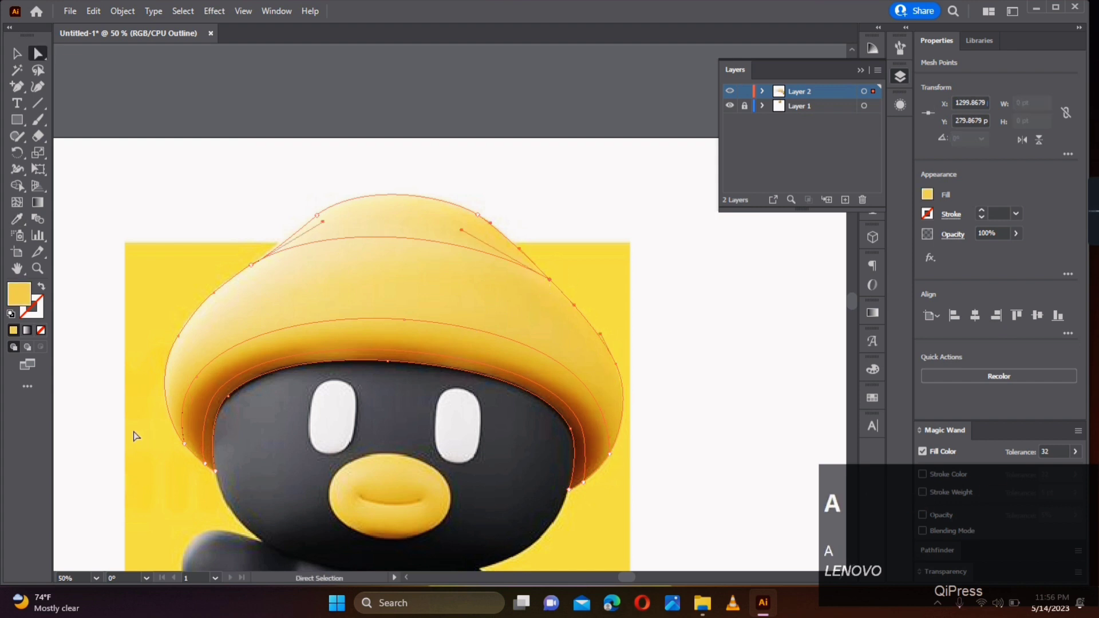
Step: Colour the mesh points at the brim's lower left end with shades sampled from the reference hat
{"action": "key", "text": "i"}
{"action": "left_click", "coordinate": [211, 462]}
{"action": "key", "text": "a"}
{"action": "left_click", "coordinate": [185, 445]}
{"action": "key", "text": "i"}
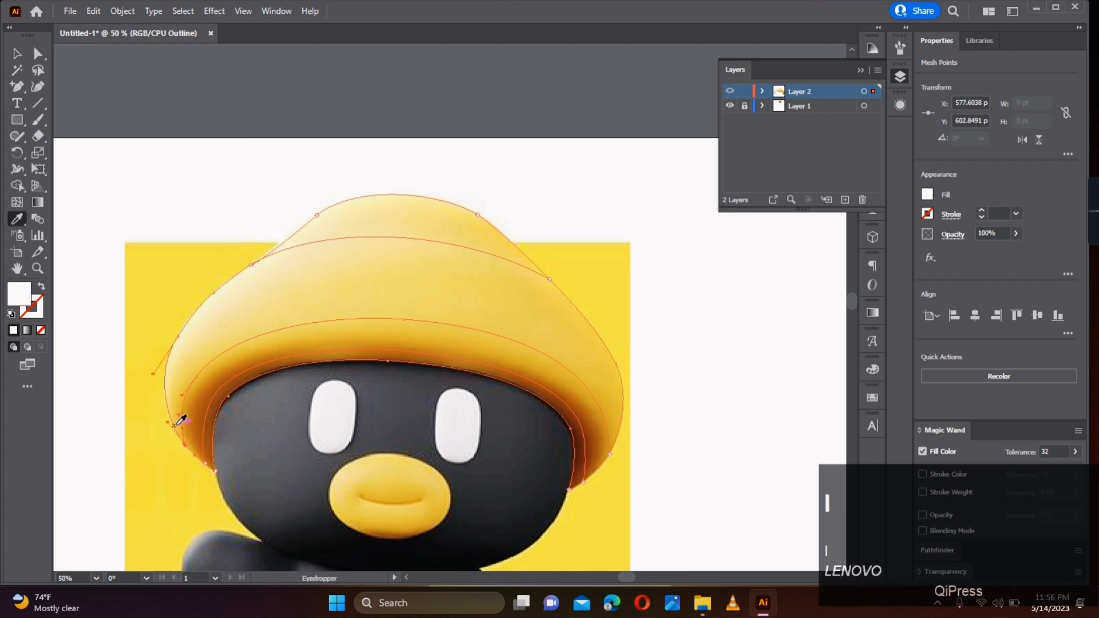
{"action": "left_click", "coordinate": [174, 427]}
{"action": "key", "text": "a"}
Step: Add a horizontal mesh line across the middle of the hat and a vertical mesh line through its centre
{"action": "left_click", "coordinate": [17, 202]}
{"action": "key", "text": "a"}
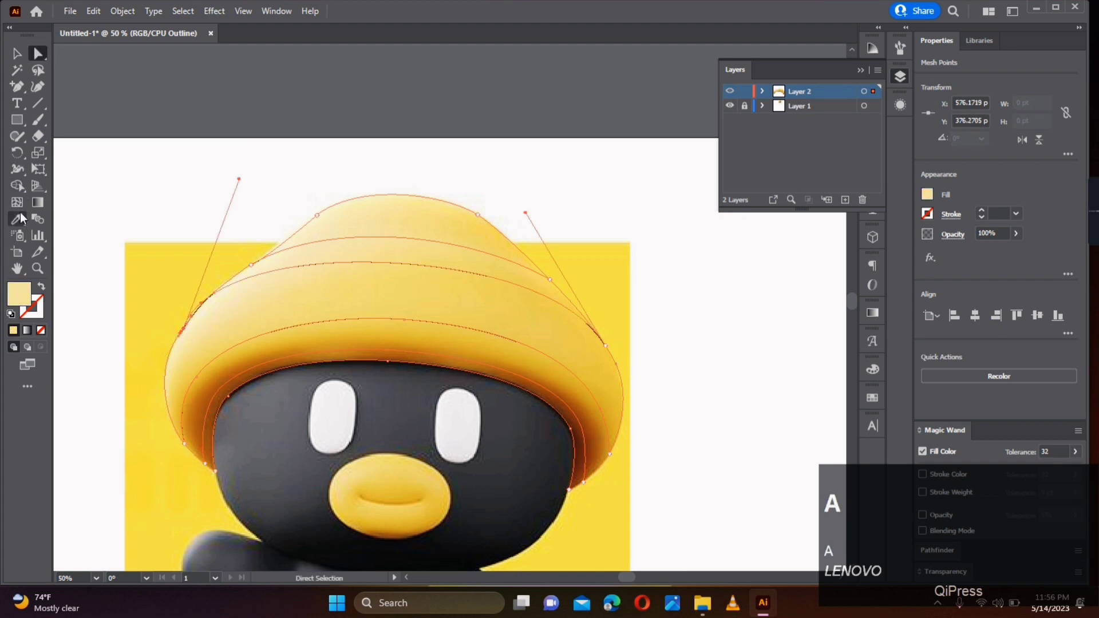
{"action": "left_click", "coordinate": [17, 202]}
{"action": "left_click", "coordinate": [408, 264]}
Step: Colour the mesh points along the central vertical line, up to the hat's peak, with shades sampled from the reference
{"action": "key", "text": "i"}
{"action": "left_click", "coordinate": [410, 270]}
{"action": "key", "text": "a"}
{"action": "left_click", "coordinate": [408, 320]}
{"action": "key", "text": "i"}
{"action": "left_click", "coordinate": [403, 238]}
{"action": "key", "text": "i"}
{"action": "left_click", "coordinate": [414, 241]}
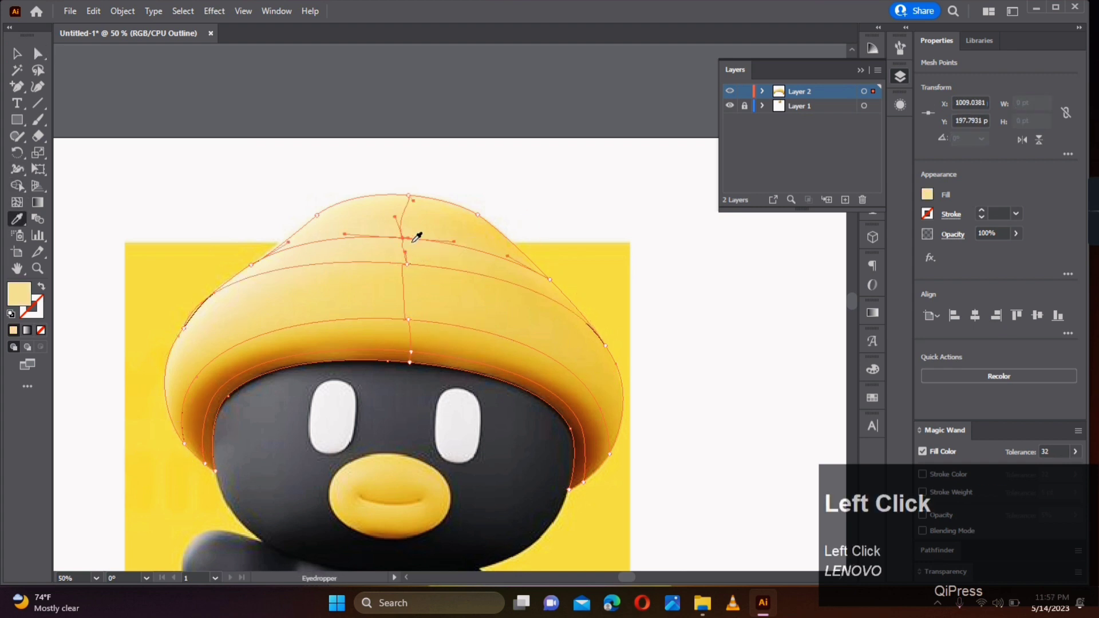
{"action": "key", "text": "a"}
{"action": "left_click", "coordinate": [409, 196]}
{"action": "key", "text": "i"}
{"action": "left_click", "coordinate": [408, 203]}
{"action": "key", "text": "a"}
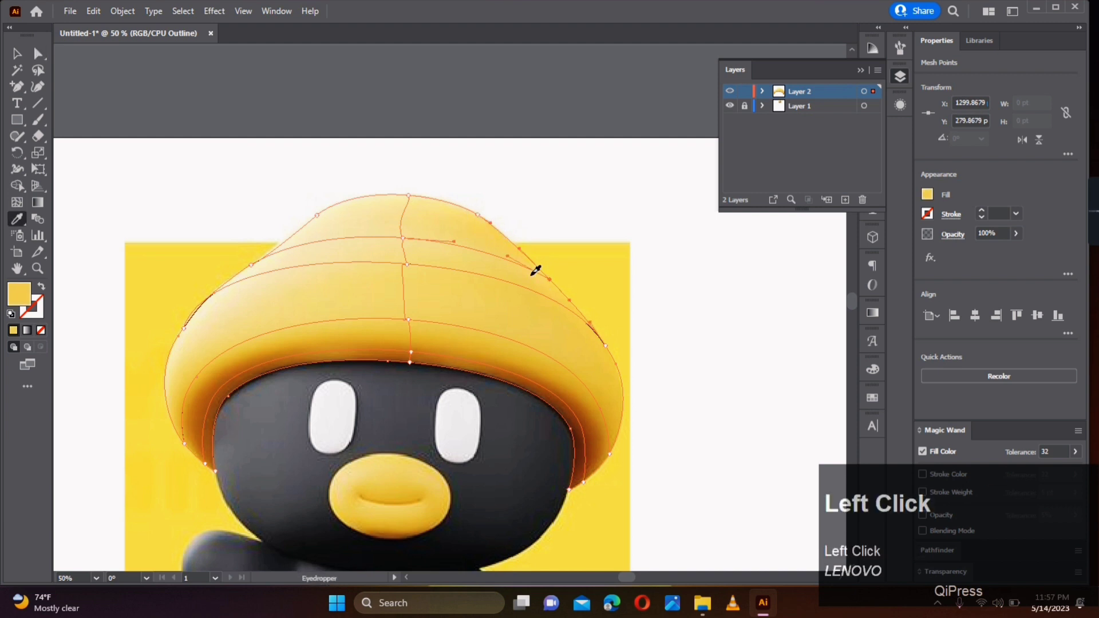
Step: Colour the left end points of the two upper horizontal mesh lines with pale yellow tones sampled from the reference
{"action": "key", "text": "a"}
{"action": "left_click_drag", "start_coordinate": [234, 243], "coordinate": [262, 282]}
{"action": "key", "text": "i"}
{"action": "key", "text": "a"}
{"action": "left_click_drag", "start_coordinate": [178, 280], "coordinate": [212, 333]}
{"action": "key", "text": "i"}
{"action": "key", "text": "a"}
{"action": "key", "text": "a"}
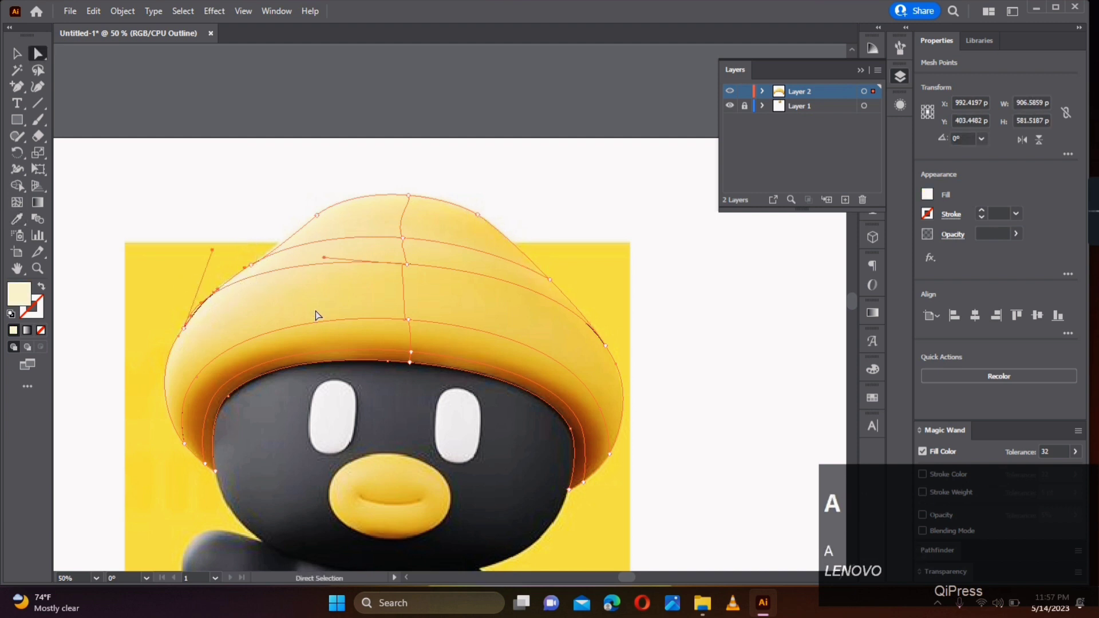
Step: Switch Layer 2 back to full-colour preview and move the hat mesh beside the reference image
{"action": "left_click", "coordinate": [707, 253]}
{"action": "left_click", "coordinate": [730, 93], "text": "ctrl"}
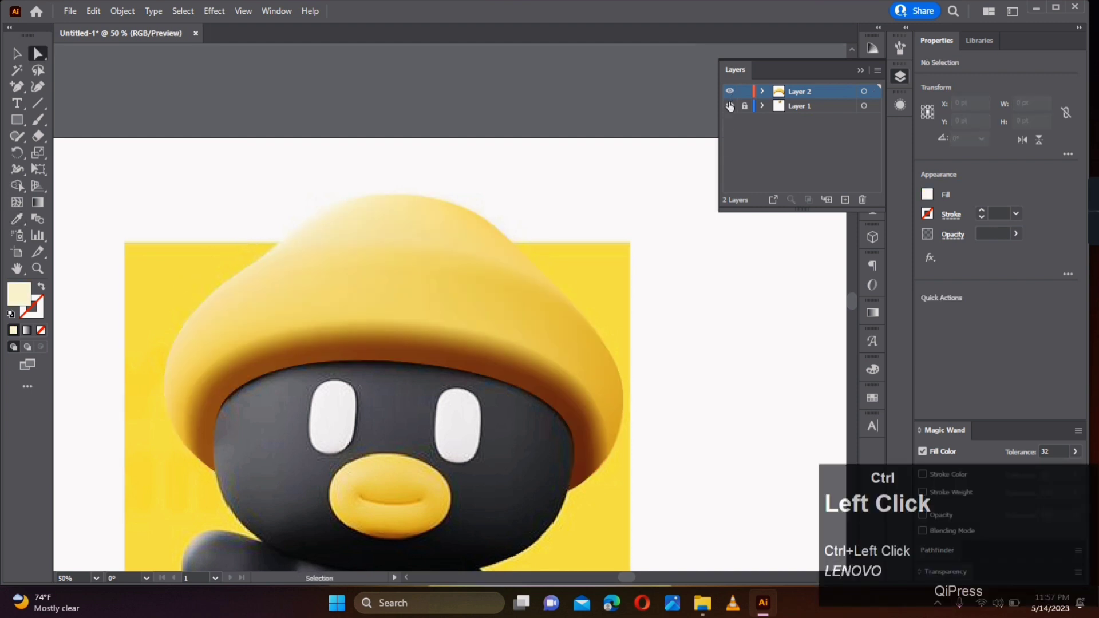
{"action": "left_click", "coordinate": [18, 54]}
{"action": "scroll", "coordinate": [329, 249], "scroll_direction": "down", "scroll_amount": 2}
{"action": "left_click_drag", "start_coordinate": [373, 267], "coordinate": [651, 296]}
{"action": "left_click", "coordinate": [656, 367]}
Step: Recolour the middle point of the brim's inner edge with an orange-brown sampled from the reference hat
{"action": "scroll", "coordinate": [656, 367], "scroll_direction": "up", "scroll_amount": 1}
{"action": "key", "text": "a"}
{"action": "left_click", "coordinate": [644, 317]}
{"action": "key", "text": "i"}
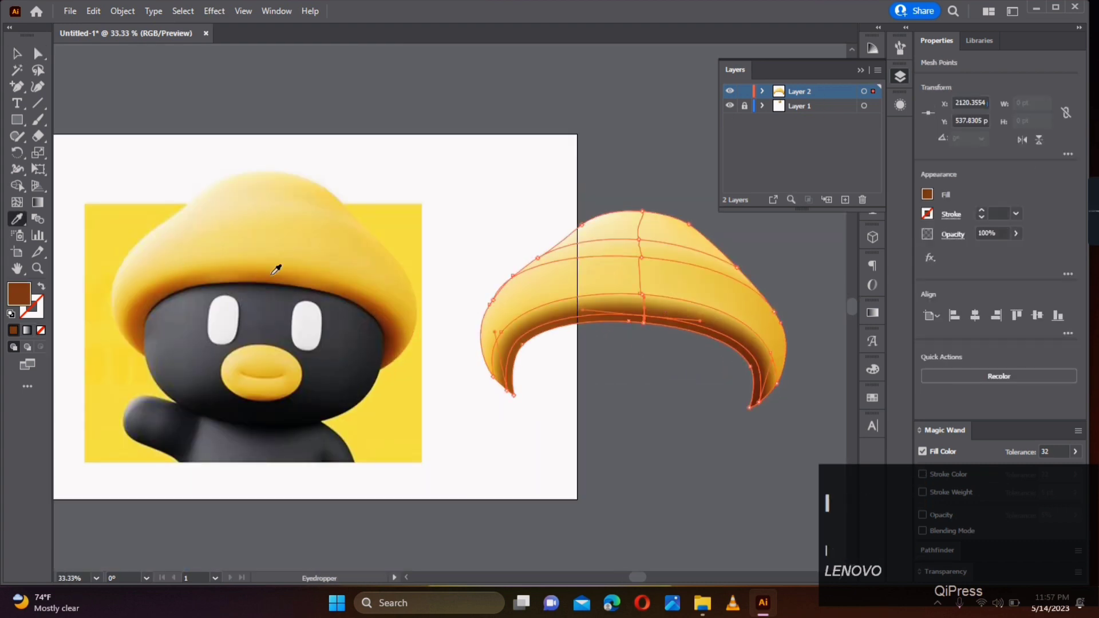
{"action": "left_click", "coordinate": [270, 276]}
{"action": "key", "text": "a"}
{"action": "key", "text": "ctrl+z"}
{"action": "key", "text": "a"}
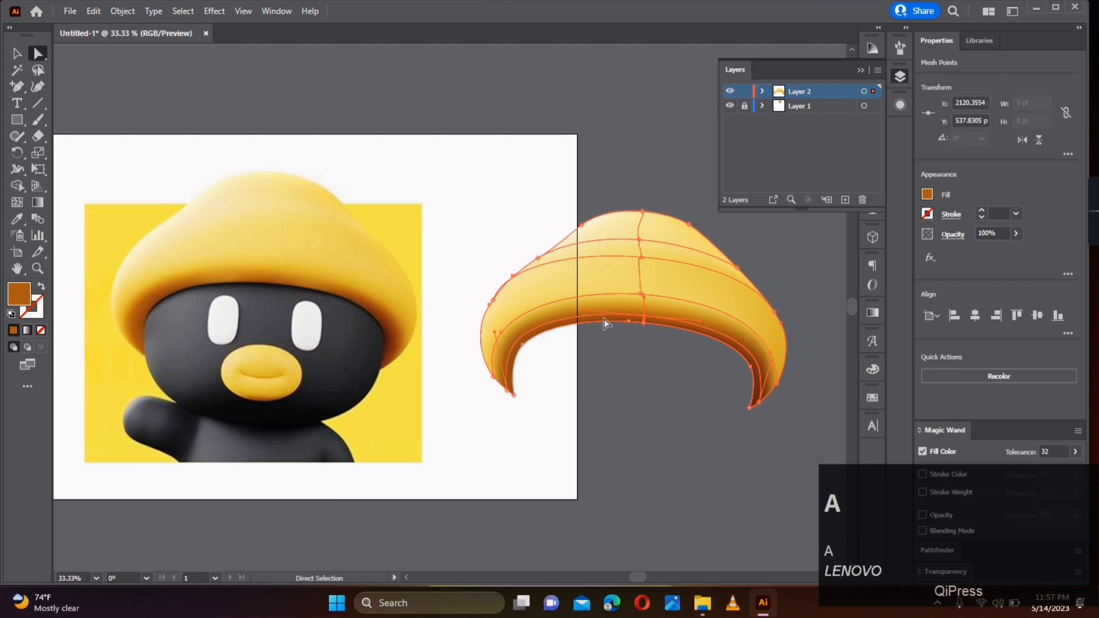
Step: Recolour the mesh points at the brim's right and left lower ends with brown and golden orange tones from the reference
{"action": "left_click", "coordinate": [769, 403]}
{"action": "left_click", "coordinate": [767, 403]}
{"action": "key", "text": "i"}
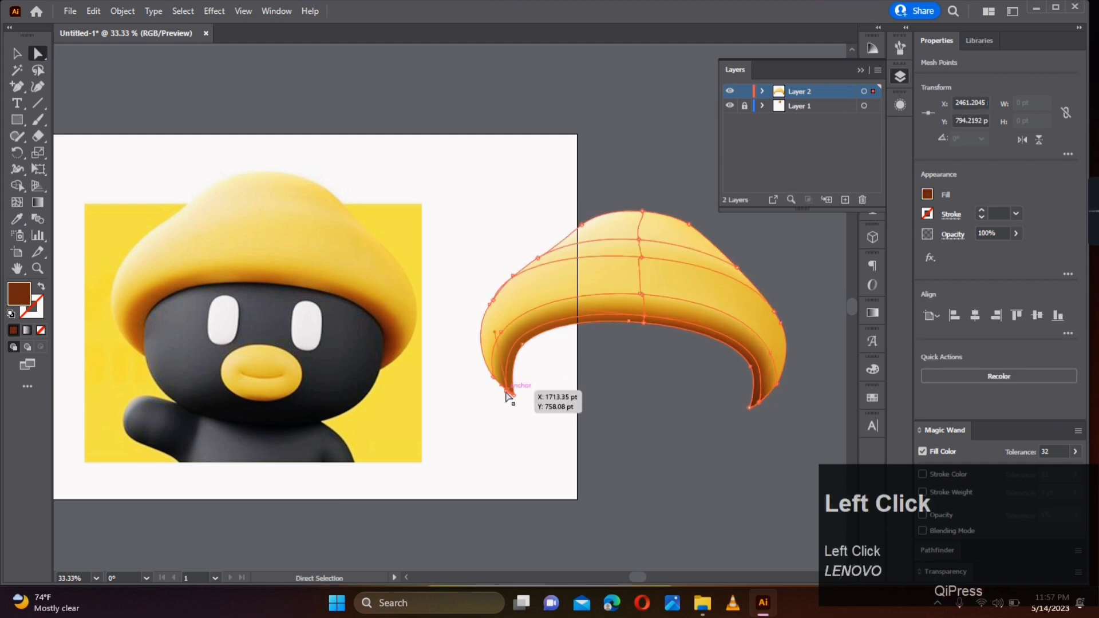
{"action": "left_click", "coordinate": [134, 327]}
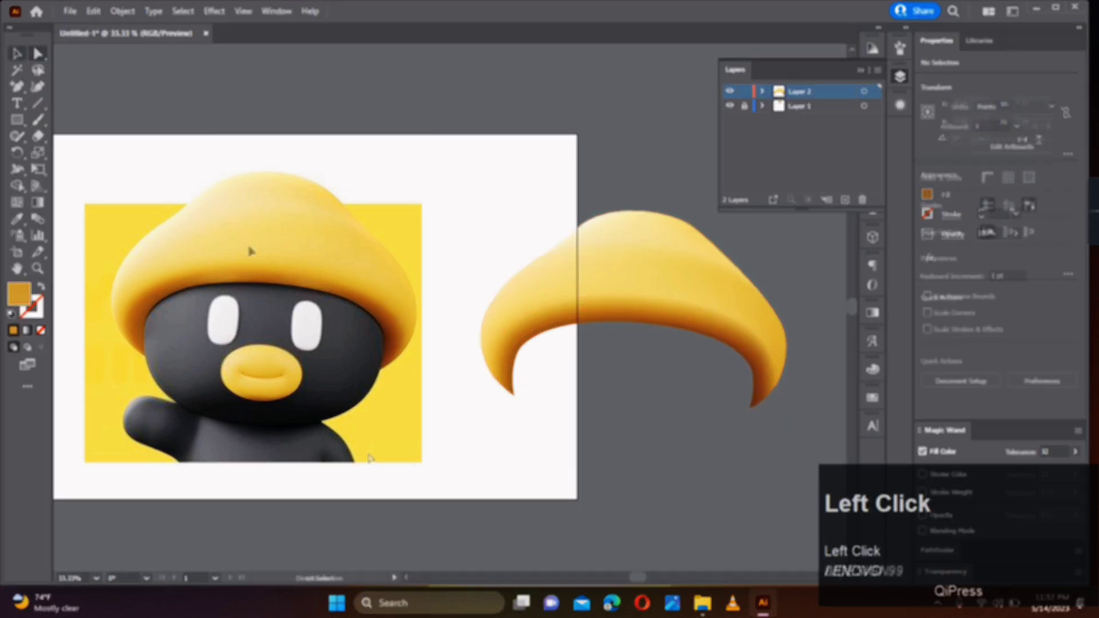
{"action": "scroll", "coordinate": [248, 249], "scroll_direction": "down", "scroll_amount": 2}
{"action": "key", "text": "v"}
{"action": "left_click", "coordinate": [437, 261]}
{"action": "left_click", "coordinate": [438, 351]}
Step: Draw a rectangle about 156 × 126 pt over the reference character's face
{"action": "scroll", "coordinate": [250, 317], "scroll_direction": "up", "scroll_amount": 2}
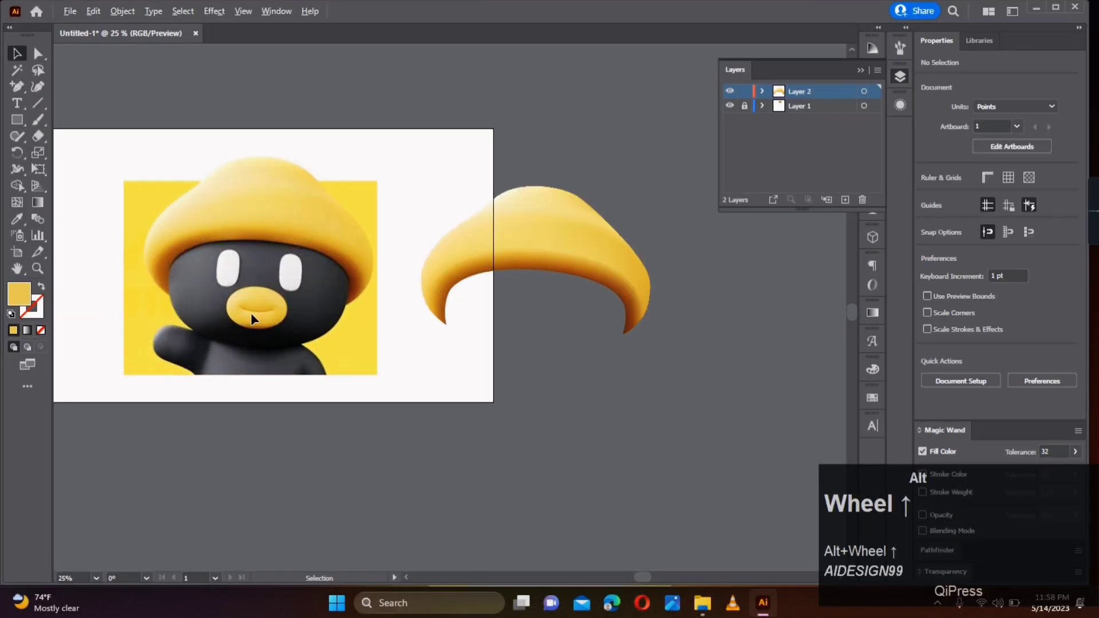
{"action": "left_click_drag", "start_coordinate": [243, 307], "coordinate": [351, 316]}
{"action": "scroll", "coordinate": [351, 317], "scroll_direction": "up", "scroll_amount": 1}
{"action": "left_click", "coordinate": [17, 120]}
{"action": "left_click_drag", "start_coordinate": [317, 231], "coordinate": [397, 295]}
Step: Add a horizontal mesh line to the rectangle and pull its upper corners out to the face's upper left and right
{"action": "left_click", "coordinate": [18, 203]}
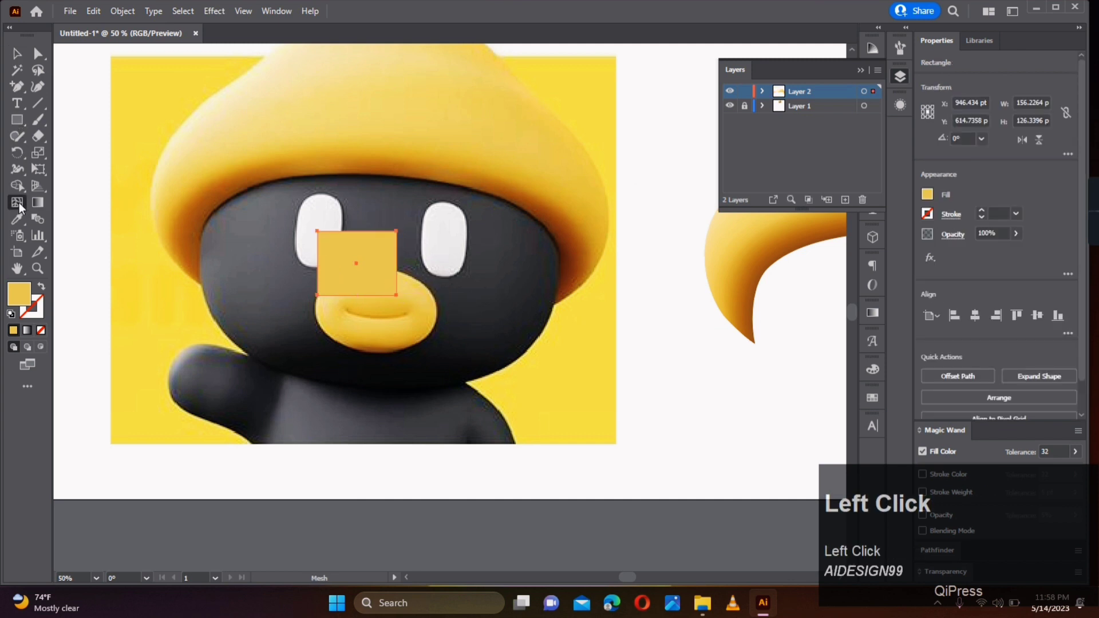
{"action": "key", "text": "a"}
{"action": "left_click_drag", "start_coordinate": [397, 231], "coordinate": [581, 204]}
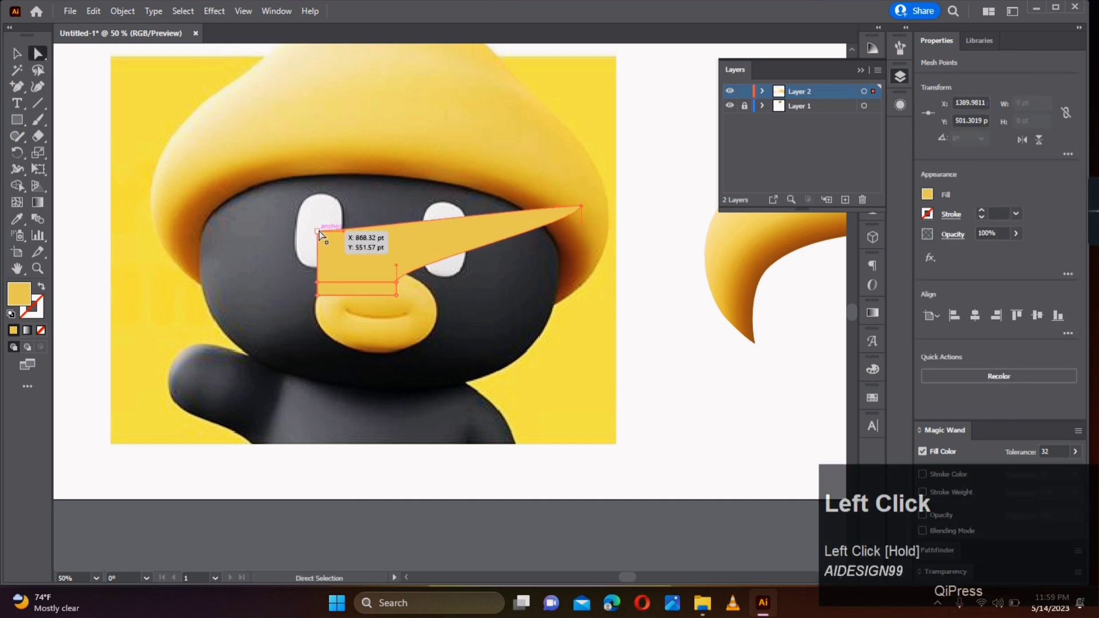
{"action": "left_click_drag", "start_coordinate": [317, 230], "coordinate": [189, 186]}
Step: Show Layer 2 as outlines and place the face mesh's side and corner points around the face's outline
{"action": "left_click", "coordinate": [731, 101], "text": "ctrl"}
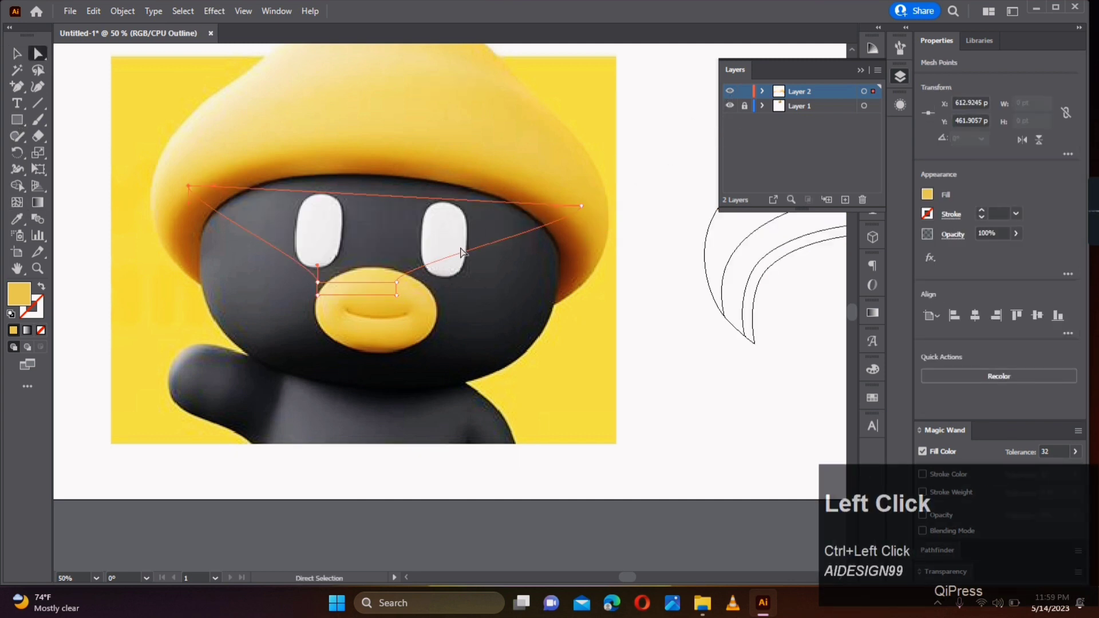
{"action": "left_click_drag", "start_coordinate": [397, 284], "coordinate": [543, 331]}
{"action": "left_click_drag", "start_coordinate": [317, 284], "coordinate": [204, 298]}
{"action": "left_click_drag", "start_coordinate": [189, 186], "coordinate": [194, 213]}
{"action": "left_click_drag", "start_coordinate": [203, 282], "coordinate": [198, 277]}
{"action": "scroll", "coordinate": [217, 349], "scroll_direction": "up", "scroll_amount": 1}
{"action": "left_click", "coordinate": [225, 378]}
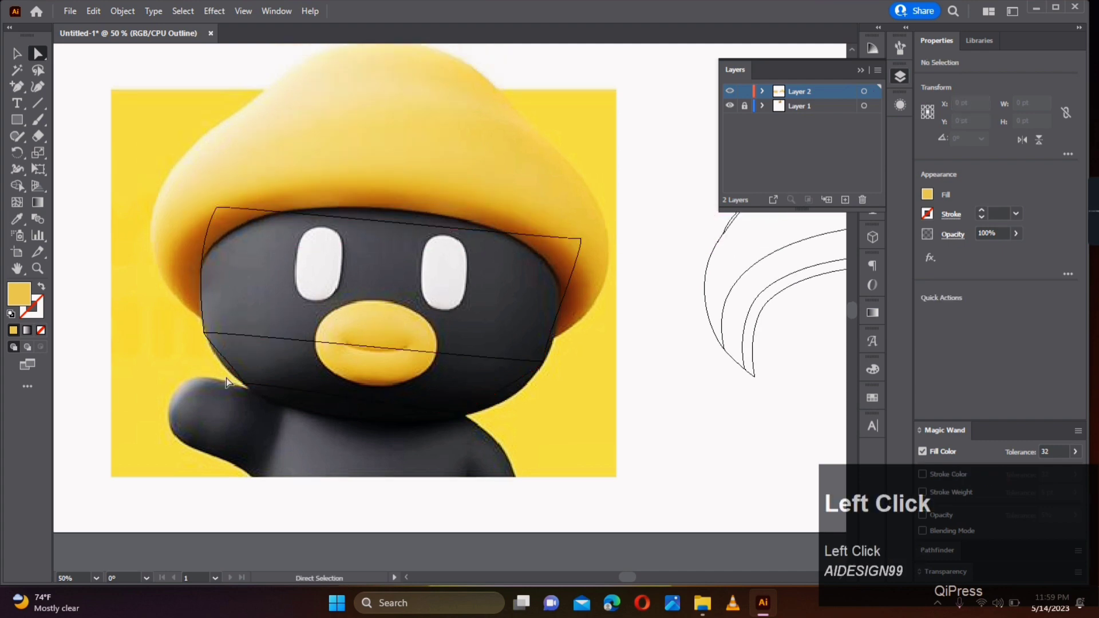
Step: Refine the face mesh's lower left corner and nearby handles against the face's lower left outline
{"action": "scroll", "coordinate": [232, 386], "scroll_direction": "up", "scroll_amount": 3}
{"action": "left_click_drag", "start_coordinate": [271, 374], "coordinate": [266, 376]}
{"action": "left_click_drag", "start_coordinate": [147, 236], "coordinate": [159, 259]}
{"action": "left_click_drag", "start_coordinate": [147, 223], "coordinate": [148, 228]}
Step: Curve the face mesh's bottom edge along the chin using the handles at its two lower corners
{"action": "scroll", "coordinate": [221, 326], "scroll_direction": "down", "scroll_amount": 2}
{"action": "left_click", "coordinate": [537, 388]}
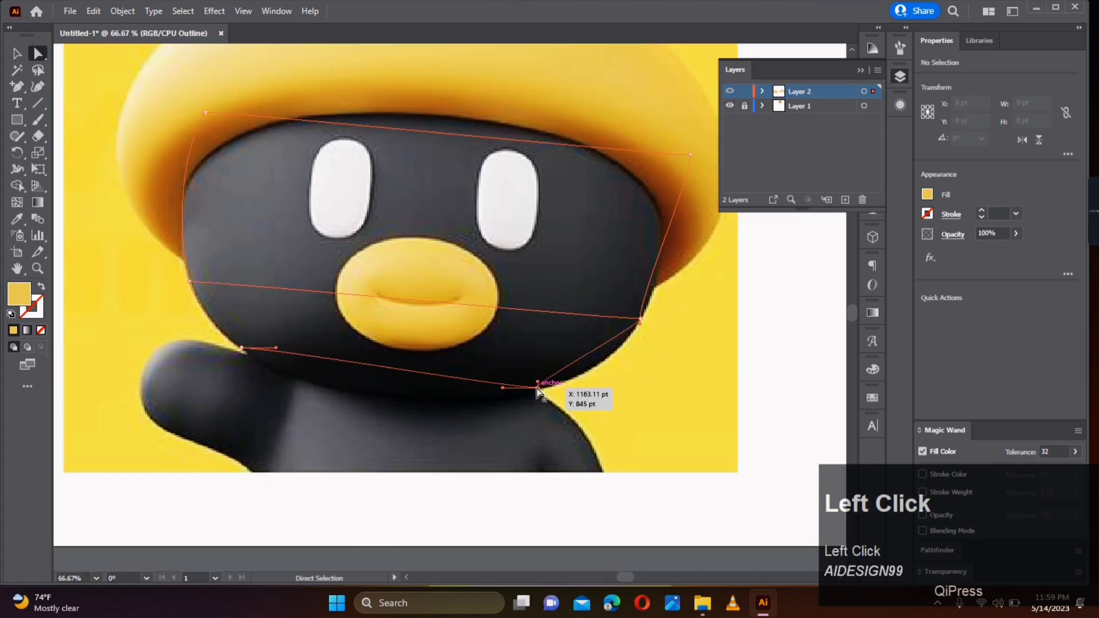
{"action": "left_click_drag", "start_coordinate": [503, 388], "coordinate": [445, 420]}
{"action": "left_click_drag", "start_coordinate": [276, 347], "coordinate": [288, 393]}
{"action": "scroll", "coordinate": [293, 400], "scroll_direction": "up", "scroll_amount": 1}
{"action": "left_click_drag", "start_coordinate": [247, 364], "coordinate": [248, 364]}
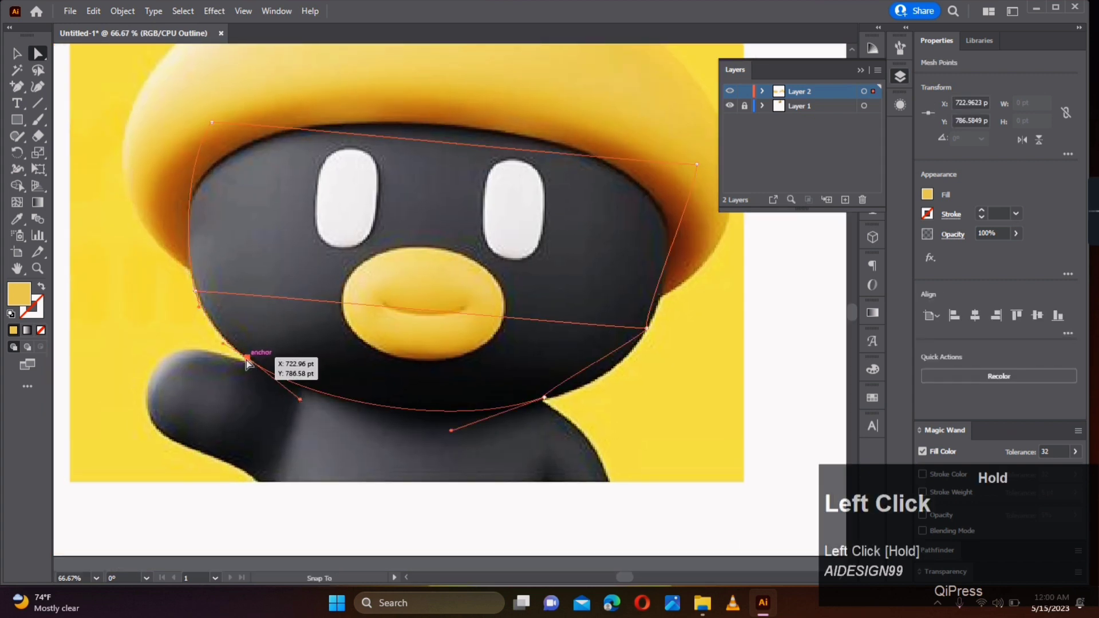
Step: Place the face mesh's lower right corner where chin meets shoulder and curve the lower right edge along the cheek
{"action": "scroll", "coordinate": [550, 414], "scroll_direction": "right", "scroll_amount": 2}
{"action": "mouse_move", "coordinate": [560, 344]}
{"action": "left_mouse_down"}
{"action": "mouse_move", "coordinate": [534, 368]}
{"action": "mouse_move", "coordinate": [560, 349]}
{"action": "left_mouse_up"}
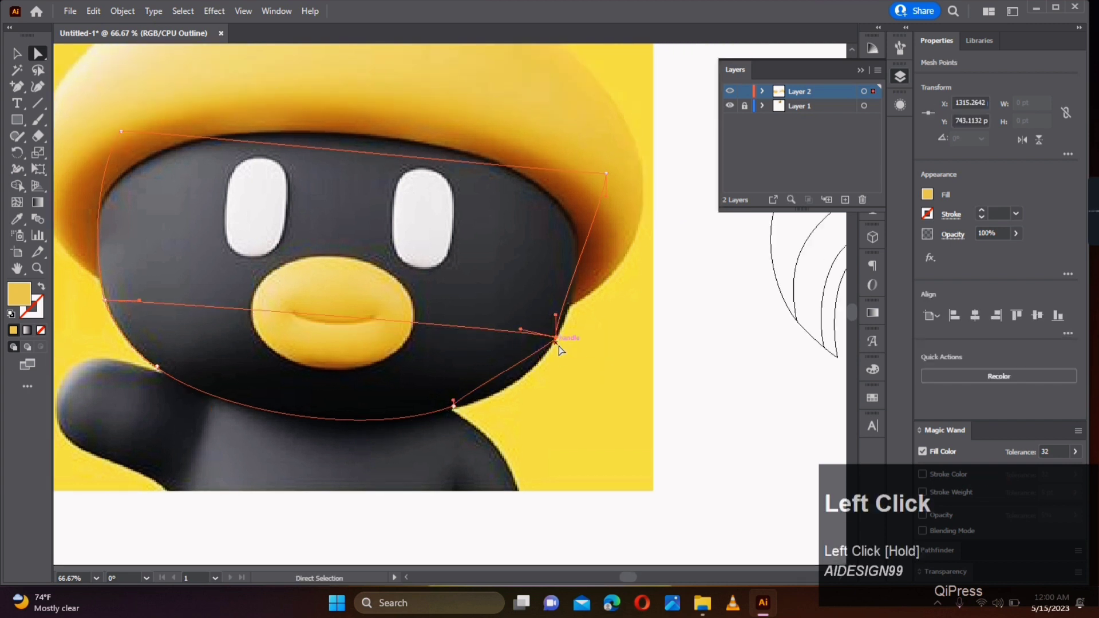
{"action": "scroll", "coordinate": [452, 417], "scroll_direction": "up", "scroll_amount": 3, "text": "alt"}
{"action": "left_click_drag", "start_coordinate": [493, 401], "coordinate": [461, 401]}
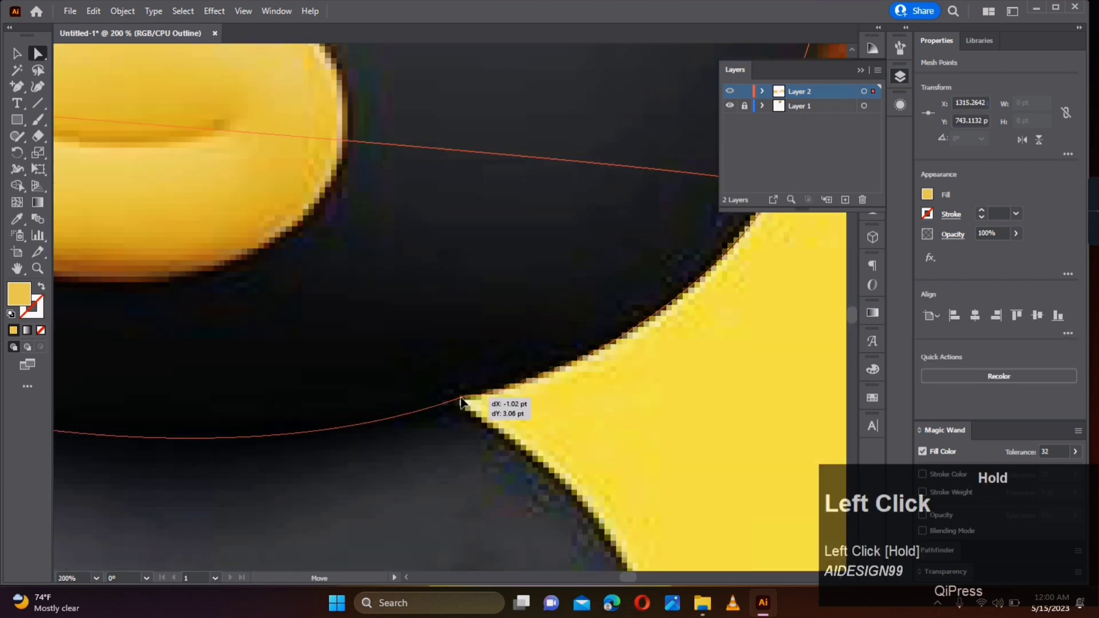
{"action": "left_click_drag", "start_coordinate": [598, 389], "coordinate": [647, 348]}
{"action": "scroll", "coordinate": [454, 405], "scroll_direction": "down", "scroll_amount": 2, "text": "alt"}
{"action": "left_click_drag", "start_coordinate": [321, 448], "coordinate": [287, 447]}
{"action": "scroll", "coordinate": [498, 385], "scroll_direction": "down", "scroll_amount": 2, "text": "alt"}
{"action": "scroll", "coordinate": [503, 368], "scroll_direction": "up", "scroll_amount": 2, "text": "alt"}
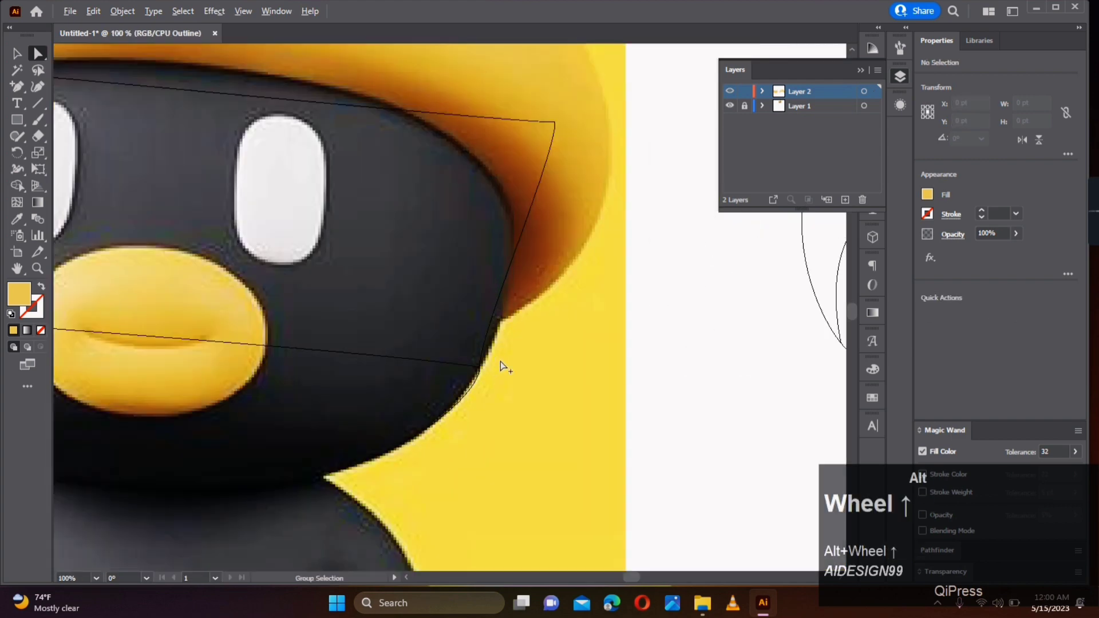
{"action": "left_click_drag", "start_coordinate": [490, 386], "coordinate": [455, 409]}
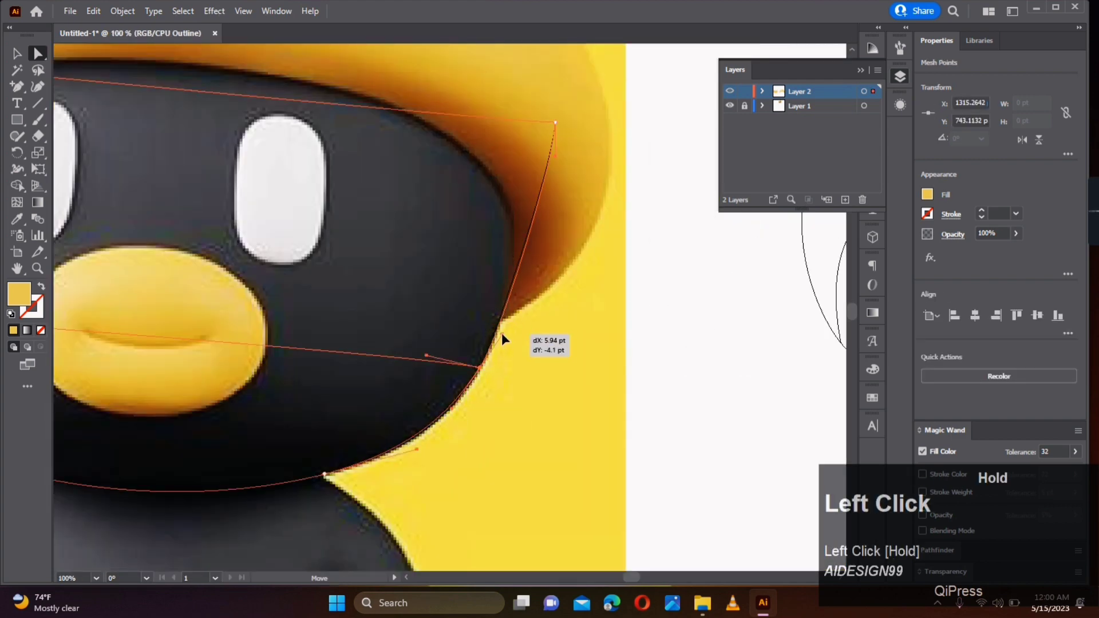
Step: Move the face mesh's upper right corner inward and bend the right edge along the face's outline
{"action": "scroll", "coordinate": [518, 361], "scroll_direction": "down", "scroll_amount": 2, "text": "alt"}
{"action": "left_click_drag", "start_coordinate": [541, 243], "coordinate": [518, 252]}
{"action": "left_click_drag", "start_coordinate": [528, 295], "coordinate": [529, 298]}
{"action": "key", "text": "space"}
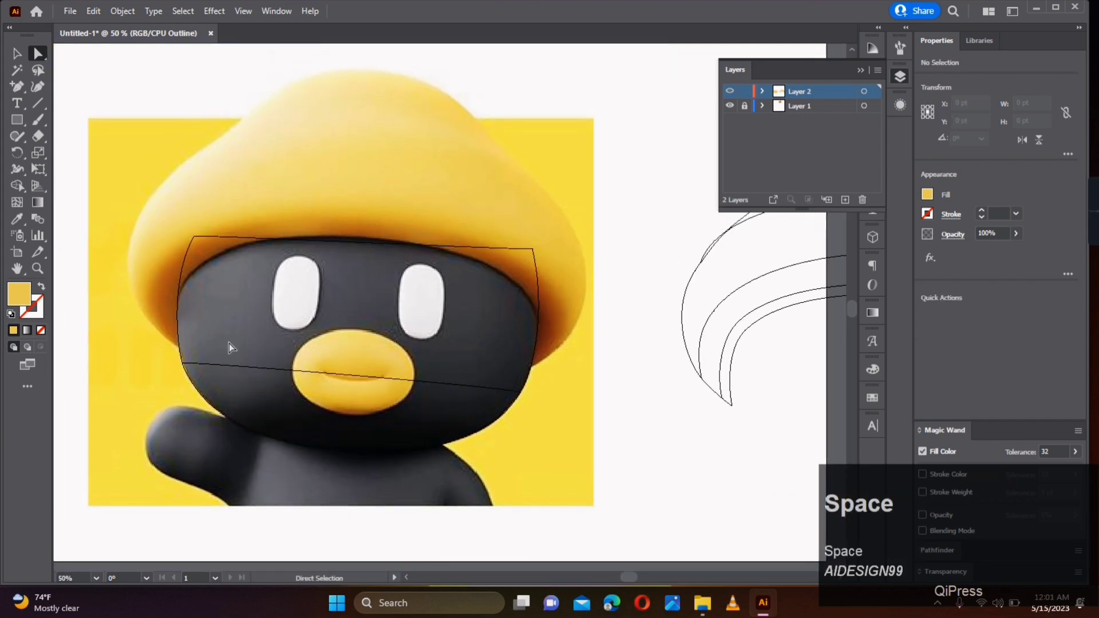
Step: Add an anchor point at the middle of the face's horizontal mesh line and raise it to arch the line
{"action": "scroll", "coordinate": [229, 344], "scroll_direction": "up", "scroll_amount": 2, "text": "alt"}
{"action": "left_click_drag", "start_coordinate": [192, 375], "coordinate": [173, 315]}
{"action": "scroll", "coordinate": [246, 303], "scroll_direction": "down", "scroll_amount": 1, "text": "alt"}
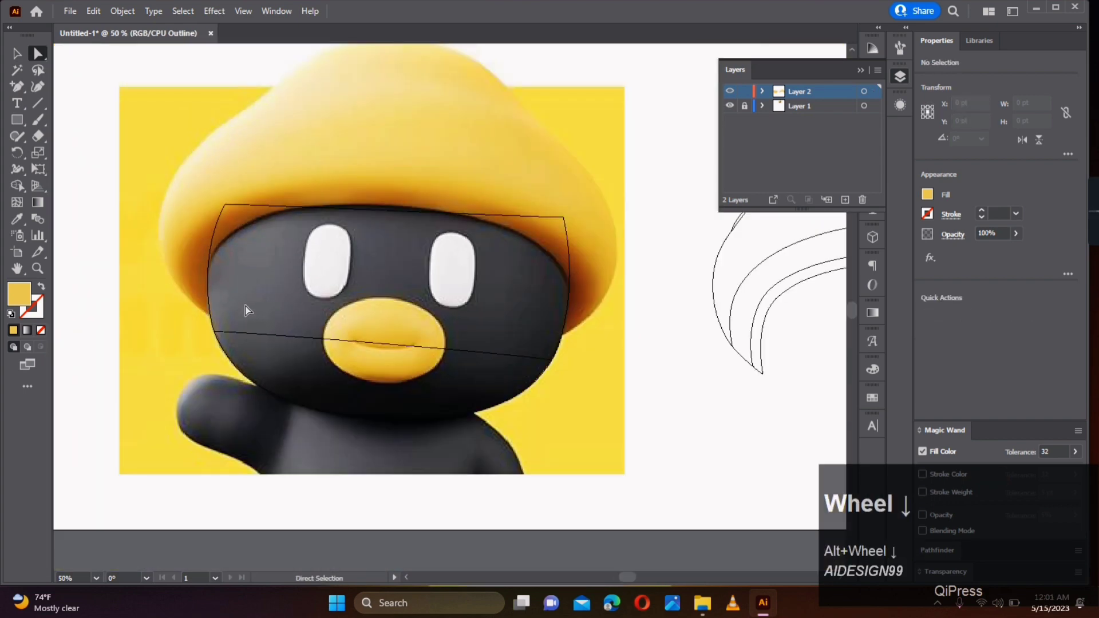
{"action": "left_click", "coordinate": [373, 350]}
{"action": "key", "text": "a"}
{"action": "left_click_drag", "start_coordinate": [373, 344], "coordinate": [377, 336]}
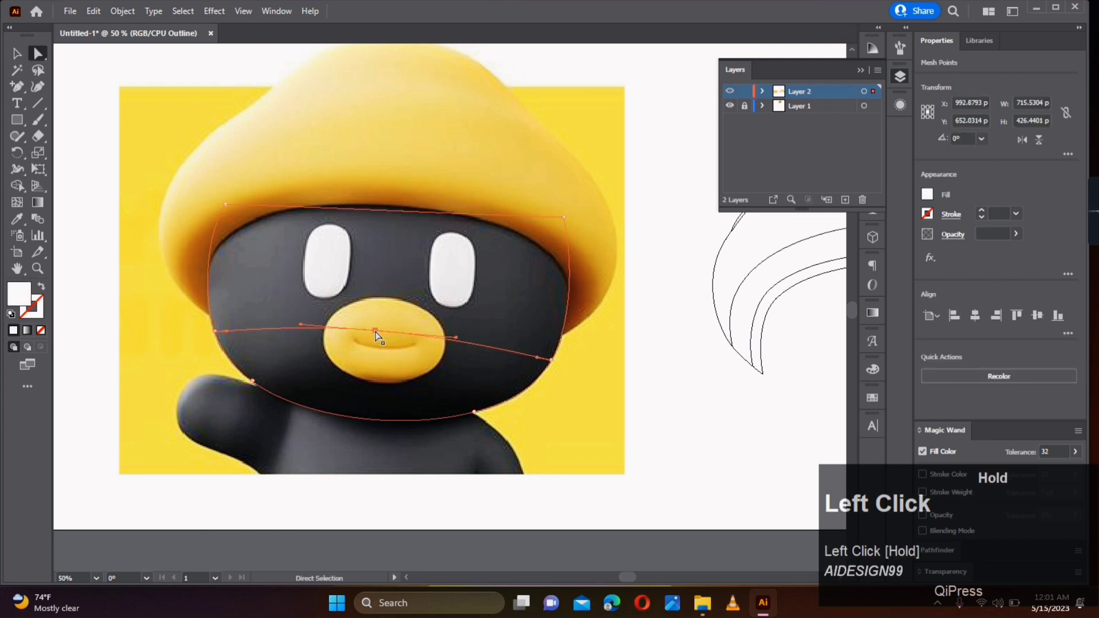
Step: Add a vertical and a lower horizontal mesh line to the face, filling the horizontal lines' right ends with near-black sampled from the reference
{"action": "left_click", "coordinate": [373, 420]}
{"action": "left_click", "coordinate": [509, 399]}
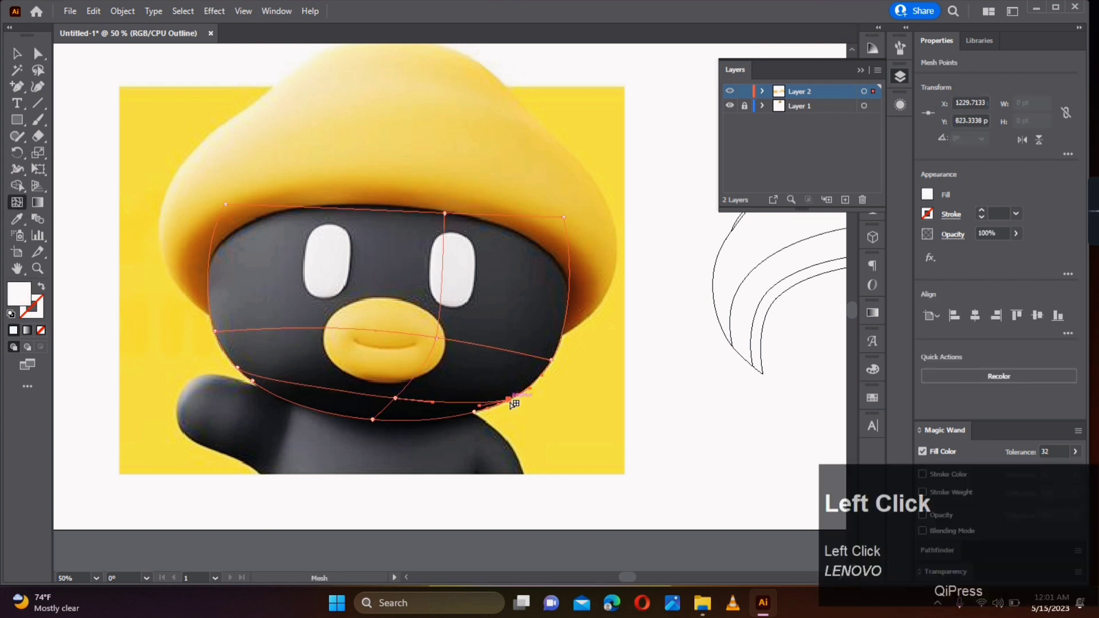
{"action": "key", "text": "i"}
{"action": "left_click", "coordinate": [499, 392]}
{"action": "key", "text": "a"}
{"action": "left_click_drag", "start_coordinate": [575, 345], "coordinate": [533, 369]}
{"action": "key", "text": "i"}
{"action": "left_click", "coordinate": [526, 367]}
{"action": "key", "text": "a"}
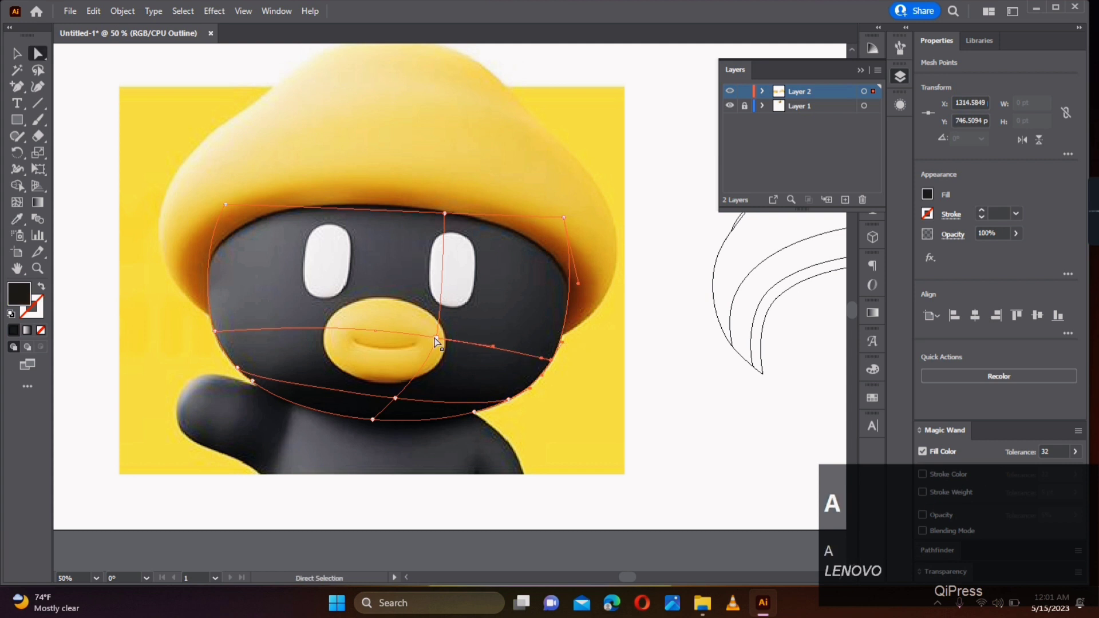
Step: Colour the face mesh's central intersection and upper right points with dark tones sampled from the reference face
{"action": "left_click", "coordinate": [437, 339]}
{"action": "left_click_drag", "start_coordinate": [539, 241], "coordinate": [537, 247]}
{"action": "key", "text": "i"}
{"action": "key", "text": "a"}
Step: Move the vertical mesh line's top point left and colour the face mesh's left edge points with dark tones sampled from the reference
{"action": "left_click_drag", "start_coordinate": [515, 179], "coordinate": [425, 188]}
{"action": "left_click", "coordinate": [225, 204]}
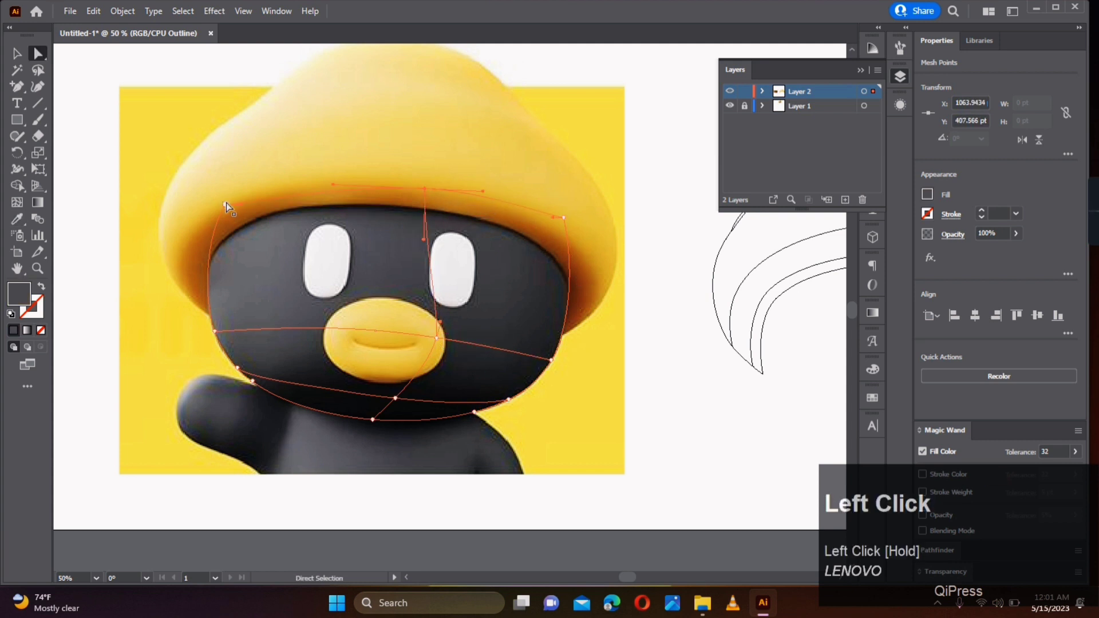
{"action": "key", "text": "i"}
{"action": "key", "text": "a"}
{"action": "left_click", "coordinate": [237, 368]}
{"action": "key", "text": "i"}
{"action": "left_click", "coordinate": [244, 367]}
{"action": "key", "text": "a"}
{"action": "left_click", "coordinate": [252, 381]}
{"action": "key", "text": "i"}
{"action": "left_click", "coordinate": [259, 380]}
{"action": "key", "text": "a"}
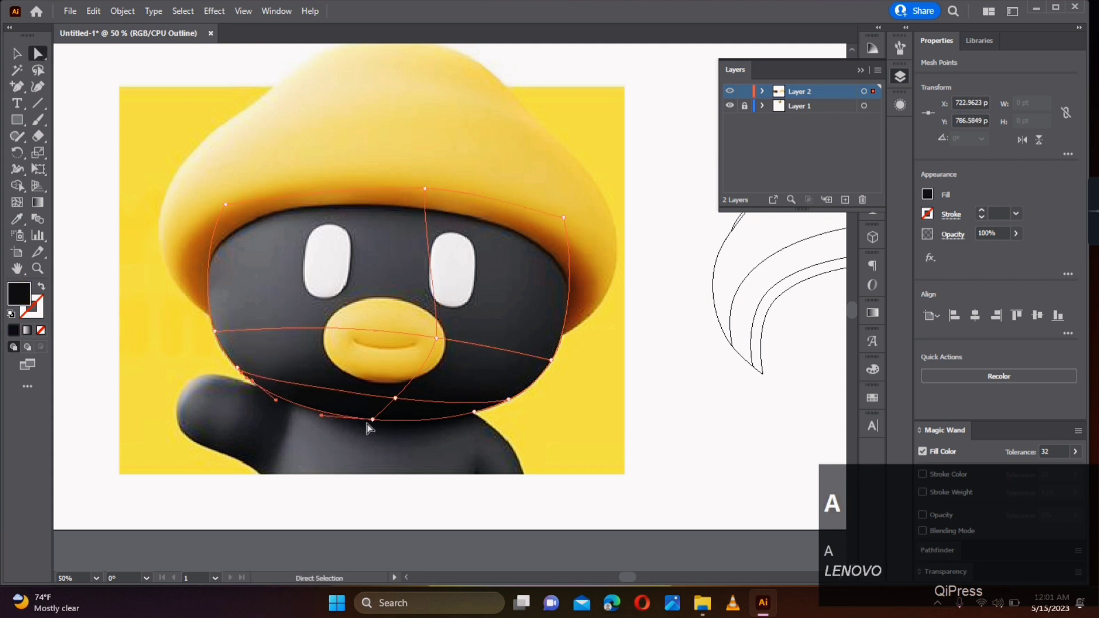
Step: Colour the face mesh's bottom right and lower central points with sampled near-black, and shift both central intersections left
{"action": "left_click", "coordinate": [474, 412]}
{"action": "key", "text": "i"}
{"action": "left_click", "coordinate": [460, 402]}
{"action": "key", "text": "a"}
{"action": "left_click", "coordinate": [509, 400]}
{"action": "left_click_drag", "start_coordinate": [395, 398], "coordinate": [388, 392]}
{"action": "key", "text": "i"}
{"action": "left_click", "coordinate": [392, 394]}
{"action": "mouse_move", "coordinate": [387, 325]}
{"action": "left_mouse_down"}
{"action": "mouse_move", "coordinate": [335, 321]}
{"action": "mouse_move", "coordinate": [375, 324]}
{"action": "left_mouse_up"}
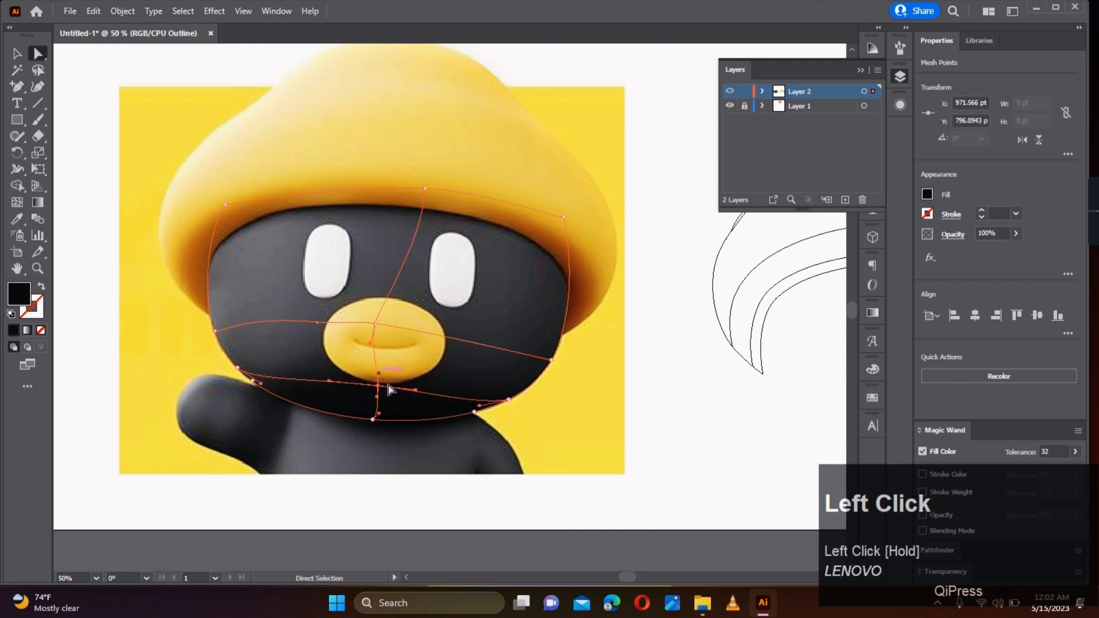
Step: Reposition the face mesh's lower left edge points along the chin outline and level the lower horizontal mesh line
{"action": "left_click_drag", "start_coordinate": [260, 383], "coordinate": [347, 420]}
{"action": "scroll", "coordinate": [255, 394], "scroll_direction": "up", "scroll_amount": 3}
{"action": "left_click_drag", "start_coordinate": [422, 474], "coordinate": [426, 447]}
{"action": "left_click", "coordinate": [460, 461]}
{"action": "left_click_drag", "start_coordinate": [200, 325], "coordinate": [264, 374]}
{"action": "left_click_drag", "start_coordinate": [227, 337], "coordinate": [178, 324]}
{"action": "left_click_drag", "start_coordinate": [283, 383], "coordinate": [290, 391]}
{"action": "left_click_drag", "start_coordinate": [356, 395], "coordinate": [338, 372]}
{"action": "left_click_drag", "start_coordinate": [477, 362], "coordinate": [565, 378]}
{"action": "left_click", "coordinate": [20, 86]}
{"action": "left_click", "coordinate": [623, 377]}
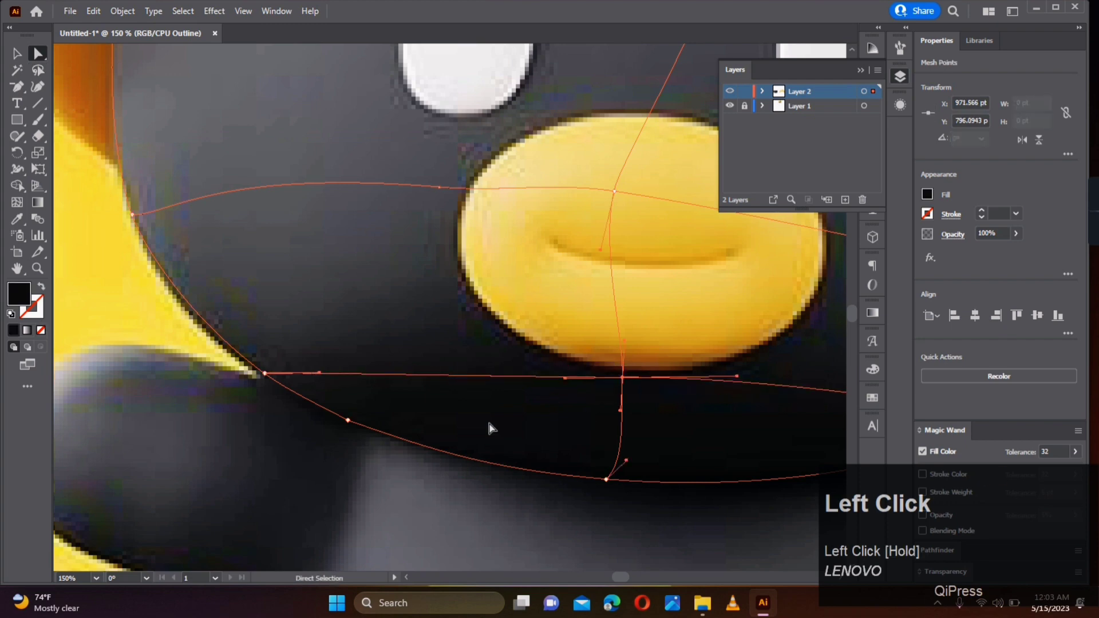
Step: Move the lower horizontal mesh line's left end slightly up and outward onto the face's outline
{"action": "left_click", "coordinate": [485, 424]}
{"action": "left_click_drag", "start_coordinate": [264, 373], "coordinate": [251, 365]}
{"action": "left_click", "coordinate": [359, 472]}
{"action": "scroll", "coordinate": [369, 474], "scroll_direction": "down", "scroll_amount": 3}
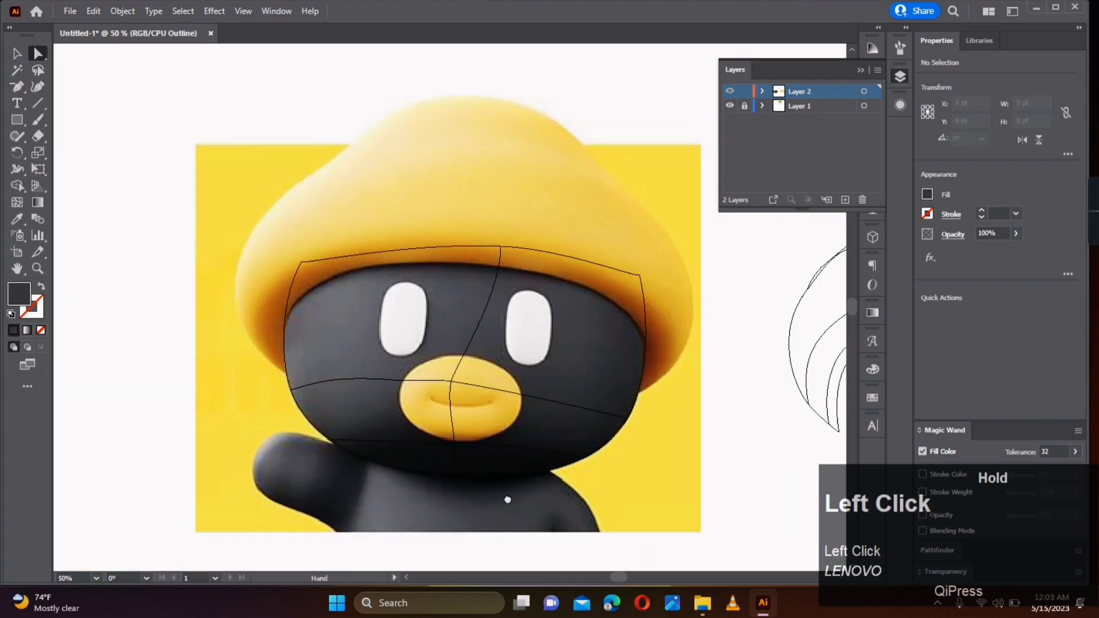
Step: Shift the vertical mesh line's top point left and adjust the curve at the face mesh's upper left corner
{"action": "left_click_drag", "start_coordinate": [508, 499], "coordinate": [430, 494]}
{"action": "left_click_drag", "start_coordinate": [424, 239], "coordinate": [391, 239]}
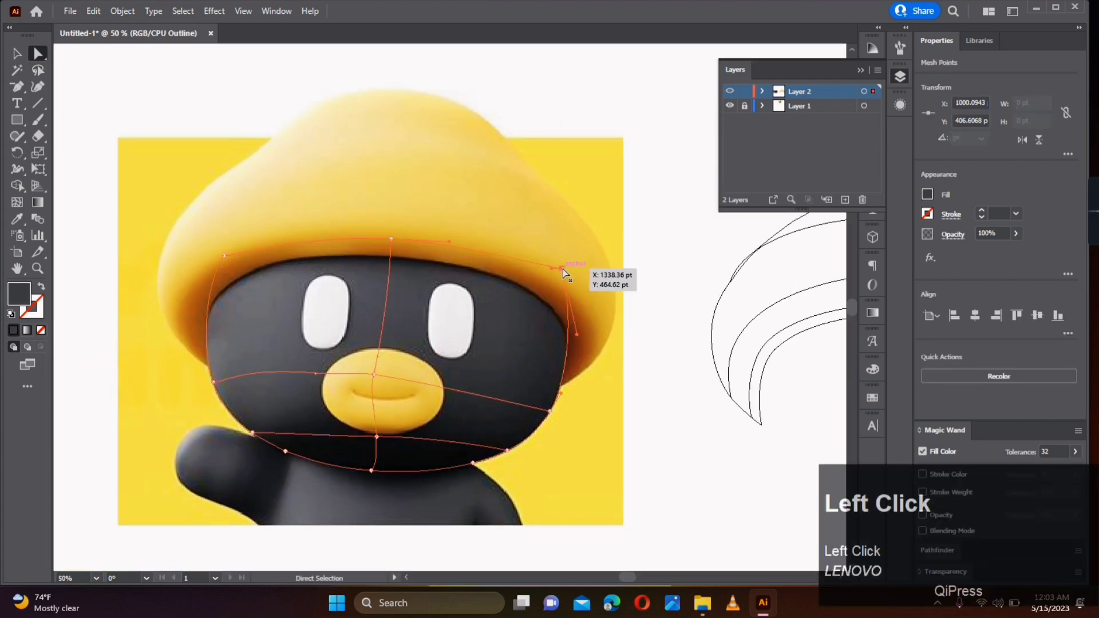
{"action": "left_click_drag", "start_coordinate": [254, 250], "coordinate": [267, 265]}
Step: Add a horizontal mesh line across the tops of the eyes and raise and colour its middle point with sampled dark grey
{"action": "key", "text": "u"}
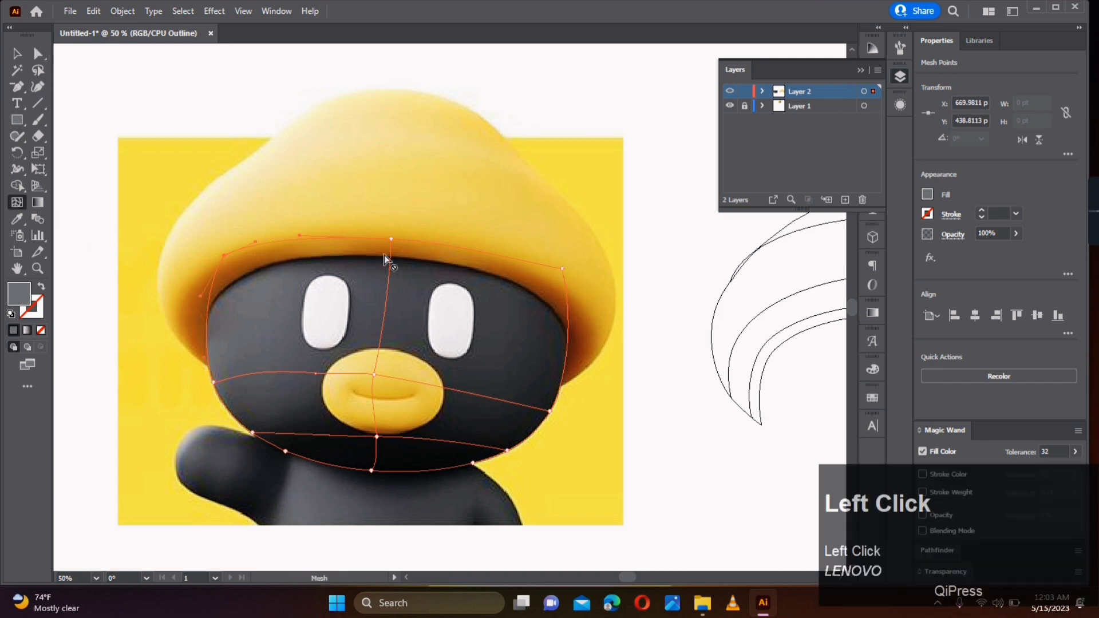
{"action": "left_click", "coordinate": [391, 284]}
{"action": "scroll", "coordinate": [438, 315], "scroll_direction": "up", "scroll_amount": 1}
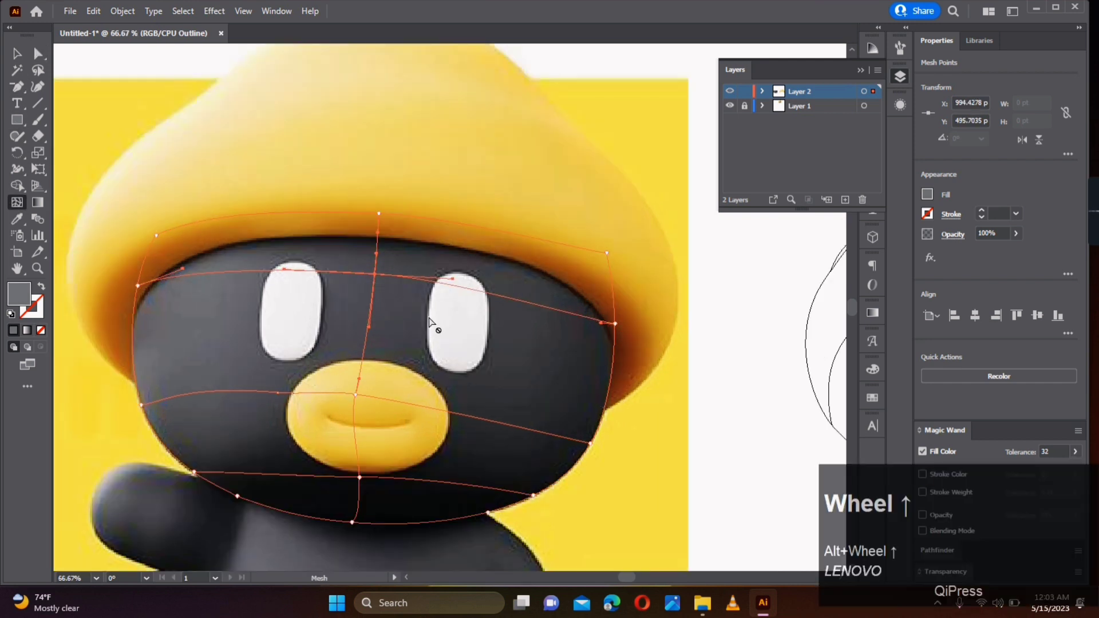
{"action": "key", "text": "a"}
{"action": "left_click", "coordinate": [375, 276]}
{"action": "left_click_drag", "start_coordinate": [374, 274], "coordinate": [374, 266]}
{"action": "key", "text": "i"}
{"action": "left_click", "coordinate": [387, 286]}
Step: Lower the eye-level mesh line's right end along the face's outline and bend the edge to follow it
{"action": "key", "text": "a"}
{"action": "mouse_move", "coordinate": [615, 324]}
{"action": "left_mouse_down"}
{"action": "mouse_move", "coordinate": [615, 368]}
{"action": "mouse_move", "coordinate": [598, 313]}
{"action": "left_mouse_up"}
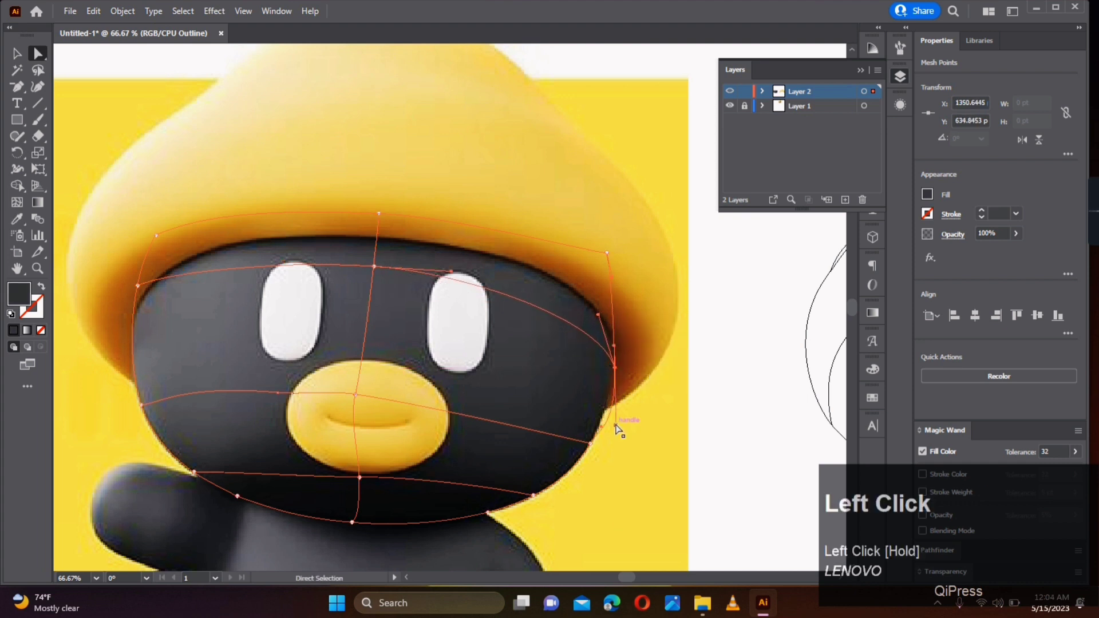
{"action": "left_click_drag", "start_coordinate": [615, 367], "coordinate": [600, 357]}
{"action": "scroll", "coordinate": [617, 370], "scroll_direction": "up", "scroll_amount": 3}
{"action": "left_click", "coordinate": [631, 397]}
{"action": "scroll", "coordinate": [630, 397], "scroll_direction": "down", "scroll_amount": 3}
{"action": "left_click_drag", "start_coordinate": [419, 405], "coordinate": [568, 446]}
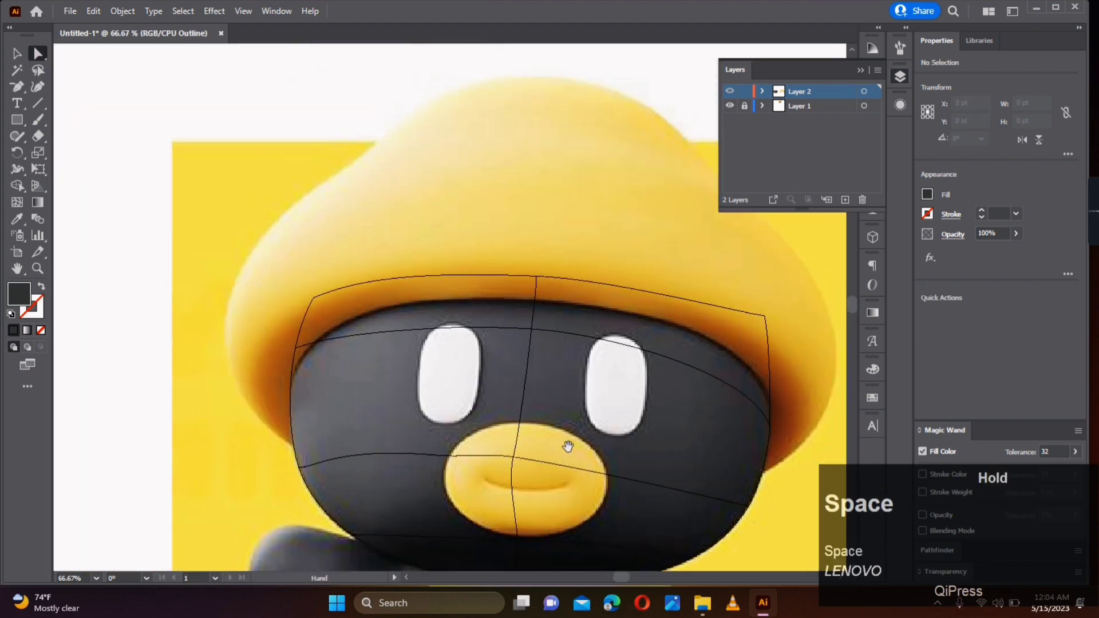
Step: Lower the eye-level mesh line's left end along the face's edge and adjust the edge handles to fit the outline
{"action": "left_click_drag", "start_coordinate": [295, 348], "coordinate": [290, 399]}
{"action": "scroll", "coordinate": [290, 394], "scroll_direction": "up", "scroll_amount": 2}
{"action": "left_click_drag", "start_coordinate": [299, 369], "coordinate": [289, 337]}
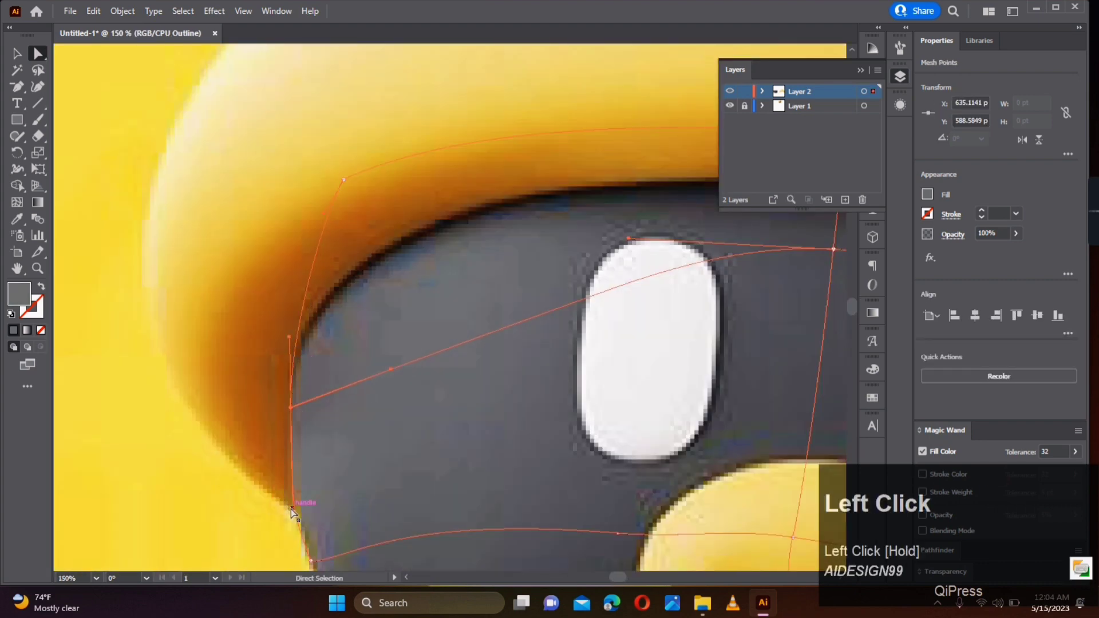
{"action": "left_click_drag", "start_coordinate": [291, 508], "coordinate": [291, 467]}
{"action": "left_click", "coordinate": [410, 411]}
{"action": "scroll", "coordinate": [410, 411], "scroll_direction": "down", "scroll_amount": 2}
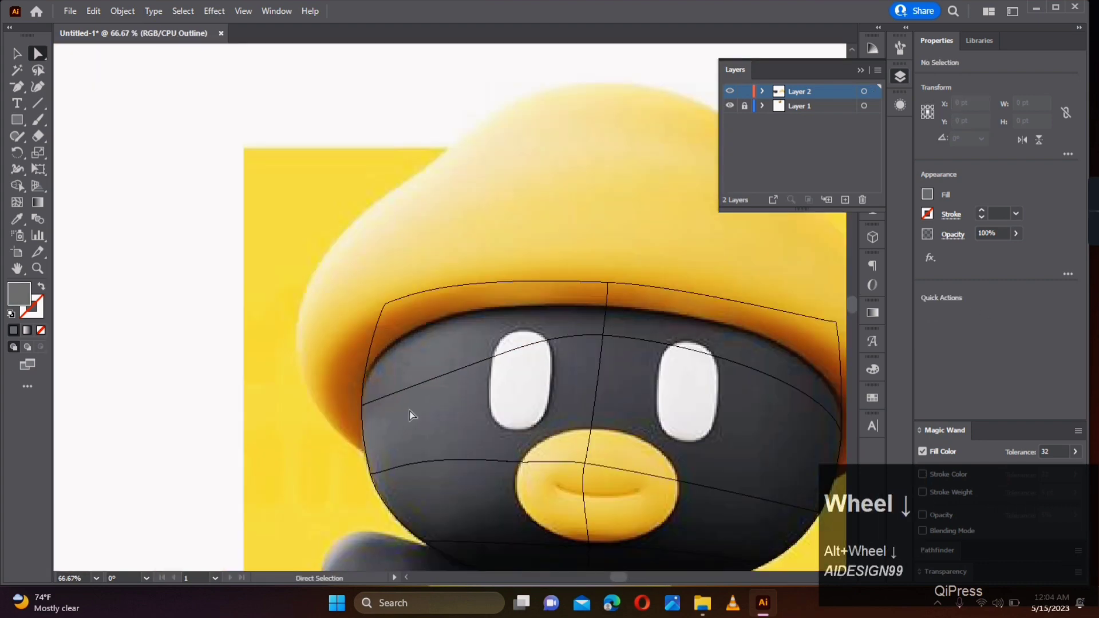
Step: Nudge the face mesh's upper left corner inward and arch the left half of the eye-level mesh line
{"action": "left_click_drag", "start_coordinate": [385, 303], "coordinate": [390, 303]}
{"action": "left_click", "coordinate": [362, 406]}
{"action": "left_click_drag", "start_coordinate": [380, 399], "coordinate": [382, 363]}
{"action": "left_click_drag", "start_coordinate": [518, 330], "coordinate": [508, 326]}
{"action": "scroll", "coordinate": [641, 376], "scroll_direction": "down", "scroll_amount": 2}
{"action": "left_click", "coordinate": [504, 292]}
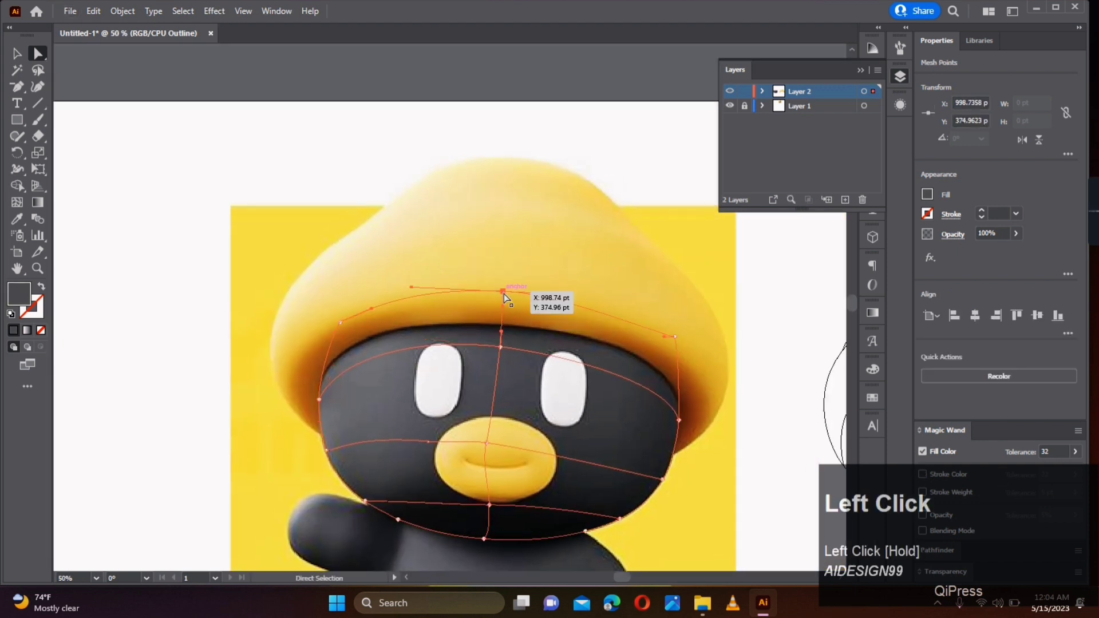
Step: Add two close horizontal mesh lines along the hat brim and lower the second line's middle point slightly
{"action": "key", "text": "u"}
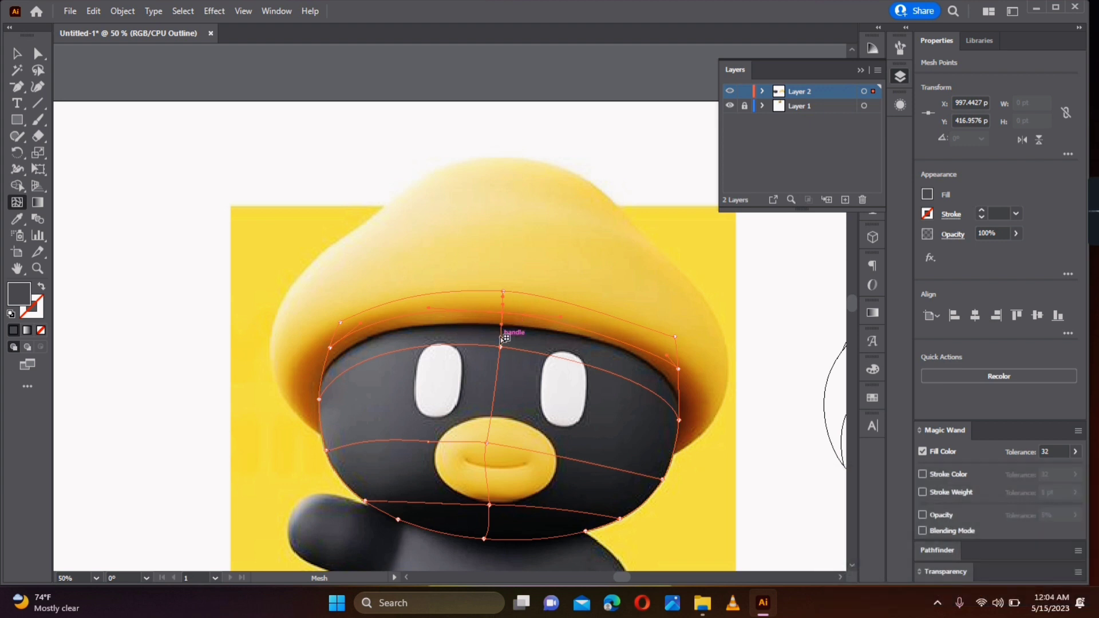
{"action": "left_click", "coordinate": [506, 330]}
{"action": "scroll", "coordinate": [507, 330], "scroll_direction": "up", "scroll_amount": 2}
{"action": "left_click", "coordinate": [347, 284]}
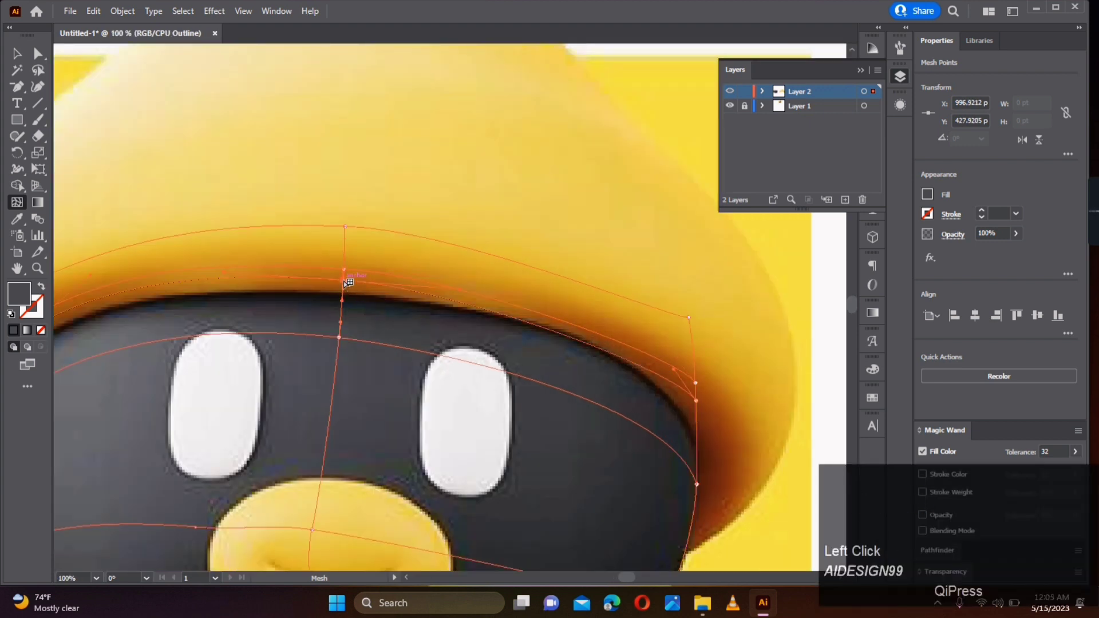
{"action": "left_click_drag", "start_coordinate": [347, 283], "coordinate": [349, 289]}
Step: Bend both ends of the lower brim mesh line to follow the face's upper edge under the hat
{"action": "key", "text": "a"}
{"action": "left_click", "coordinate": [696, 401]}
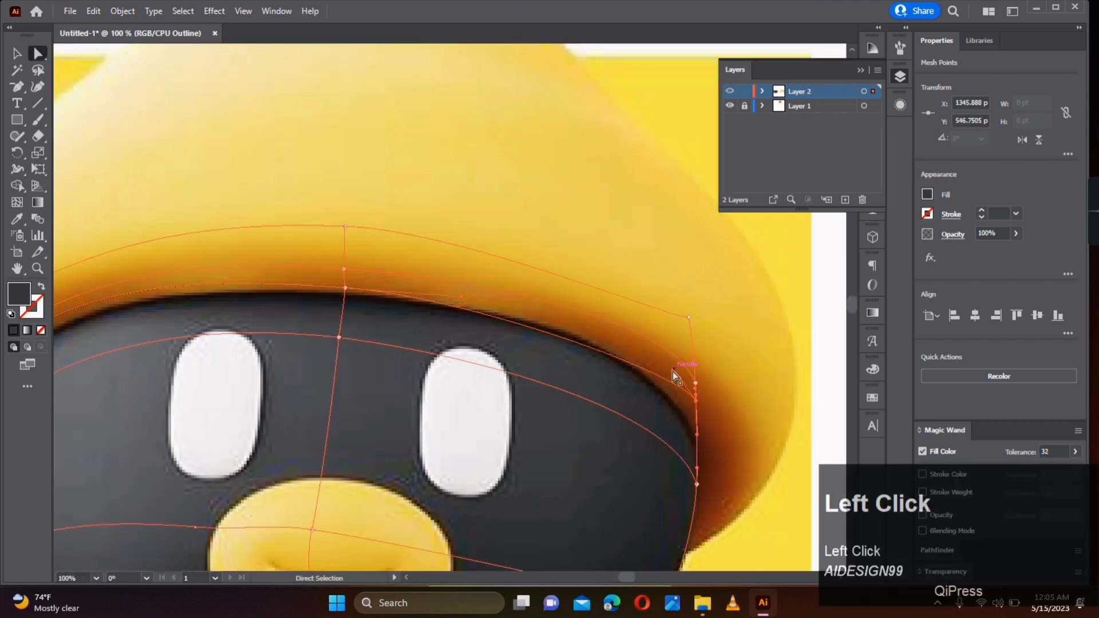
{"action": "left_click_drag", "start_coordinate": [673, 370], "coordinate": [657, 337]}
{"action": "key", "text": "space"}
{"action": "left_click_drag", "start_coordinate": [495, 354], "coordinate": [709, 384]}
{"action": "left_click_drag", "start_coordinate": [210, 380], "coordinate": [204, 396]}
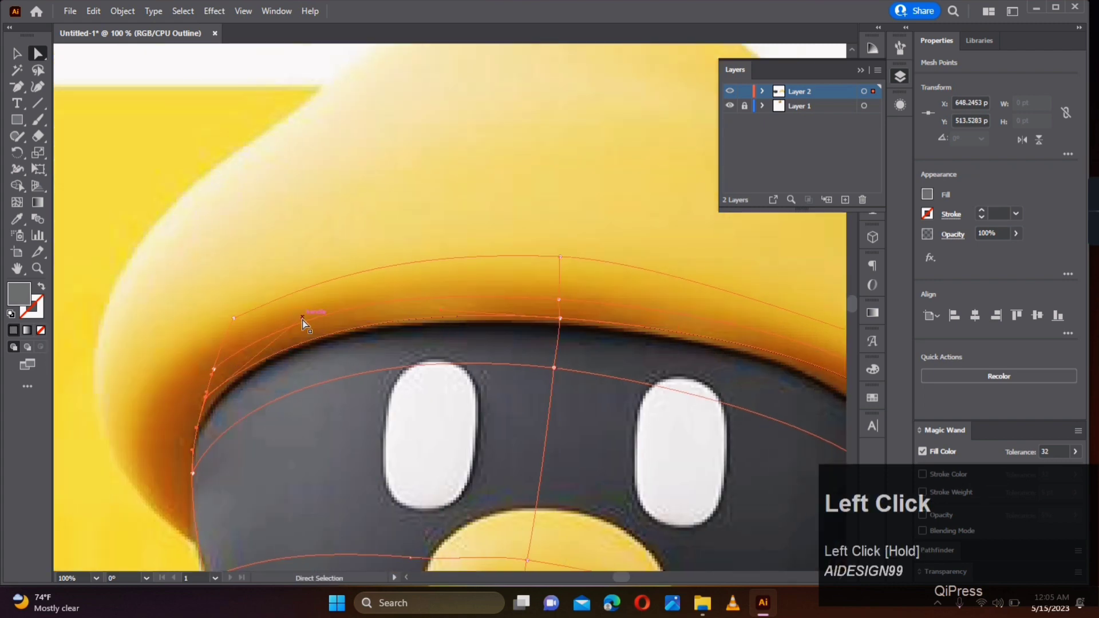
{"action": "left_click_drag", "start_coordinate": [302, 321], "coordinate": [334, 313]}
{"action": "scroll", "coordinate": [334, 313], "scroll_direction": "down", "scroll_amount": 2}
Step: Colour the face mesh's upper right and top middle points with near-black sampled beneath the hat brim
{"action": "left_click_drag", "start_coordinate": [657, 300], "coordinate": [601, 382]}
{"action": "scroll", "coordinate": [524, 341], "scroll_direction": "up", "scroll_amount": 1}
{"action": "scroll", "coordinate": [523, 345], "scroll_direction": "up", "scroll_amount": 1}
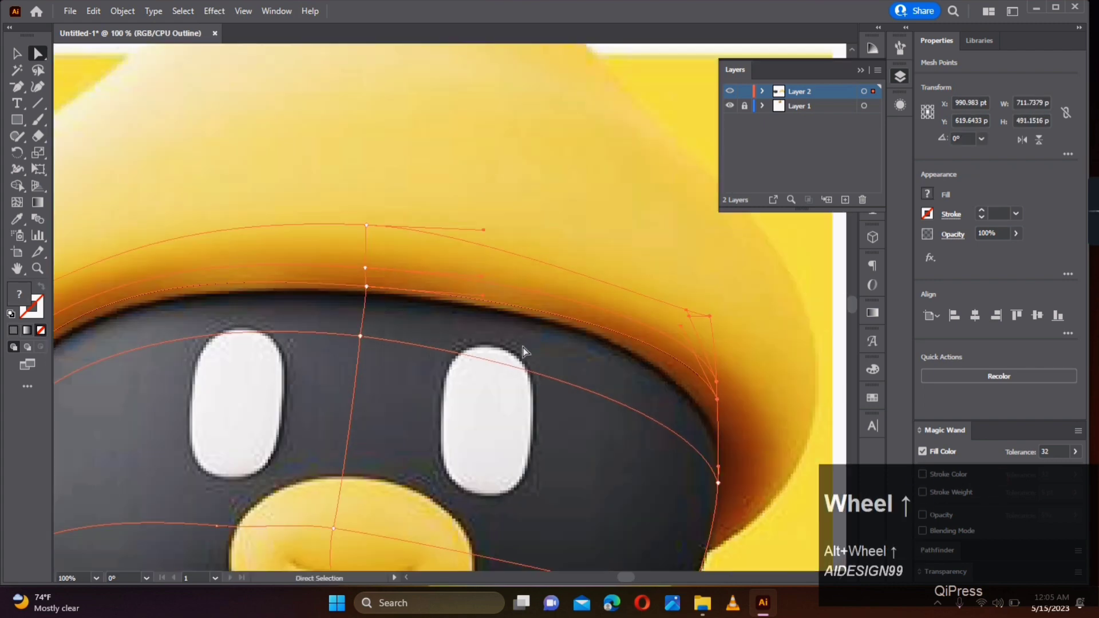
{"action": "key", "text": "i"}
{"action": "left_click", "coordinate": [380, 296]}
{"action": "key", "text": "a"}
{"action": "left_click_drag", "start_coordinate": [345, 206], "coordinate": [391, 297]}
{"action": "key", "text": "i"}
{"action": "left_click", "coordinate": [391, 297]}
Step: Colour the face mesh's upper left points with a dark tone sampled from the reference under the brim
{"action": "key", "text": "a"}
{"action": "left_click_drag", "start_coordinate": [450, 339], "coordinate": [702, 326]}
{"action": "left_click_drag", "start_coordinate": [319, 256], "coordinate": [396, 358]}
{"action": "key", "text": "i"}
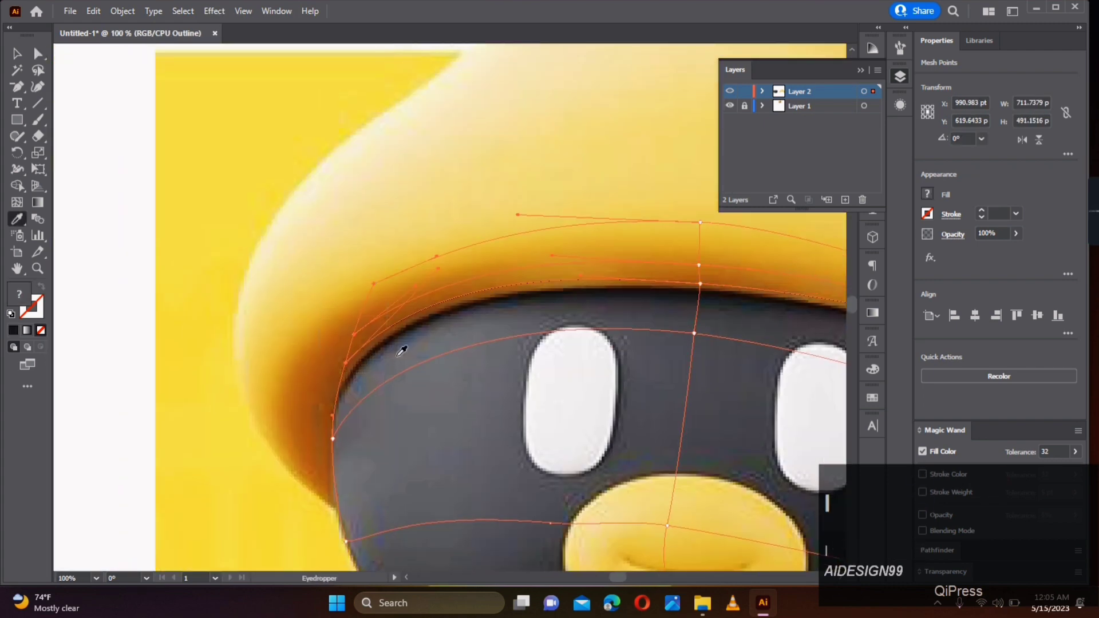
{"action": "left_click", "coordinate": [456, 309]}
{"action": "key", "text": "a"}
Step: Deselect the face mesh and switch Layer 2 from outline to preview display
{"action": "left_click", "coordinate": [18, 53]}
{"action": "left_click", "coordinate": [326, 168]}
{"action": "scroll", "coordinate": [326, 167], "scroll_direction": "down", "scroll_amount": 3}
{"action": "left_click", "coordinate": [728, 91], "text": "ctrl"}
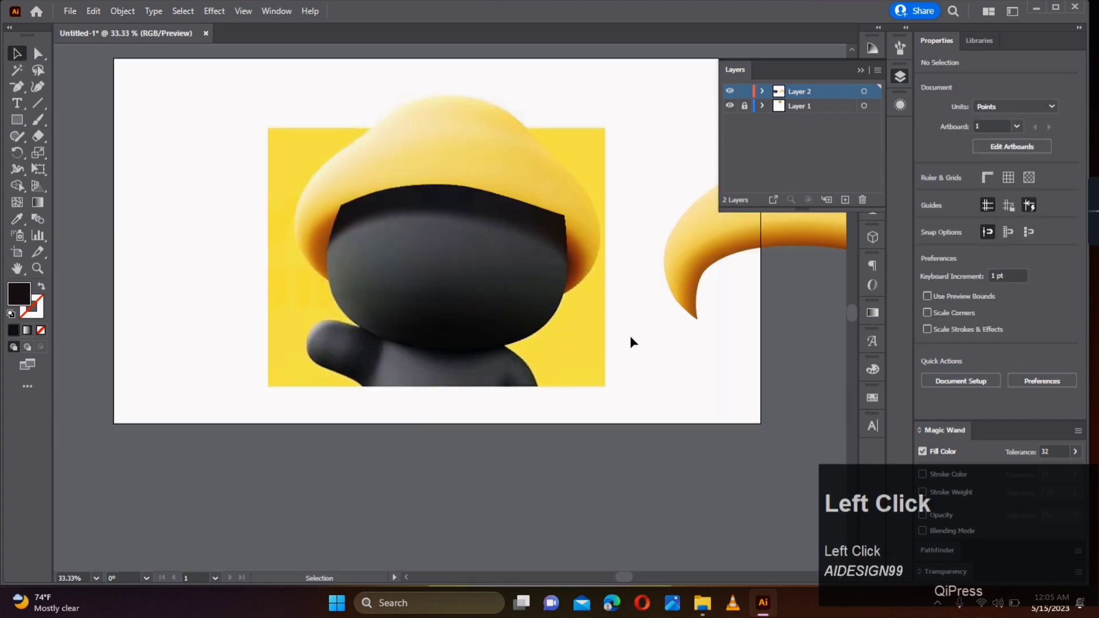
Step: Move the hat mesh onto the character's head and bring it to the front of the face mesh
{"action": "left_click_drag", "start_coordinate": [771, 223], "coordinate": [404, 191]}
{"action": "right_click", "coordinate": [437, 166]}
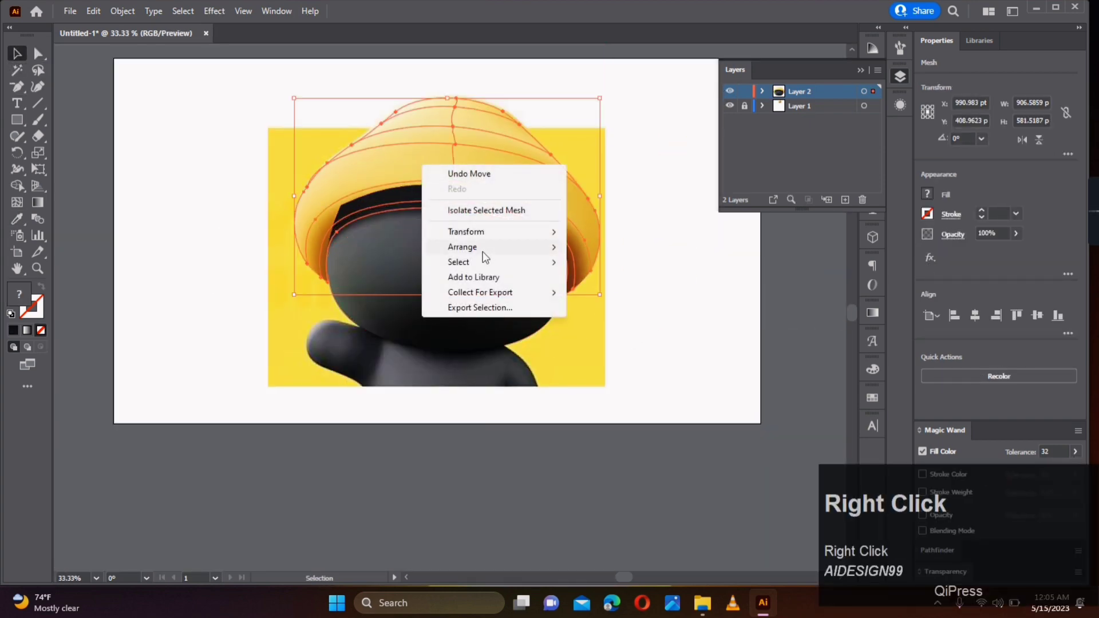
{"action": "left_click", "coordinate": [475, 246]}
{"action": "left_click", "coordinate": [641, 246]}
{"action": "left_click", "coordinate": [617, 264]}
{"action": "scroll", "coordinate": [518, 174], "scroll_direction": "up", "scroll_amount": 1}
{"action": "left_click", "coordinate": [516, 169]}
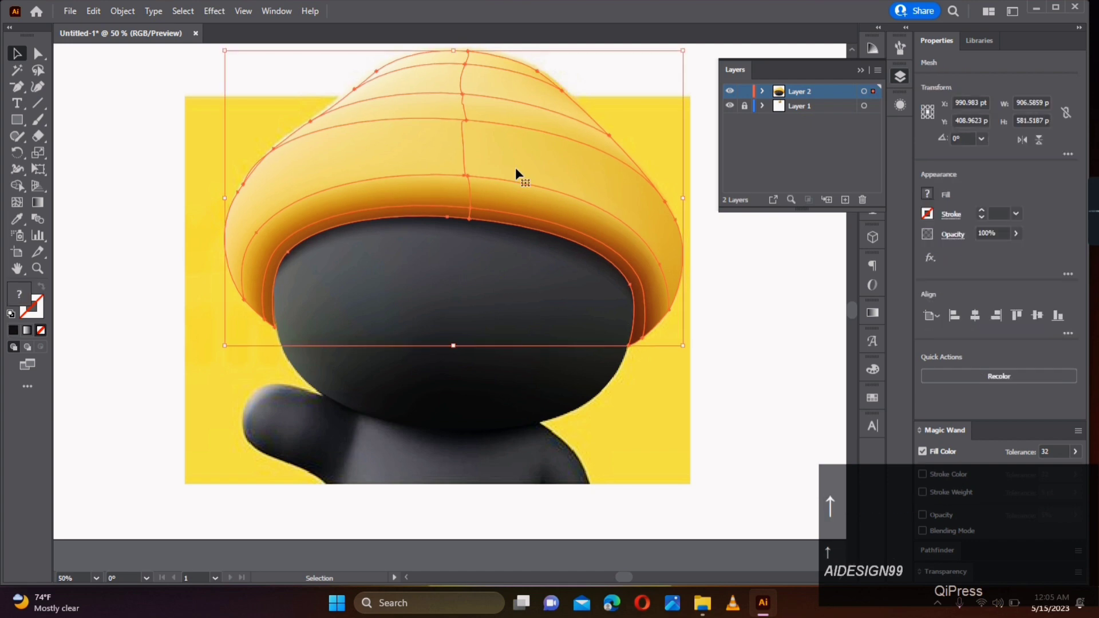
Step: Move the hat and face meshes together to the right of the reference image
{"action": "scroll", "coordinate": [544, 211], "scroll_direction": "down", "scroll_amount": 2}
{"action": "left_click_drag", "start_coordinate": [663, 156], "coordinate": [467, 277]}
{"action": "left_click_drag", "start_coordinate": [458, 257], "coordinate": [647, 237]}
{"action": "left_click", "coordinate": [685, 349]}
Step: Adjust the eye-level mesh line's left curve and pull the face's left edge outward to meet the hat
{"action": "scroll", "coordinate": [684, 349], "scroll_direction": "up", "scroll_amount": 2}
{"action": "left_click", "coordinate": [38, 54]}
{"action": "left_click", "coordinate": [647, 246]}
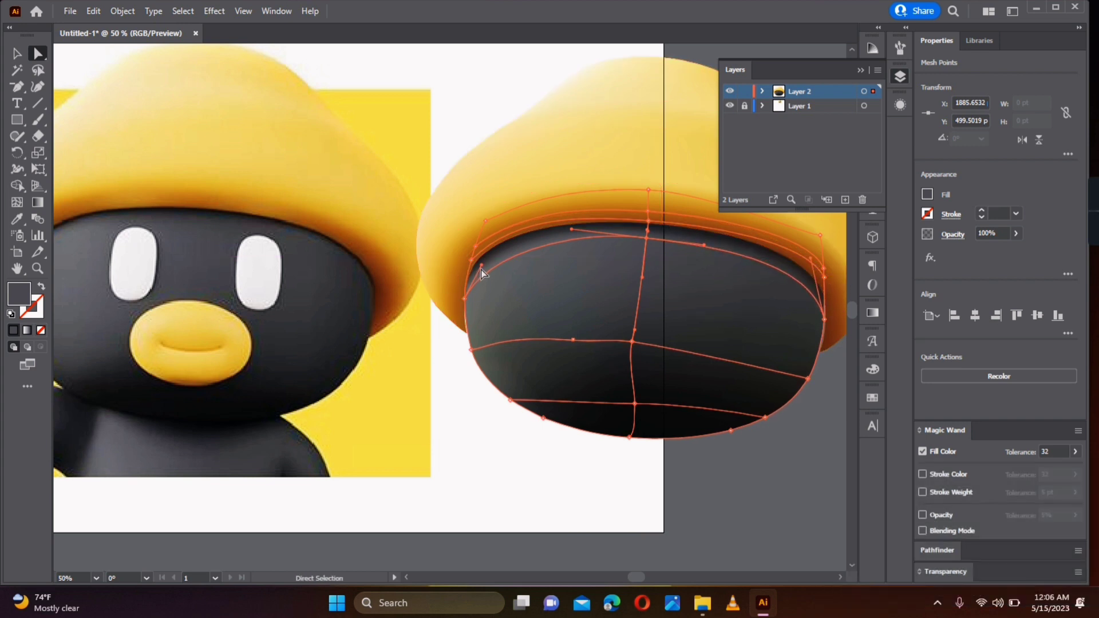
{"action": "left_click_drag", "start_coordinate": [481, 266], "coordinate": [476, 250]}
{"action": "left_click", "coordinate": [410, 436]}
{"action": "left_click_drag", "start_coordinate": [467, 417], "coordinate": [414, 446]}
{"action": "scroll", "coordinate": [415, 451], "scroll_direction": "up", "scroll_amount": 2}
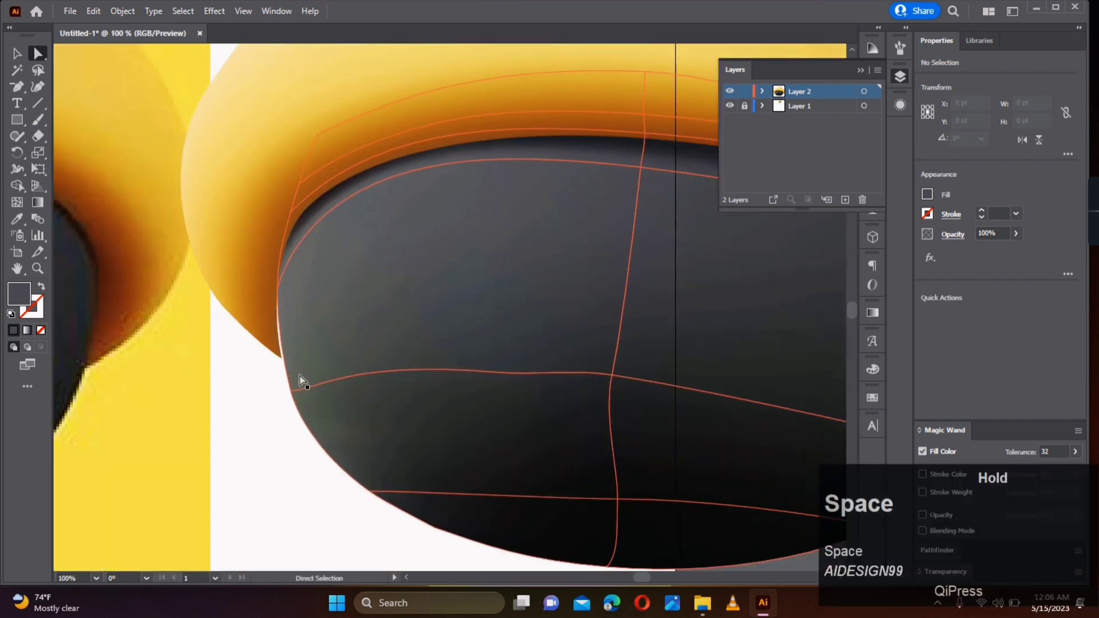
{"action": "left_click_drag", "start_coordinate": [288, 383], "coordinate": [272, 323]}
{"action": "left_click_drag", "start_coordinate": [277, 287], "coordinate": [275, 286]}
Step: Adjust the face mesh's right edge at the eye-level line so it meets the hat's inner edge
{"action": "scroll", "coordinate": [292, 372], "scroll_direction": "down", "scroll_amount": 3}
{"action": "left_click_drag", "start_coordinate": [286, 415], "coordinate": [319, 417]}
{"action": "scroll", "coordinate": [567, 375], "scroll_direction": "up", "scroll_amount": 3}
{"action": "left_click", "coordinate": [523, 423]}
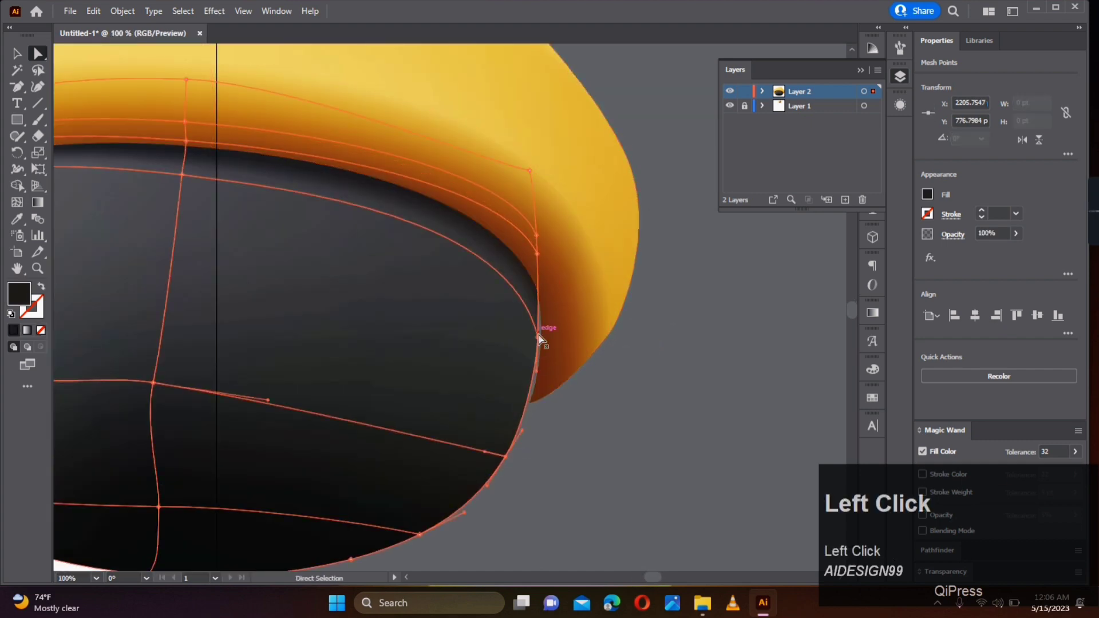
{"action": "left_click_drag", "start_coordinate": [538, 337], "coordinate": [692, 448]}
{"action": "scroll", "coordinate": [603, 446], "scroll_direction": "down", "scroll_amount": 3}
{"action": "left_click", "coordinate": [603, 447]}
{"action": "scroll", "coordinate": [604, 446], "scroll_direction": "up", "scroll_amount": 3}
{"action": "scroll", "coordinate": [439, 420], "scroll_direction": "down", "scroll_amount": 3}
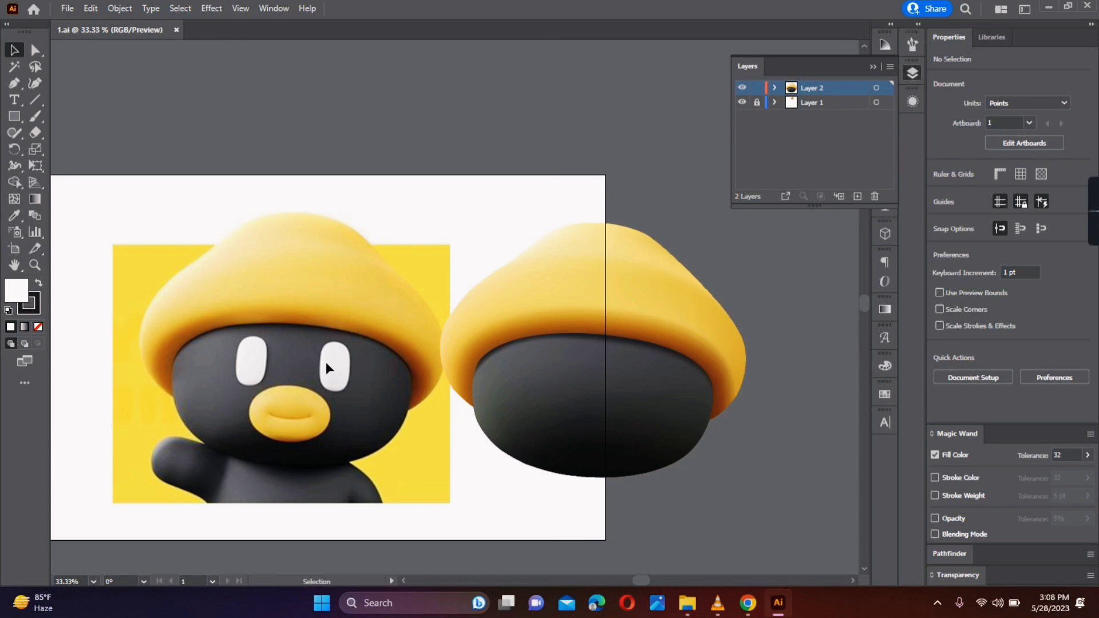
Step: Draw a white rectangle of about 84 × 149 pt over the reference's right eye and round its corners fully
{"action": "scroll", "coordinate": [328, 366], "scroll_direction": "up", "scroll_amount": 3}
{"action": "left_click_drag", "start_coordinate": [361, 388], "coordinate": [412, 389]}
{"action": "left_click", "coordinate": [14, 119]}
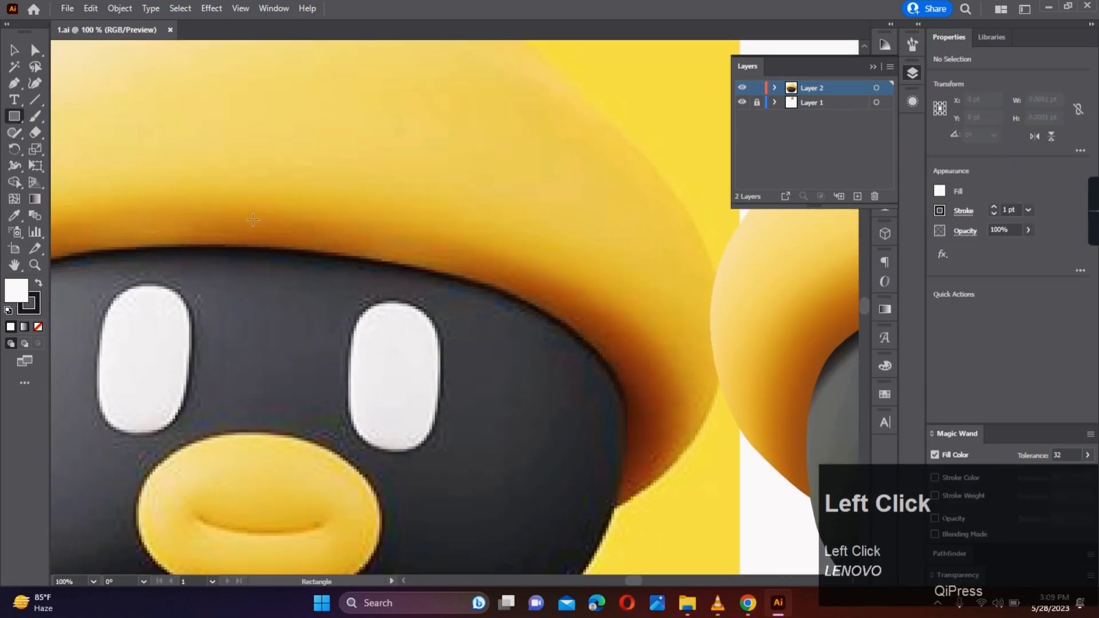
{"action": "mouse_move", "coordinate": [354, 300]}
{"action": "left_mouse_down"}
{"action": "mouse_move", "coordinate": [386, 407]}
{"action": "mouse_move", "coordinate": [438, 451]}
{"action": "left_mouse_up"}
{"action": "left_click", "coordinate": [35, 51]}
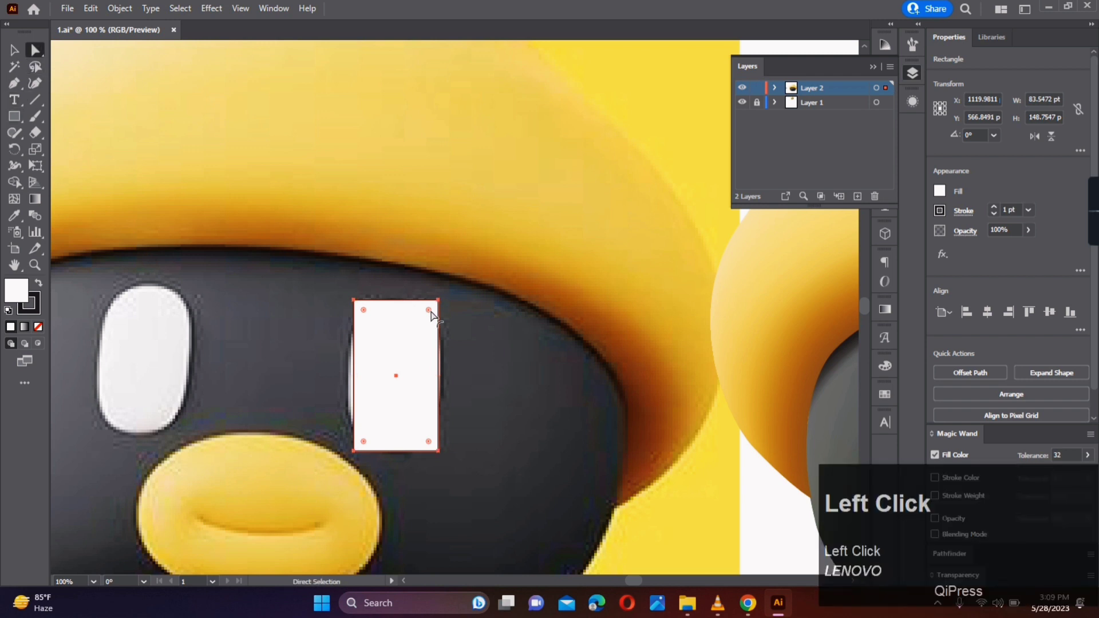
{"action": "left_click_drag", "start_coordinate": [430, 312], "coordinate": [400, 396]}
Step: Rotate the rounded eye shape about 2° clockwise and nudge it 2 pt left and 1 pt down
{"action": "left_click", "coordinate": [23, 50]}
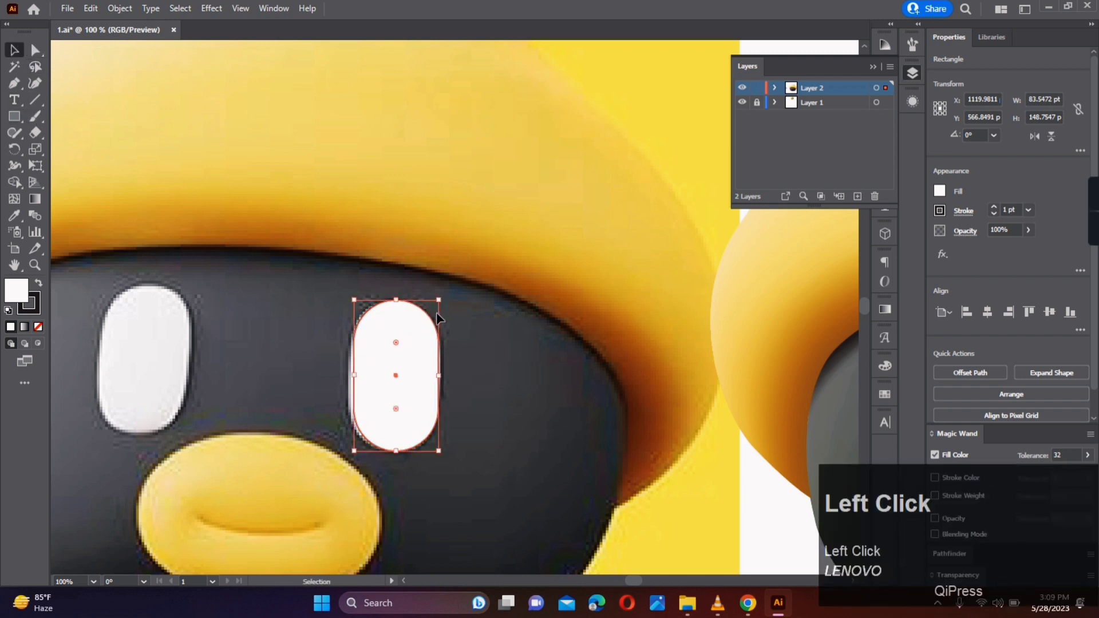
{"action": "left_click_drag", "start_coordinate": [444, 293], "coordinate": [448, 291]}
{"action": "left_click_drag", "start_coordinate": [418, 341], "coordinate": [415, 342]}
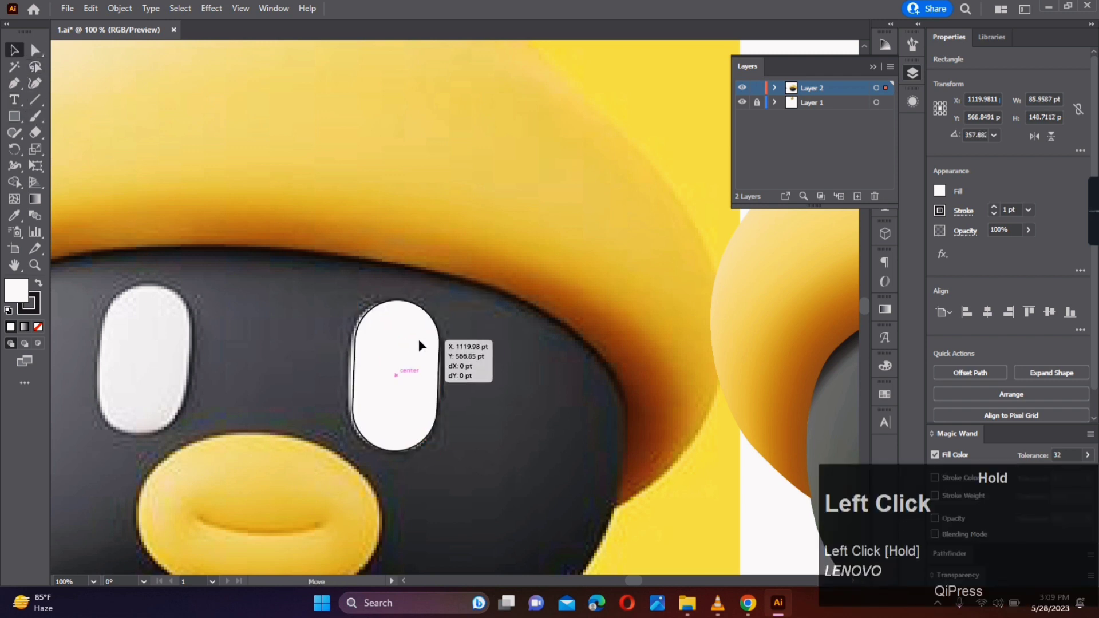
{"action": "key", "text": "Left"}
{"action": "key", "text": "Left"}
{"action": "key", "text": "Left"}
{"action": "key", "text": "Right"}
{"action": "key", "text": "Down"}
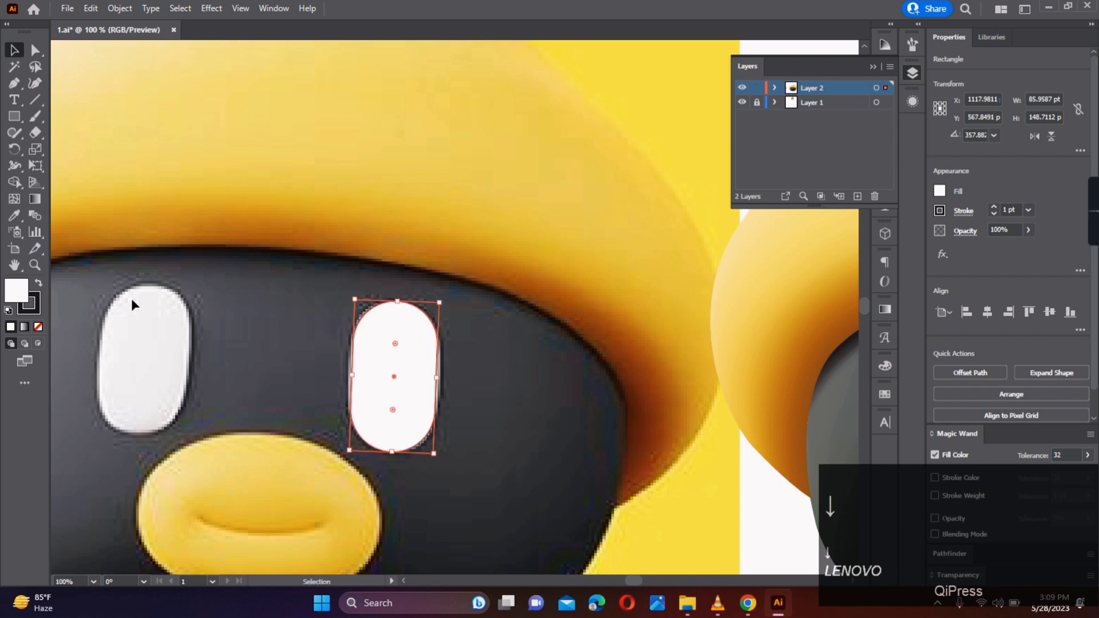
Step: Remove the eye shape's stroke and move the shape to the right of the reference eye
{"action": "left_click", "coordinate": [38, 326]}
{"action": "mouse_move", "coordinate": [400, 359]}
{"action": "left_mouse_down"}
{"action": "mouse_move", "coordinate": [498, 360]}
{"action": "mouse_move", "coordinate": [522, 373]}
{"action": "left_mouse_up"}
Step: Apply a 3D Extrude to the eye shape and reduce its depth to 0.5 in
{"action": "left_click", "coordinate": [886, 233]}
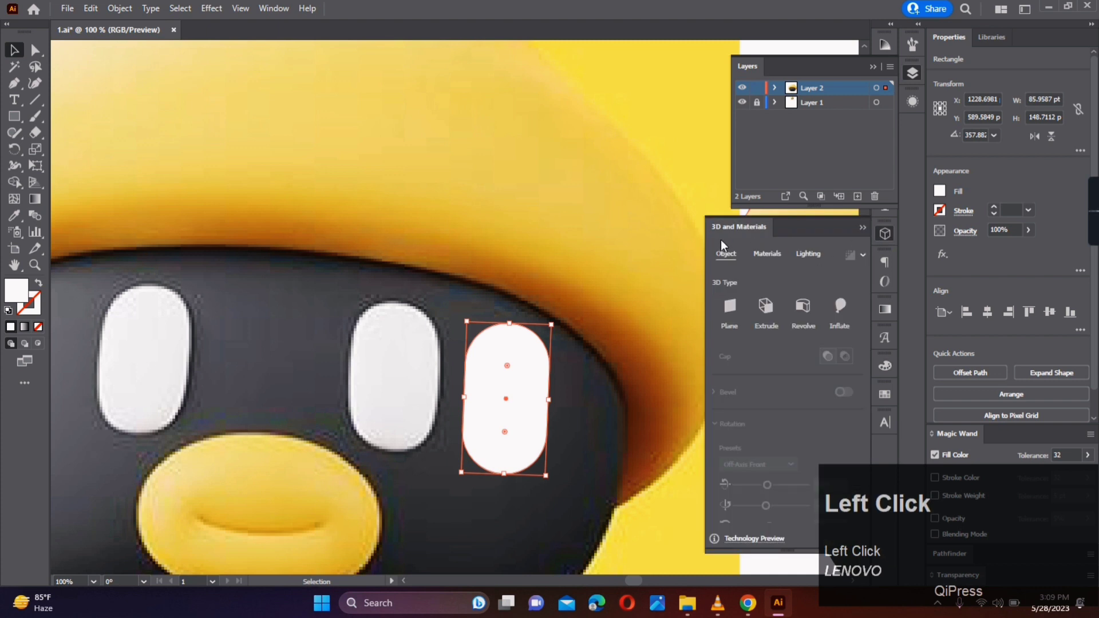
{"action": "left_click", "coordinate": [211, 8]}
{"action": "mouse_move", "coordinate": [258, 87]}
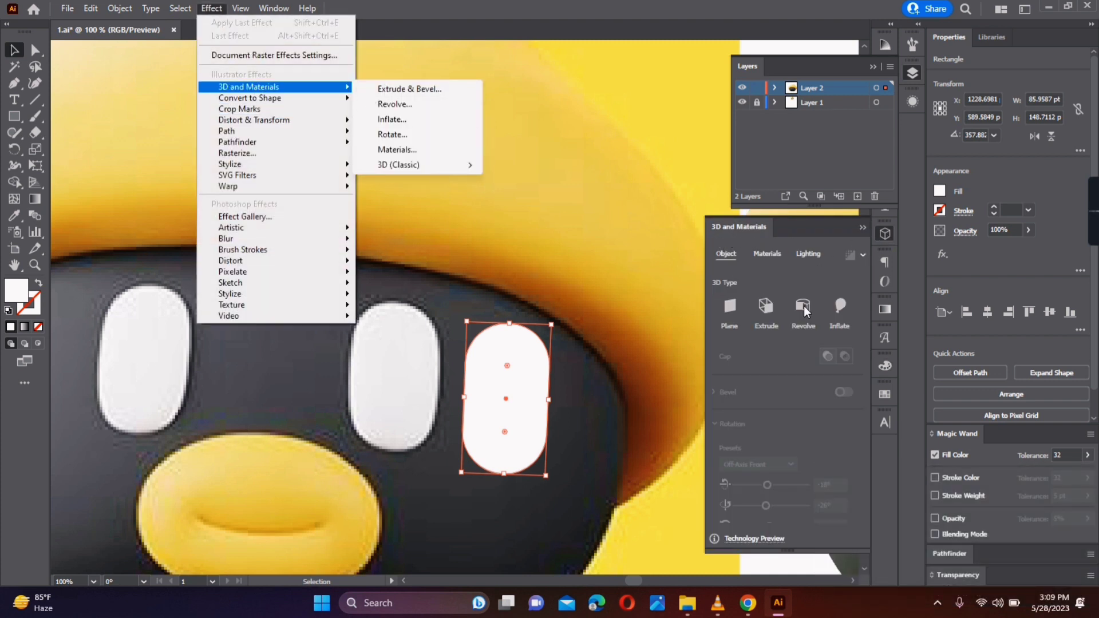
{"action": "left_click", "coordinate": [768, 307]}
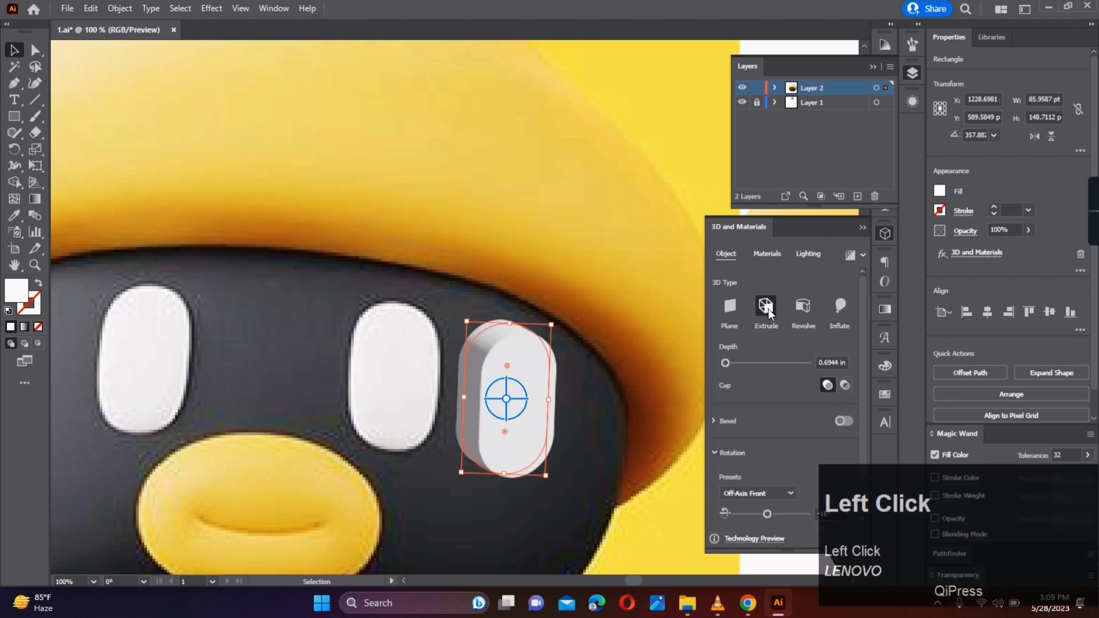
{"action": "left_click", "coordinate": [842, 361]}
{"action": "key", "text": "Down"}
{"action": "key", "text": "Down"}
{"action": "key", "text": "Down"}
{"action": "key", "text": "Down"}
{"action": "key", "text": "Down"}
{"action": "key", "text": "Down"}
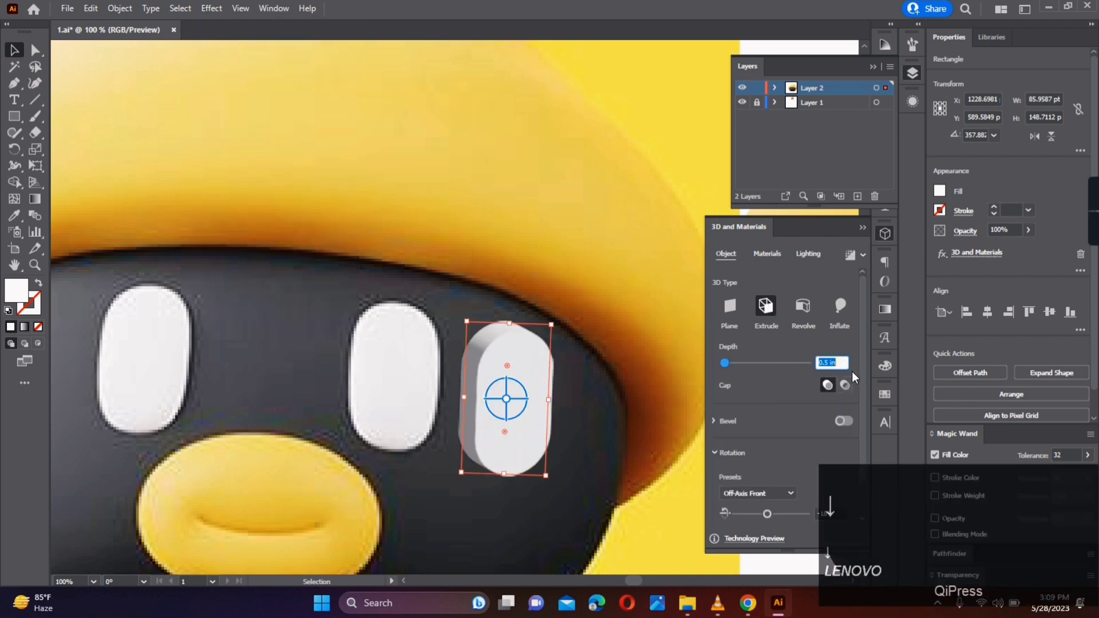
Step: Set the eye shape's extrusion depth to 0.125 in and its X-axis rotation to -18°
{"action": "key", "text": "Up"}
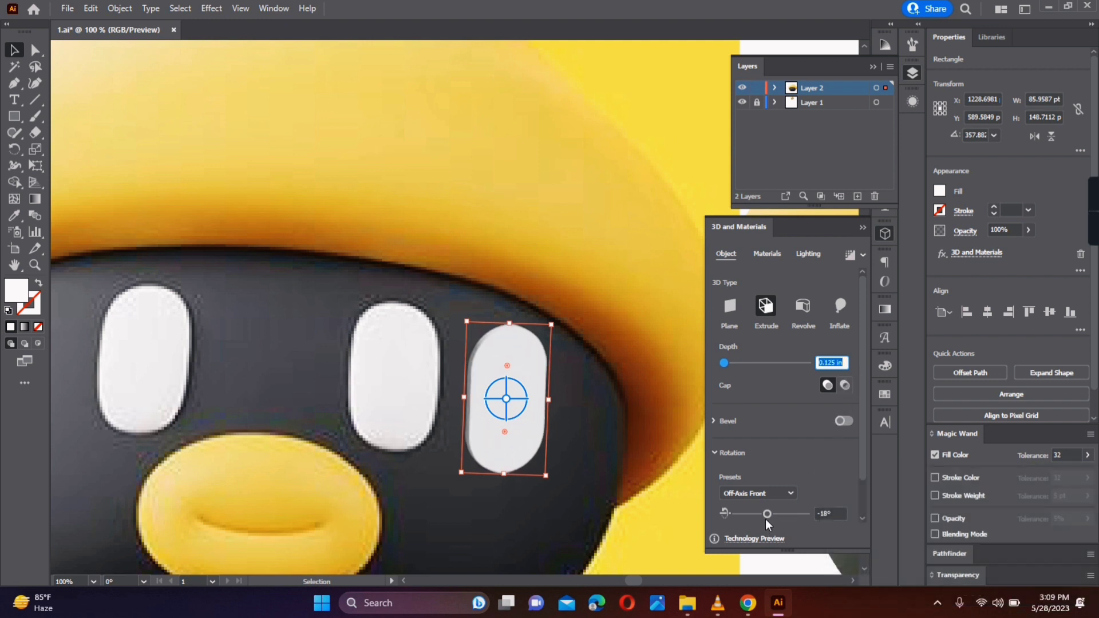
{"action": "left_click", "coordinate": [837, 512]}
{"action": "left_click_drag", "start_coordinate": [749, 241], "coordinate": [640, 153]}
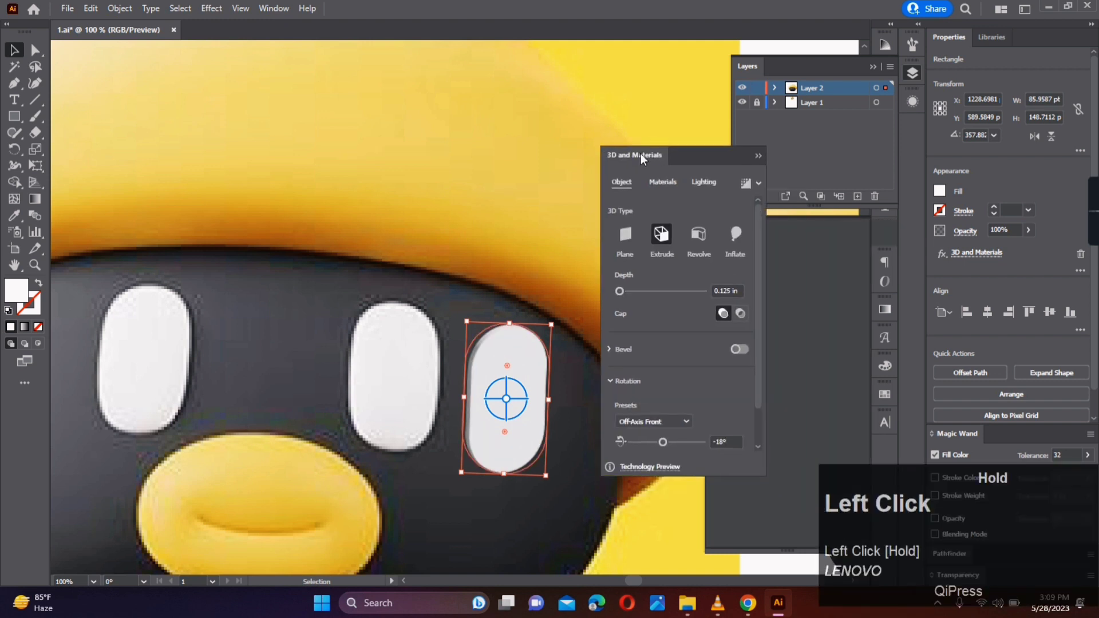
{"action": "scroll", "coordinate": [675, 391], "scroll_direction": "down", "scroll_amount": 2}
{"action": "key", "text": "Up"}
{"action": "key", "text": "Up"}
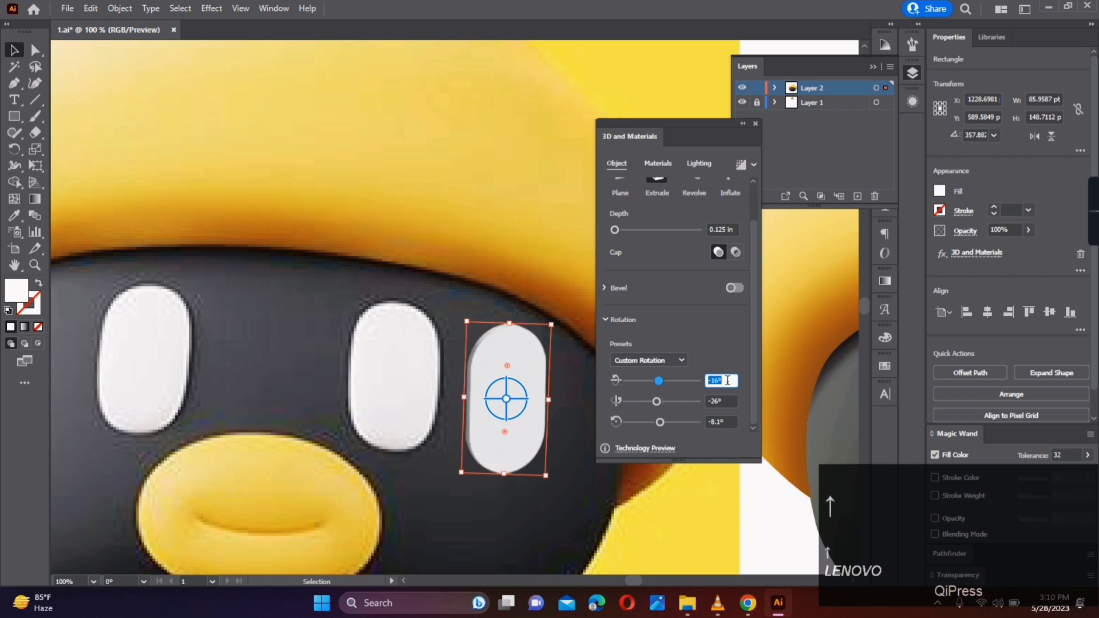
{"action": "key", "text": "Down"}
Step: Set the extruded eye's Y-axis rotation to -18° and its Z-axis rotation to about -7°
{"action": "left_click", "coordinate": [727, 401]}
{"action": "key", "text": "Up"}
{"action": "key", "text": "Up"}
{"action": "key", "text": "Up"}
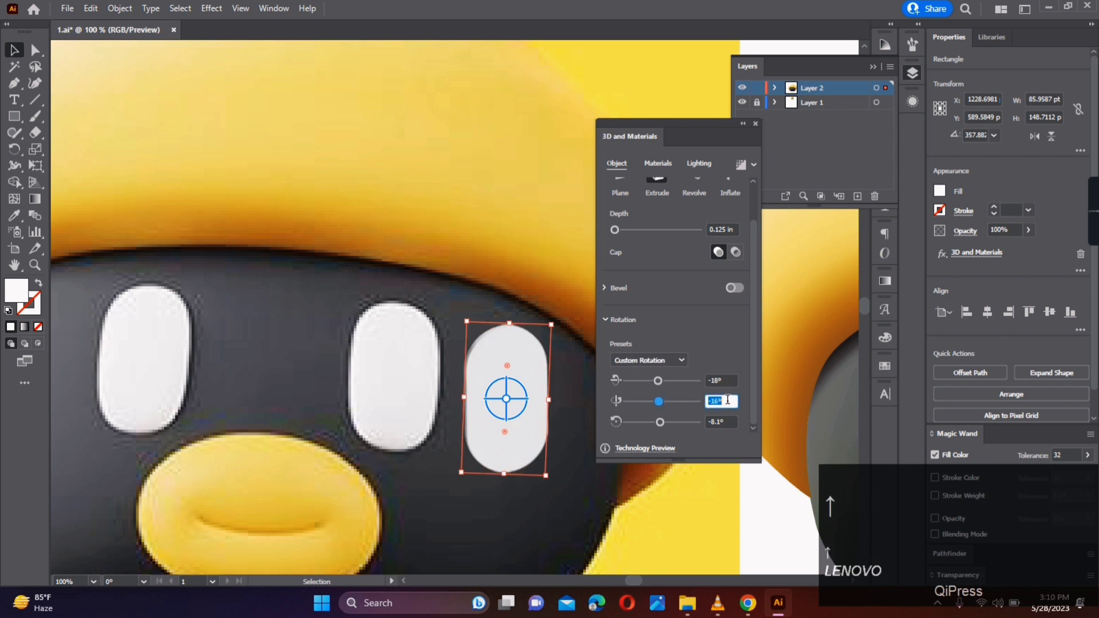
{"action": "left_click", "coordinate": [727, 422]}
{"action": "key", "text": "Up"}
{"action": "key", "text": "Up"}
{"action": "key", "text": "Up"}
{"action": "key", "text": "Up"}
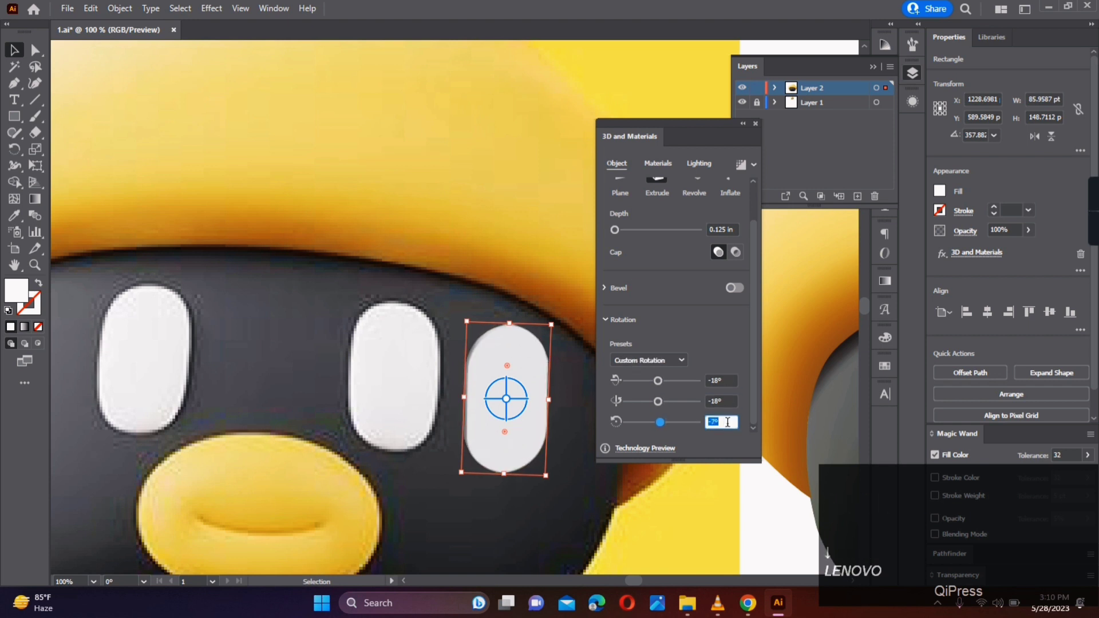
Step: Expand the extruded eye's bevel settings and set its X-axis rotation to -12°
{"action": "left_click", "coordinate": [604, 287]}
{"action": "scroll", "coordinate": [675, 344], "scroll_direction": "down", "scroll_amount": 5}
{"action": "left_click", "coordinate": [727, 380]}
{"action": "key", "text": "Up"}
{"action": "key", "text": "Up"}
{"action": "key", "text": "Up"}
{"action": "key", "text": "Up"}
{"action": "key", "text": "Up"}
{"action": "key", "text": "Up"}
Step: Set the extruded eye's Y-axis rotation to -13° and its Z-axis rotation to -2°
{"action": "left_click", "coordinate": [728, 400]}
{"action": "key", "text": "Up"}
{"action": "key", "text": "Up"}
{"action": "key", "text": "Up"}
{"action": "key", "text": "Up"}
{"action": "key", "text": "Up"}
{"action": "key", "text": "Up"}
{"action": "key", "text": "Down"}
{"action": "left_click", "coordinate": [727, 423]}
{"action": "key", "text": "Up"}
{"action": "key", "text": "Up"}
{"action": "key", "text": "Up"}
{"action": "key", "text": "Up"}
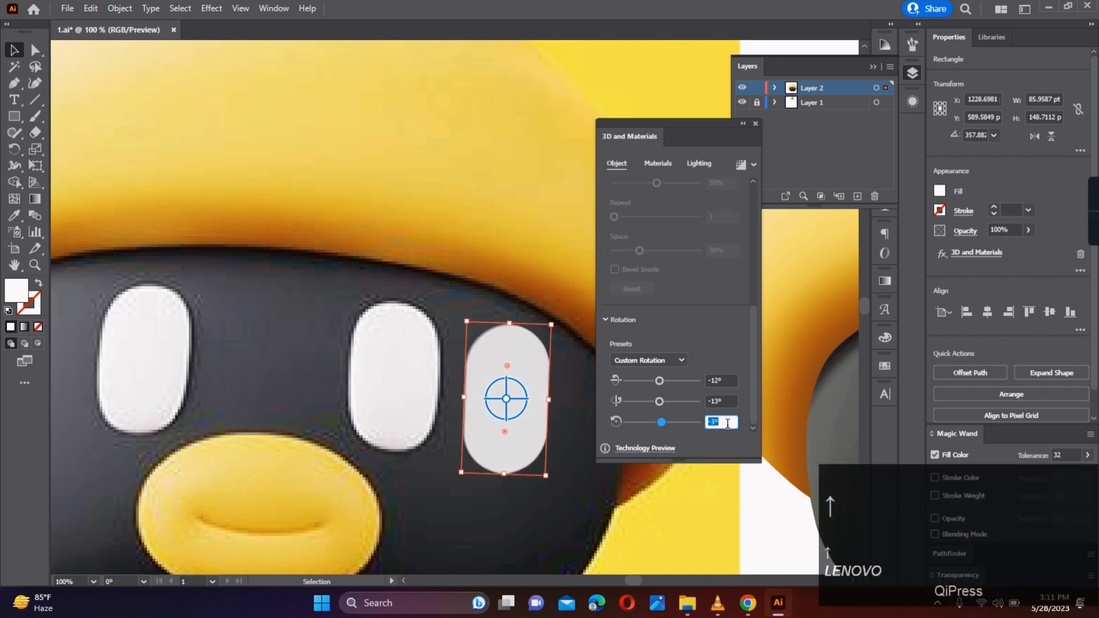
Step: Place extruded eyes over both reference eyes and rotate the left one in 3D to about 2.7°, 16.6° and -0.5°
{"action": "left_click_drag", "start_coordinate": [510, 395], "coordinate": [147, 361]}
{"action": "left_click", "coordinate": [501, 393]}
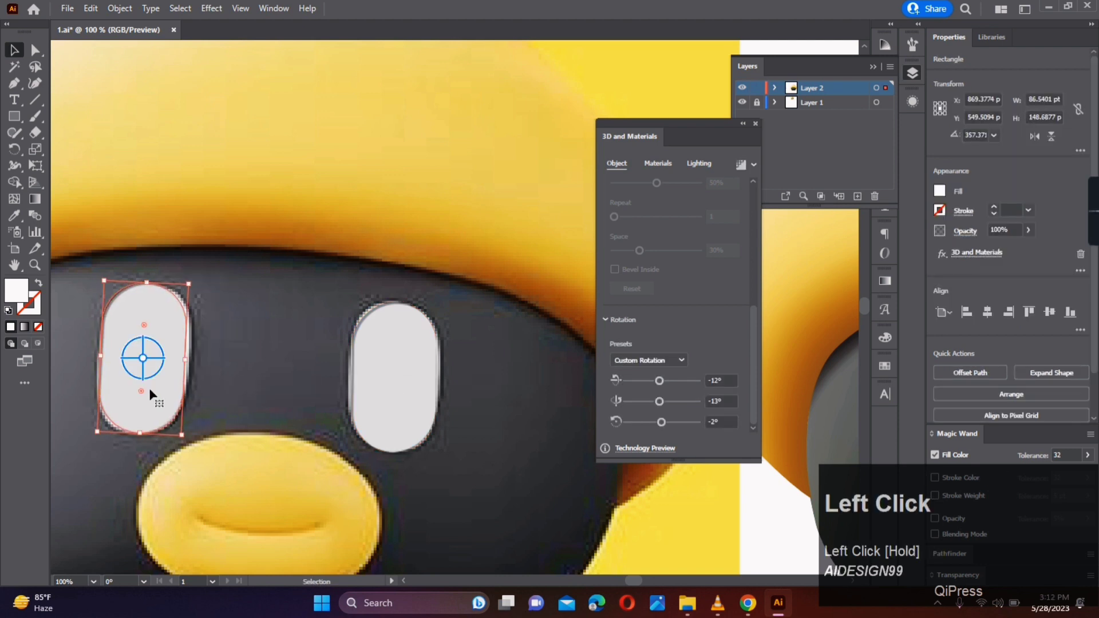
{"action": "left_click", "coordinate": [659, 403]}
{"action": "scroll", "coordinate": [669, 268], "scroll_direction": "up", "scroll_amount": 5}
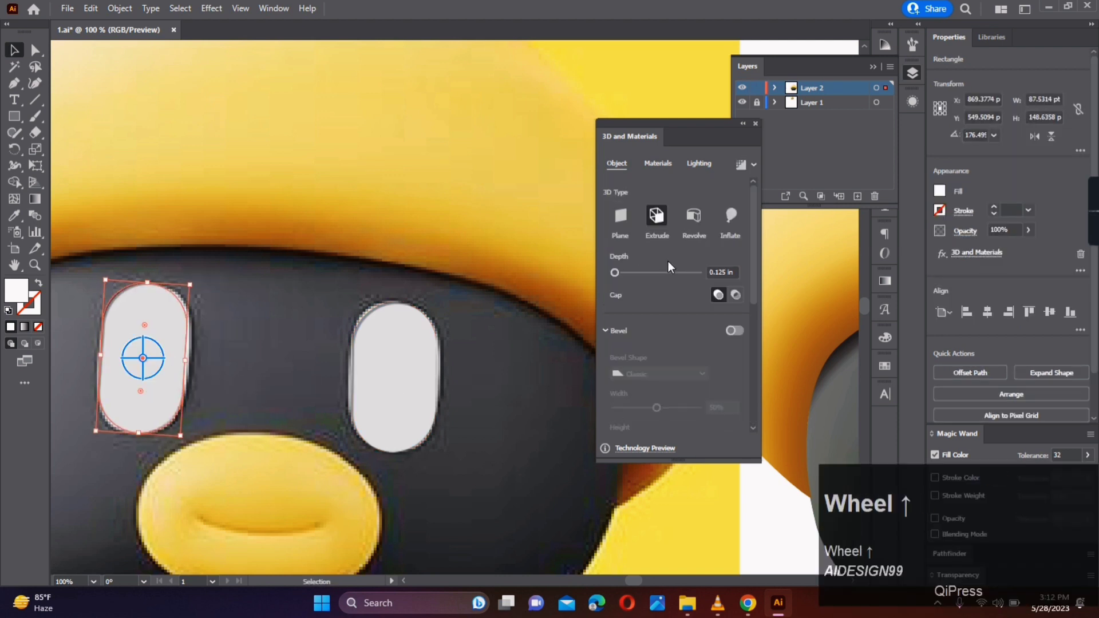
{"action": "scroll", "coordinate": [717, 381], "scroll_direction": "down", "scroll_amount": 5}
{"action": "left_click", "coordinate": [722, 381]}
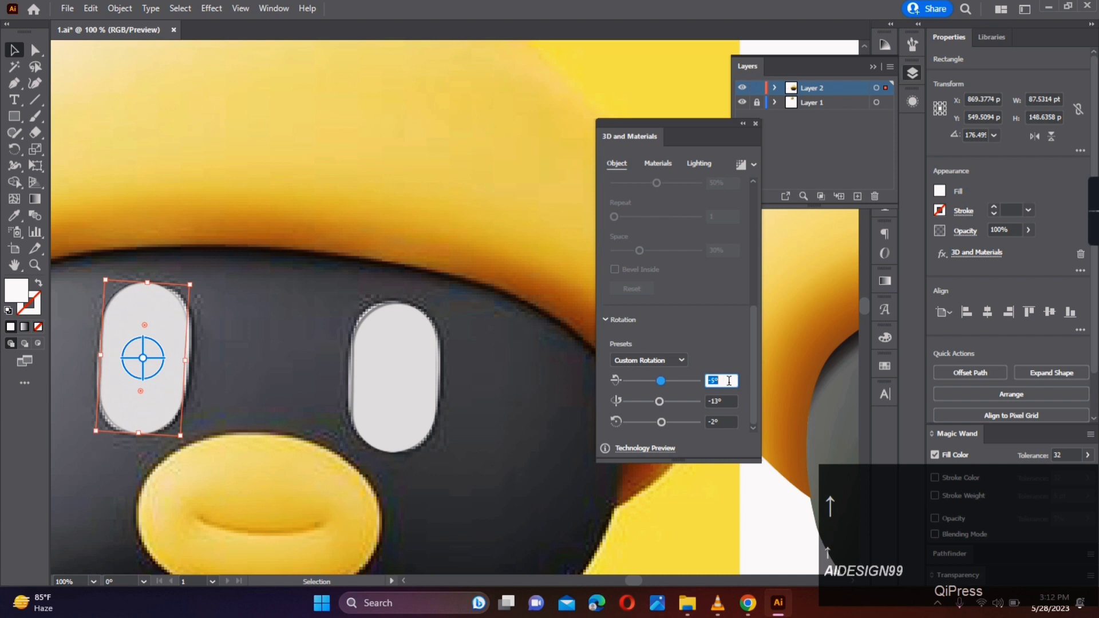
{"action": "left_click_drag", "start_coordinate": [143, 358], "coordinate": [136, 363]}
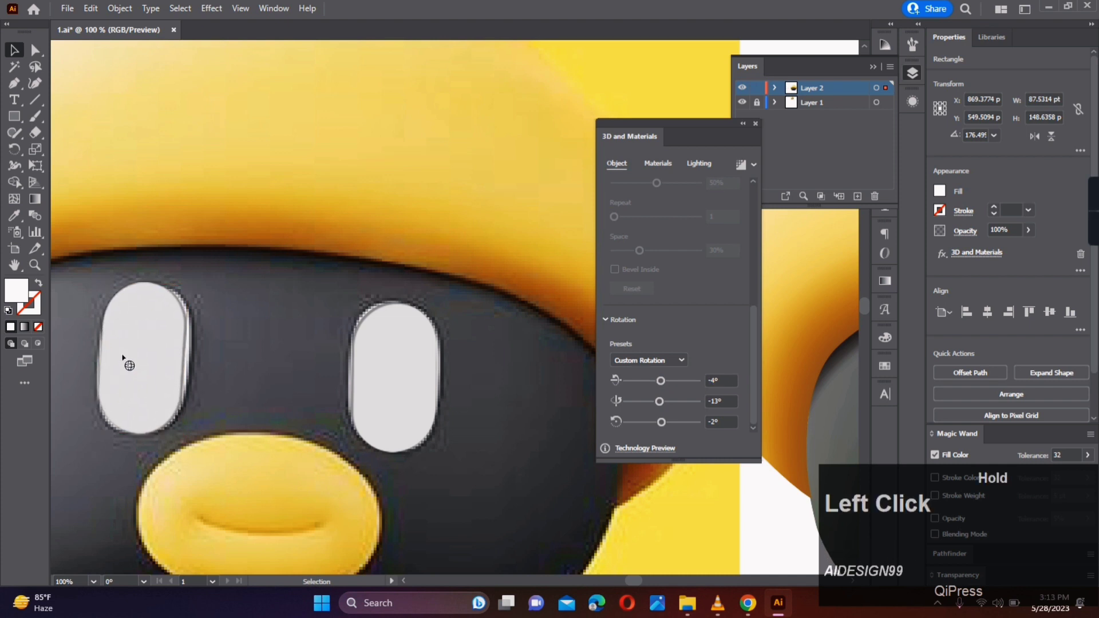
{"action": "left_click_drag", "start_coordinate": [123, 357], "coordinate": [138, 359]}
Step: Start a Multiply drop shadow on the left eye with 33% opacity, 2 pt X and Y offsets and 2 pt blur
{"action": "left_click", "coordinate": [211, 8]}
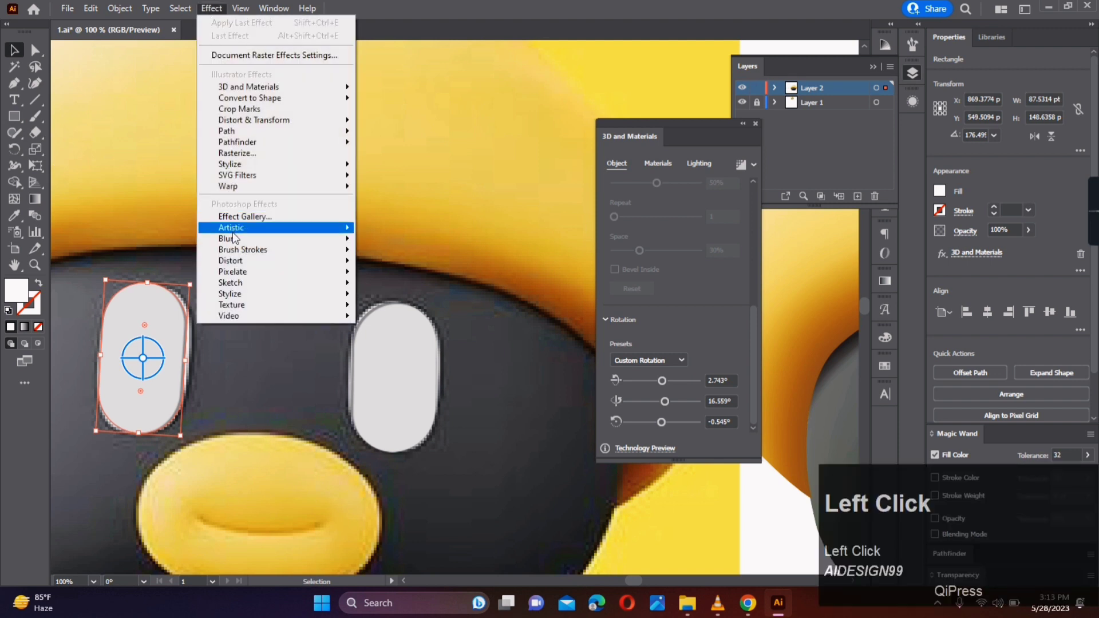
{"action": "mouse_move", "coordinate": [252, 165]}
{"action": "left_click", "coordinate": [381, 168]}
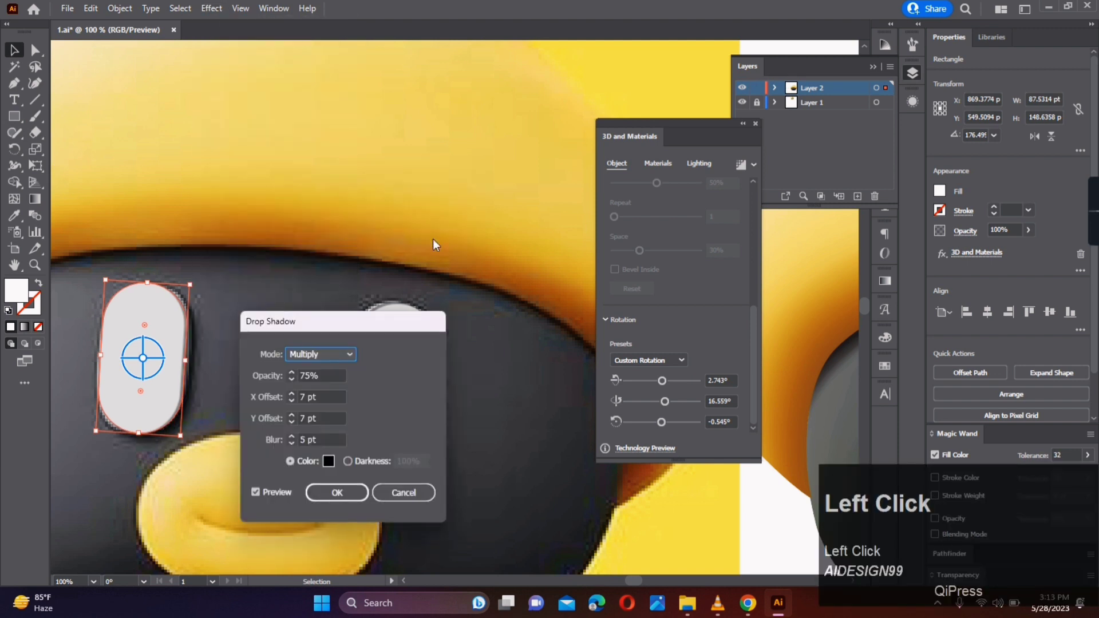
{"action": "type", "text": "33"}
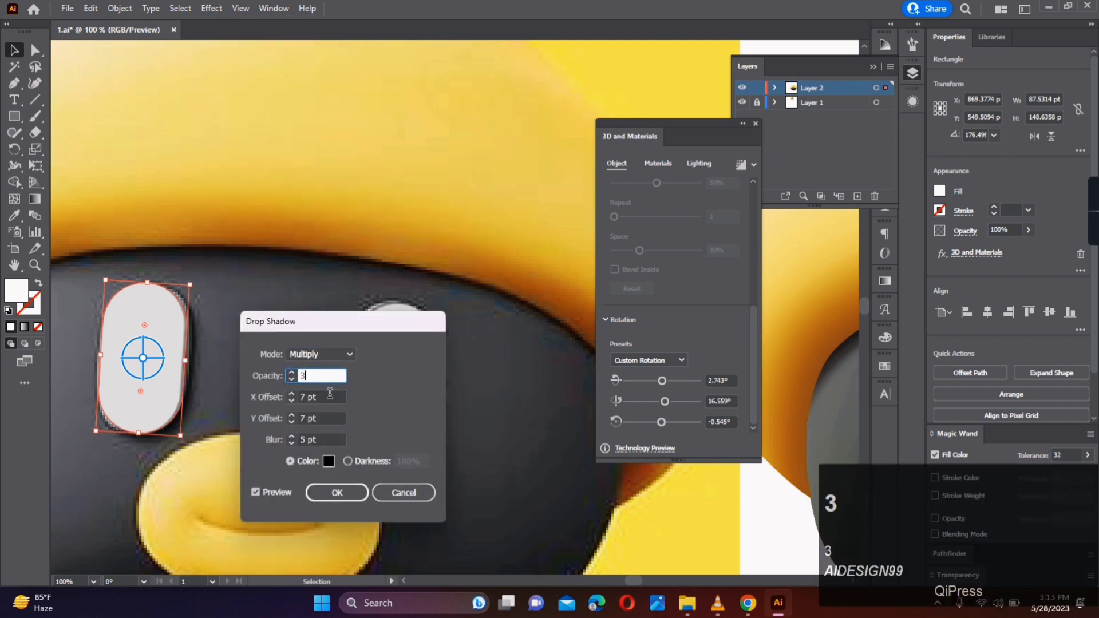
{"action": "left_click", "coordinate": [302, 398]}
{"action": "type", "text": "2"}
{"action": "type", "text": "2"}
{"action": "left_click_drag", "start_coordinate": [322, 418], "coordinate": [290, 454]}
{"action": "type", "text": "2"}
{"action": "left_click", "coordinate": [326, 418]}
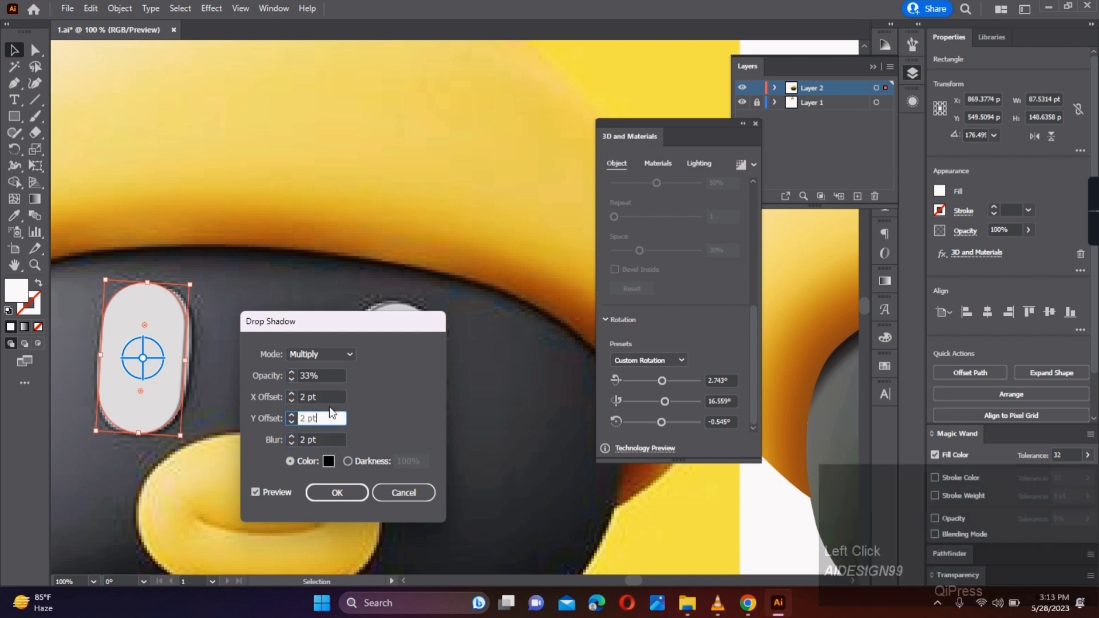
Step: Change the left eye's drop shadow to 44% opacity with 0 pt X and Y offsets and apply it
{"action": "left_click_drag", "start_coordinate": [330, 418], "coordinate": [278, 378]}
{"action": "type", "text": "0"}
{"action": "type", "text": "0"}
{"action": "type", "text": "44"}
{"action": "left_click", "coordinate": [326, 396]}
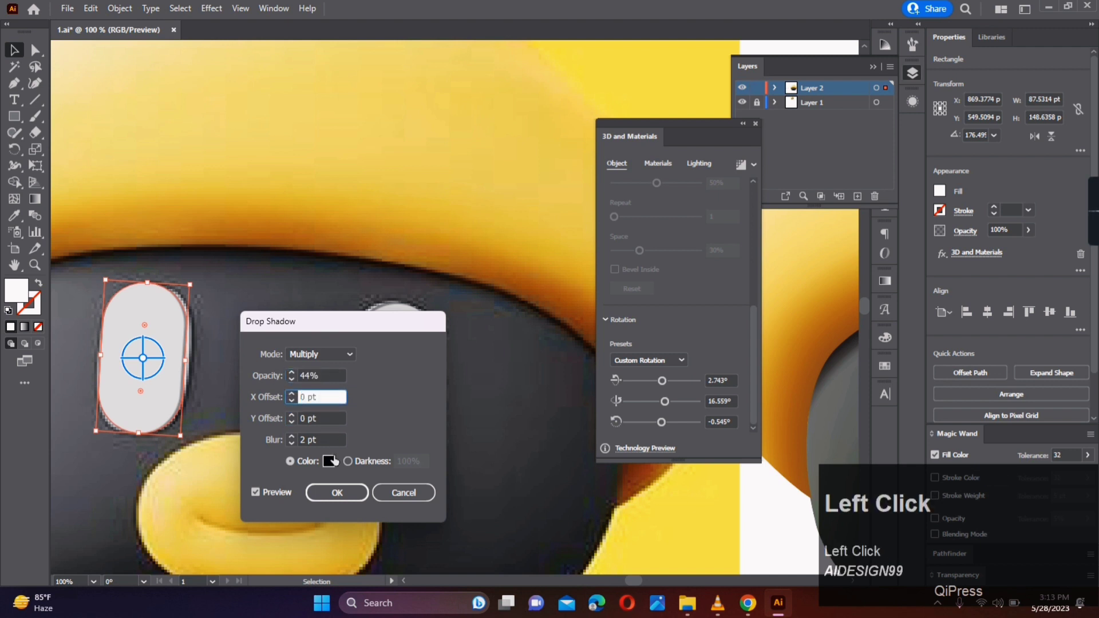
{"action": "left_click", "coordinate": [337, 493]}
Step: Move the left eye shape aside to the right of its reference eye
{"action": "left_click", "coordinate": [186, 338]}
{"action": "left_click_drag", "start_coordinate": [186, 337], "coordinate": [294, 336]}
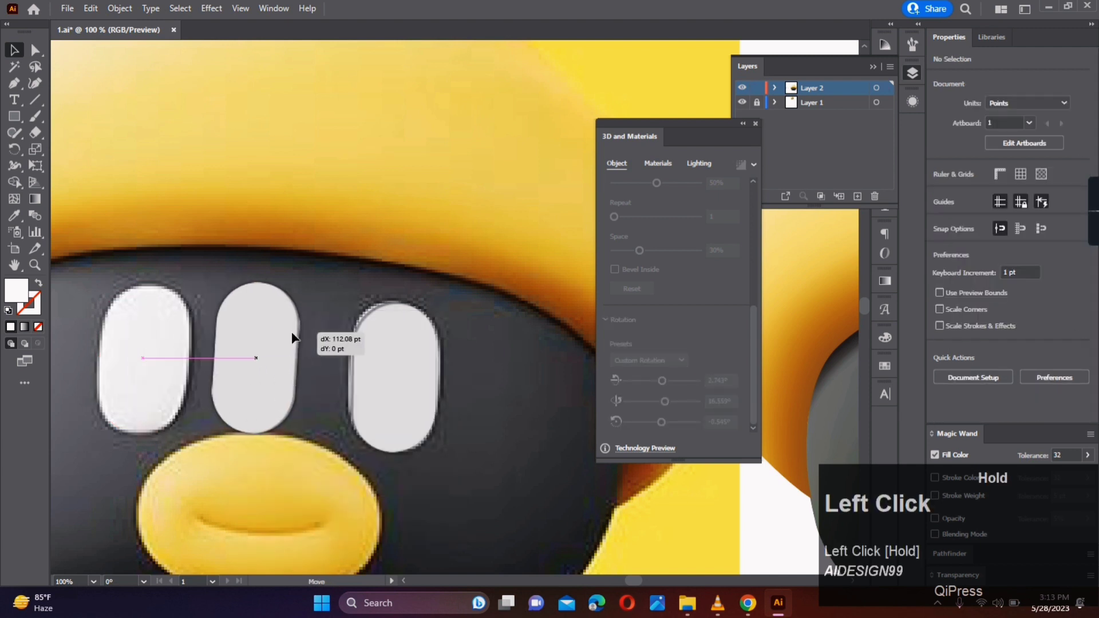
{"action": "left_click", "coordinate": [326, 294]}
Step: Apply a drop shadow to the right eye shape
{"action": "left_click", "coordinate": [403, 346]}
{"action": "left_click", "coordinate": [211, 8]}
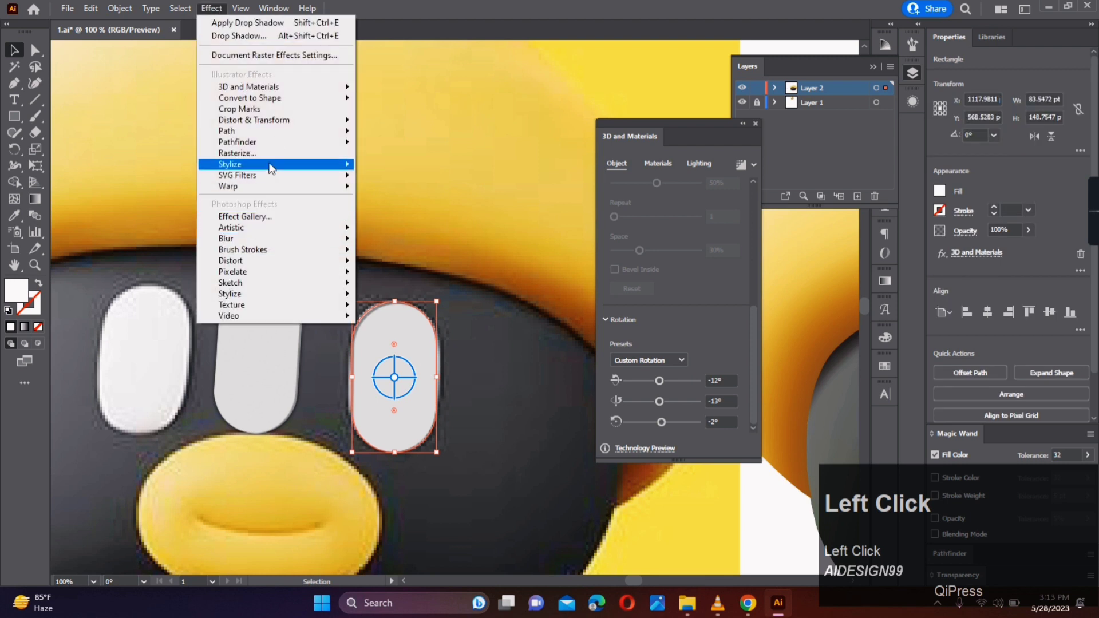
{"action": "mouse_move", "coordinate": [269, 165]}
{"action": "left_click", "coordinate": [393, 163]}
{"action": "left_click", "coordinate": [337, 493]}
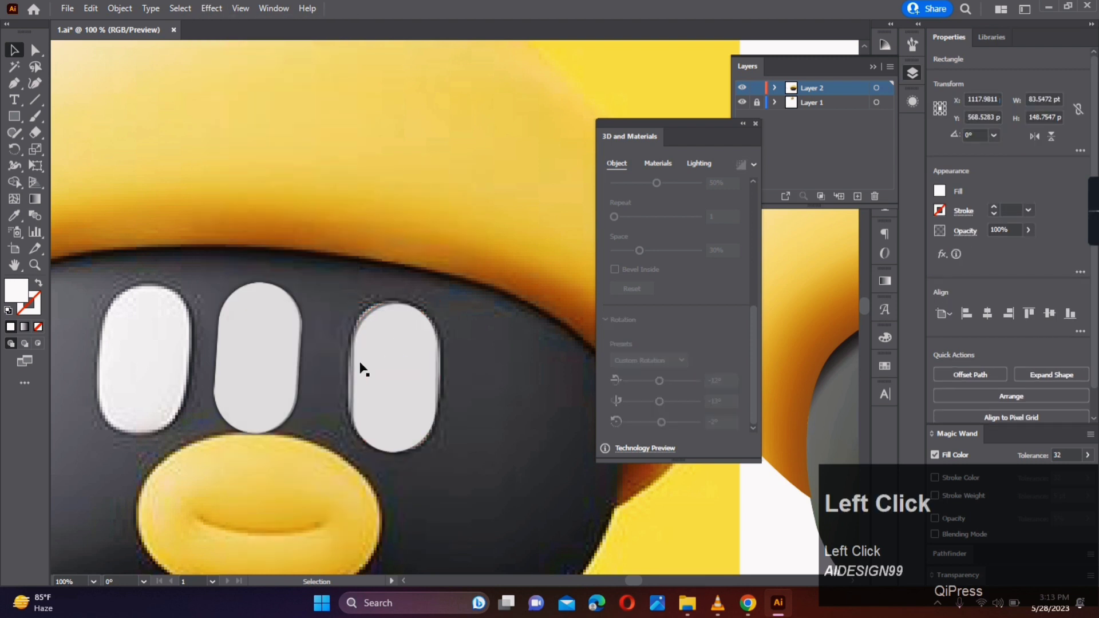
Step: Move the left eye shape back over its reference eye and dock the 3D and Materials settings
{"action": "left_click_drag", "start_coordinate": [240, 356], "coordinate": [162, 357]}
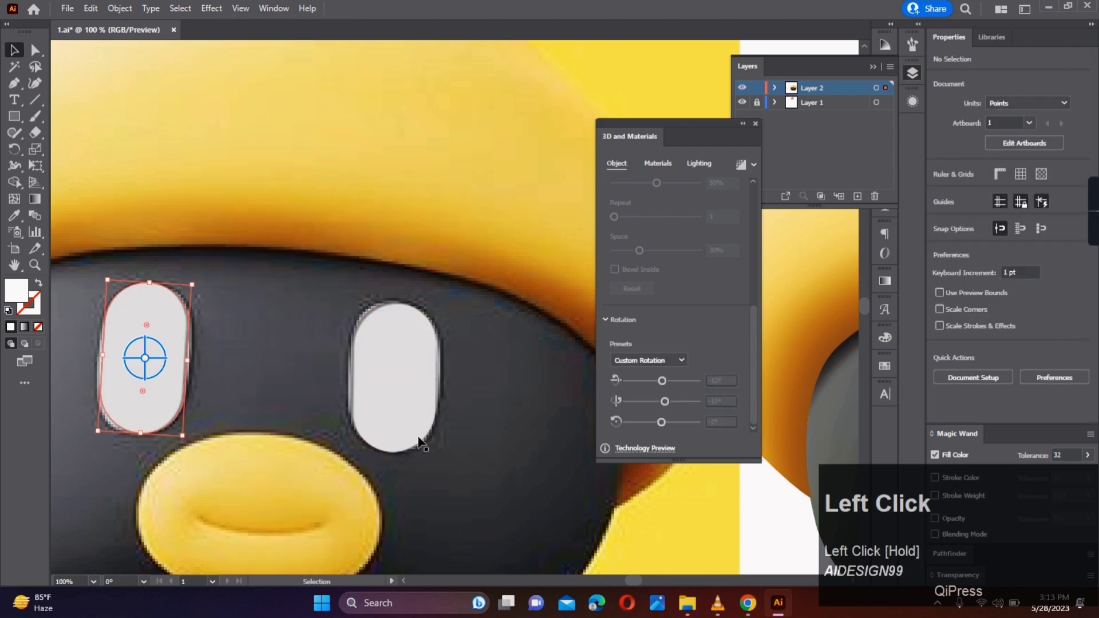
{"action": "left_click", "coordinate": [492, 445]}
{"action": "scroll", "coordinate": [491, 446], "scroll_direction": "down", "scroll_amount": 2}
{"action": "key", "text": "space"}
{"action": "left_click_drag", "start_coordinate": [486, 461], "coordinate": [550, 348]}
{"action": "scroll", "coordinate": [448, 366], "scroll_direction": "up", "scroll_amount": 2}
{"action": "key", "text": "space"}
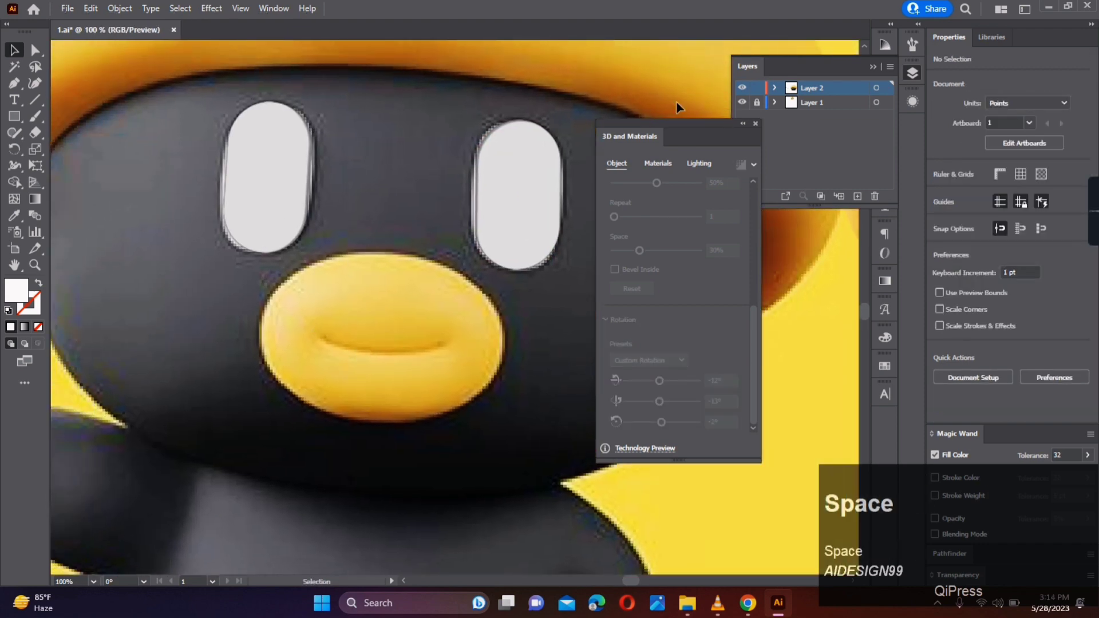
{"action": "left_click_drag", "start_coordinate": [682, 123], "coordinate": [883, 392]}
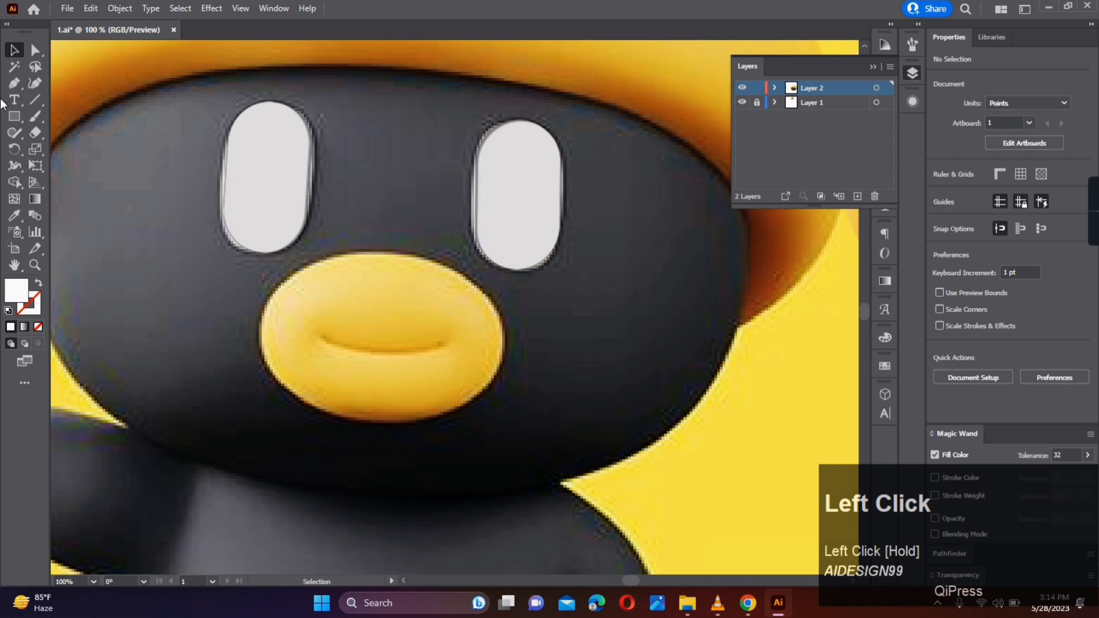
Step: Draw an ellipse of about 240 × 159 pt over the reference beak and remove its fill
{"action": "right_click", "coordinate": [15, 117]}
{"action": "left_click", "coordinate": [80, 148]}
{"action": "left_click_drag", "start_coordinate": [262, 283], "coordinate": [506, 445]}
{"action": "key", "text": "slash"}
Step: Fit the ellipse to the beak outline by resizing it to about 244 × 166 pt and rotating it about 2° clockwise
{"action": "key", "text": "a"}
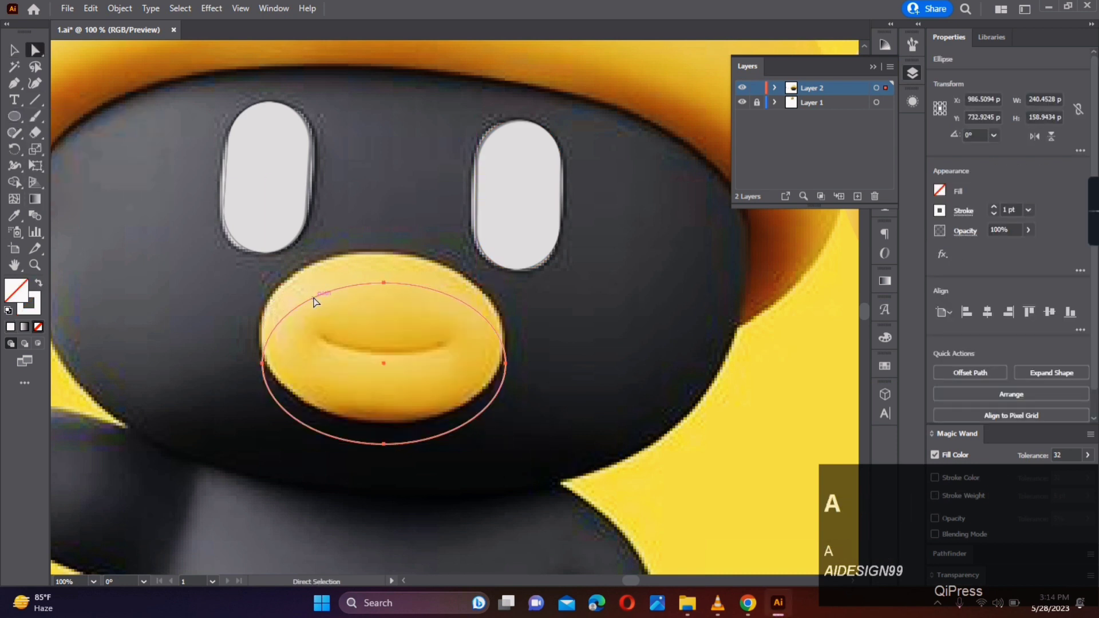
{"action": "left_click_drag", "start_coordinate": [317, 300], "coordinate": [311, 274]}
{"action": "key", "text": "v"}
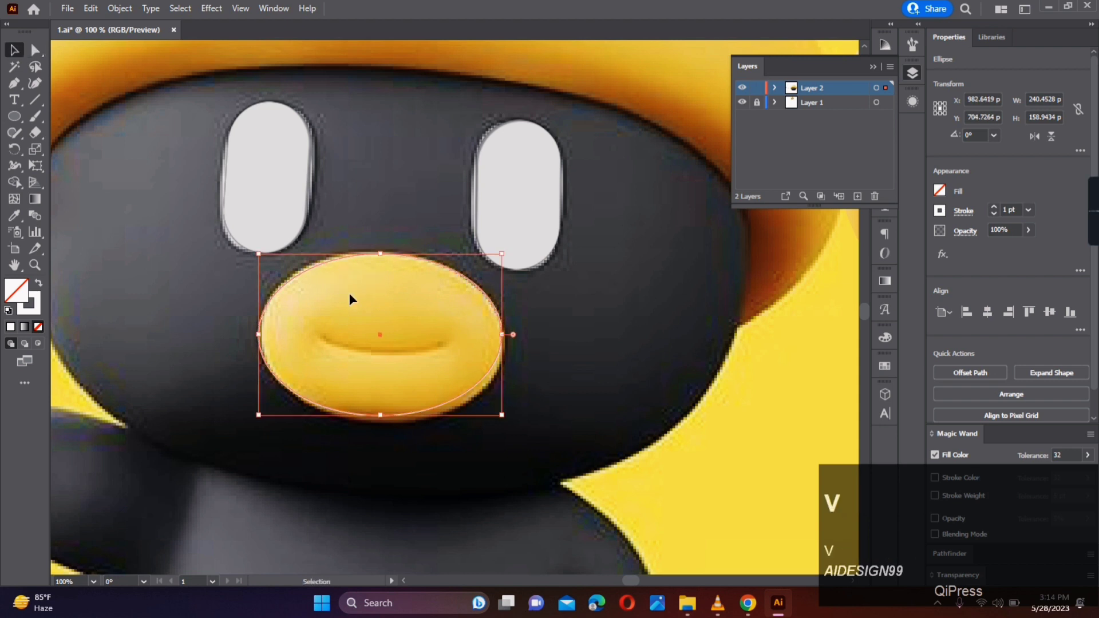
{"action": "left_click_drag", "start_coordinate": [503, 413], "coordinate": [506, 424]}
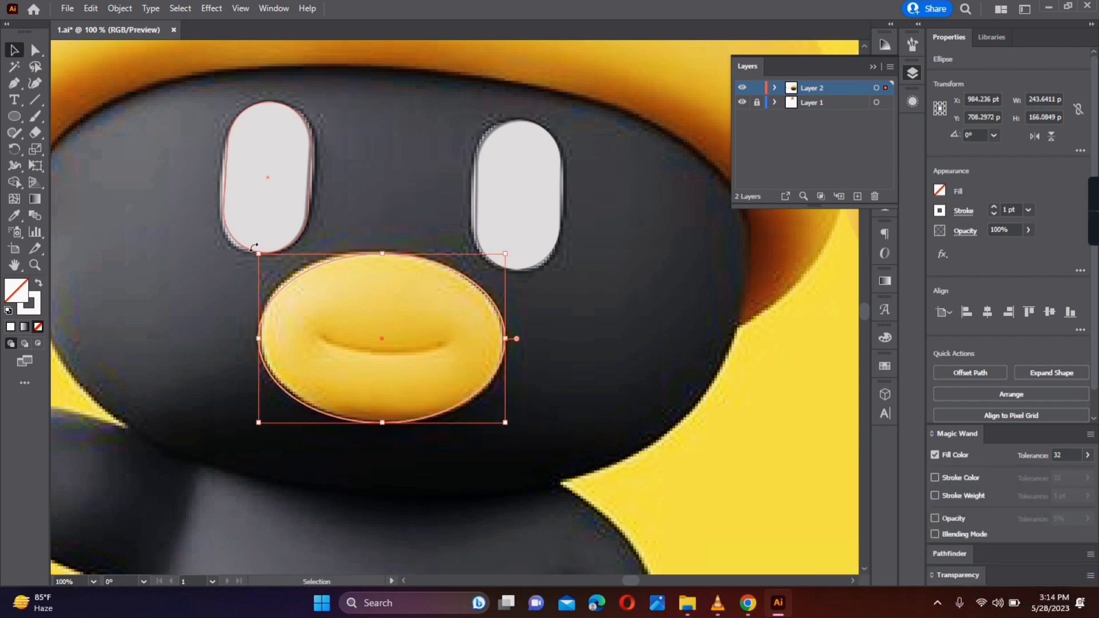
{"action": "left_click_drag", "start_coordinate": [242, 254], "coordinate": [255, 245]}
{"action": "key", "text": "Up"}
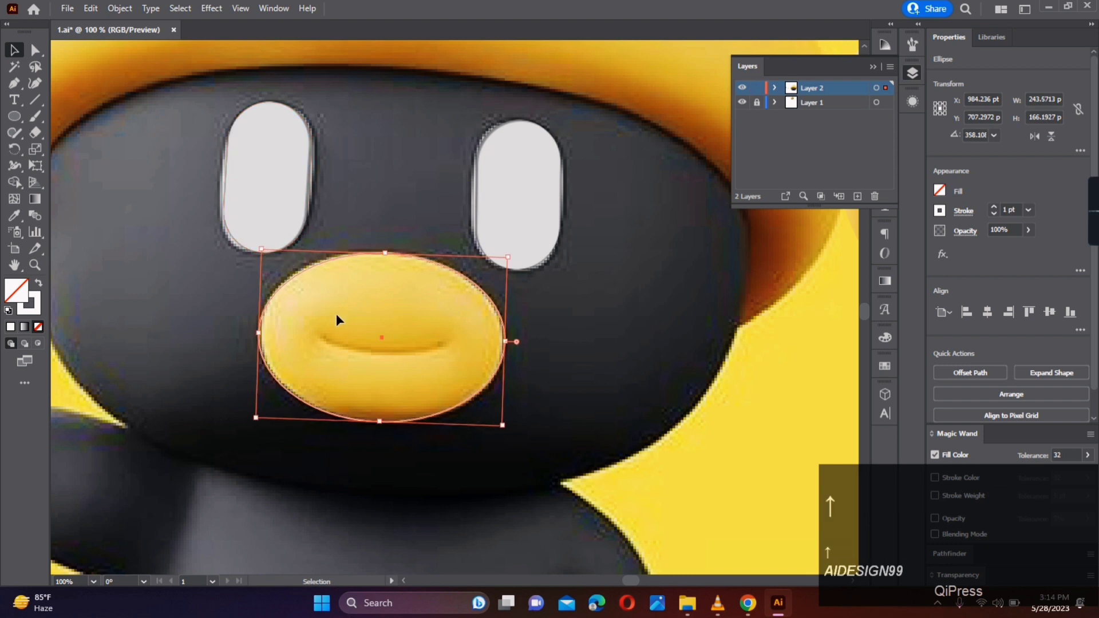
Step: Swap the beak ellipse's stroke for a white fill and add a gradient mesh point at its center
{"action": "left_click", "coordinate": [39, 283]}
{"action": "left_click", "coordinate": [14, 199]}
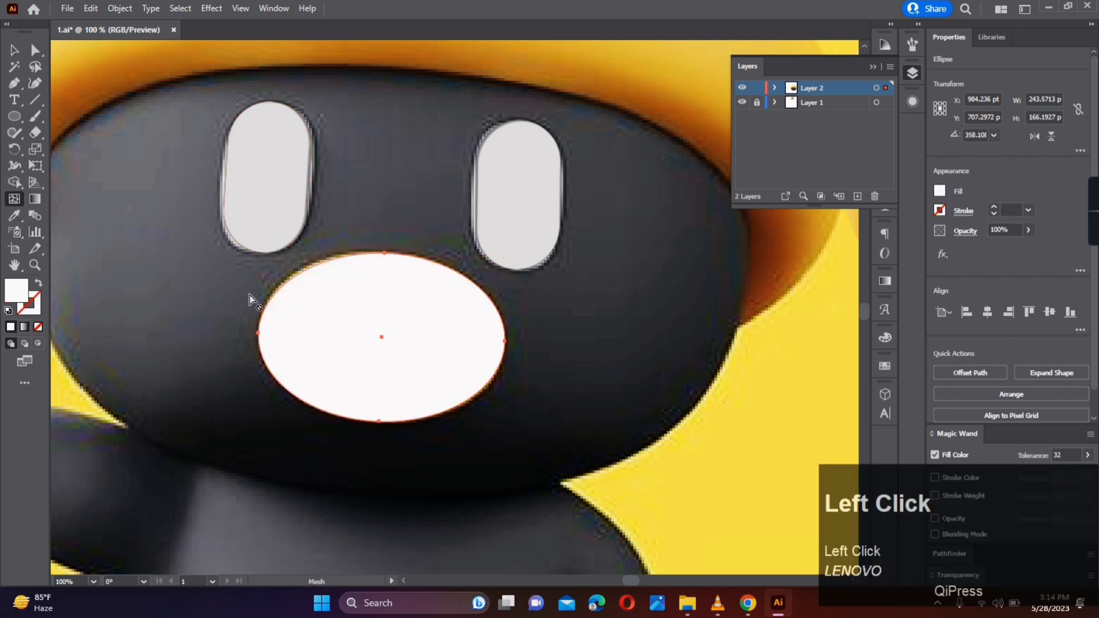
{"action": "left_click", "coordinate": [382, 338]}
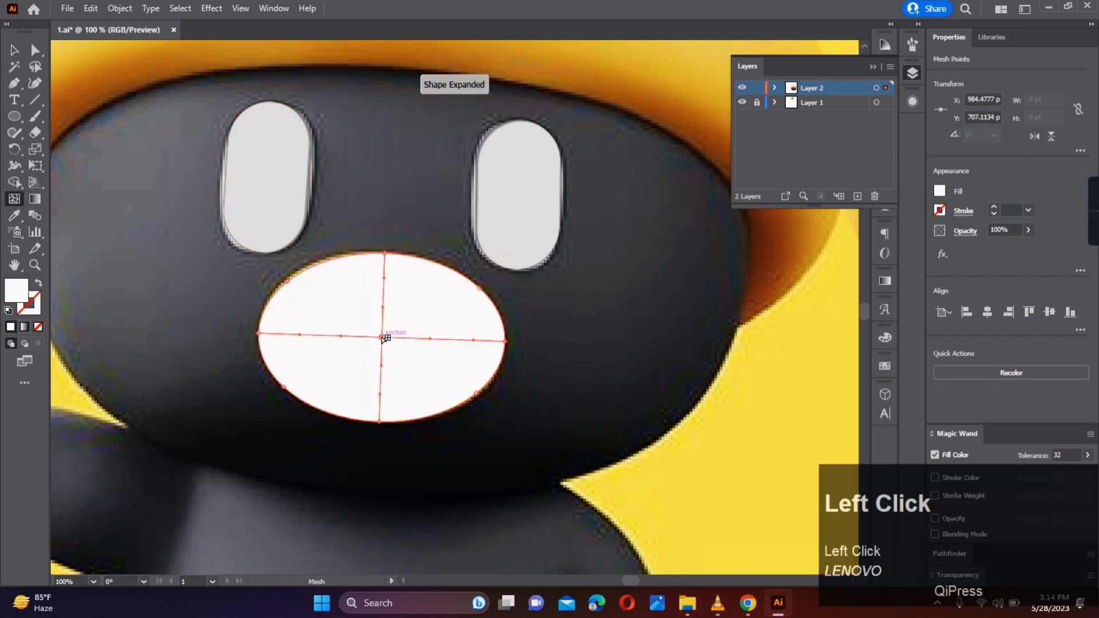
Step: Show Layer 2 as outlines and move the beak's center mesh point down onto the mouth crease
{"action": "left_click", "coordinate": [743, 88], "text": "ctrl"}
{"action": "key", "text": "a"}
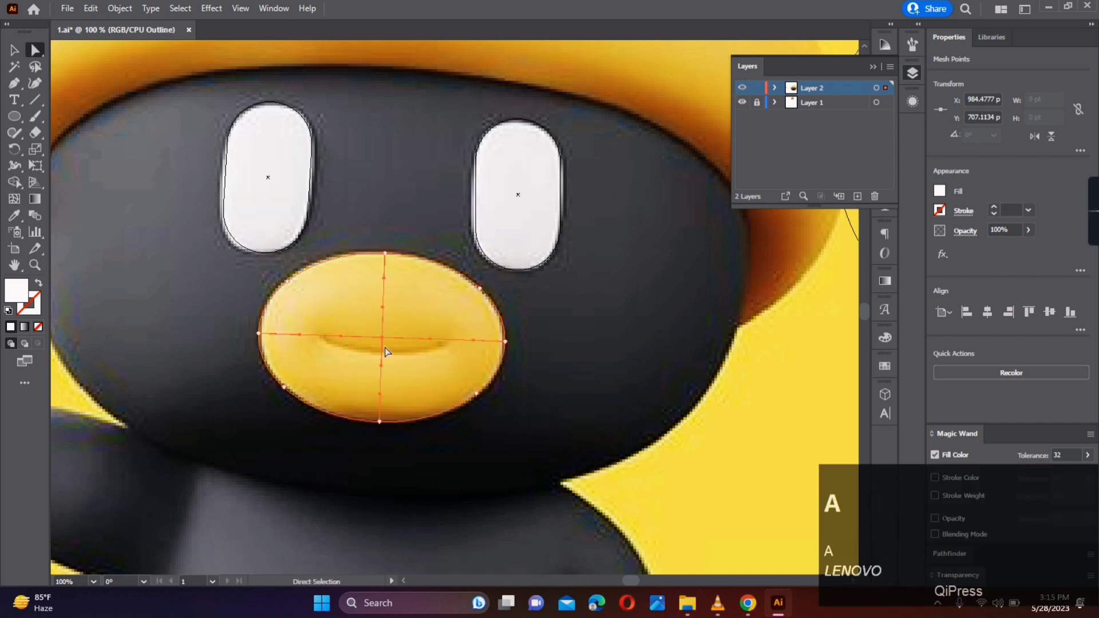
{"action": "left_click_drag", "start_coordinate": [382, 336], "coordinate": [378, 355]}
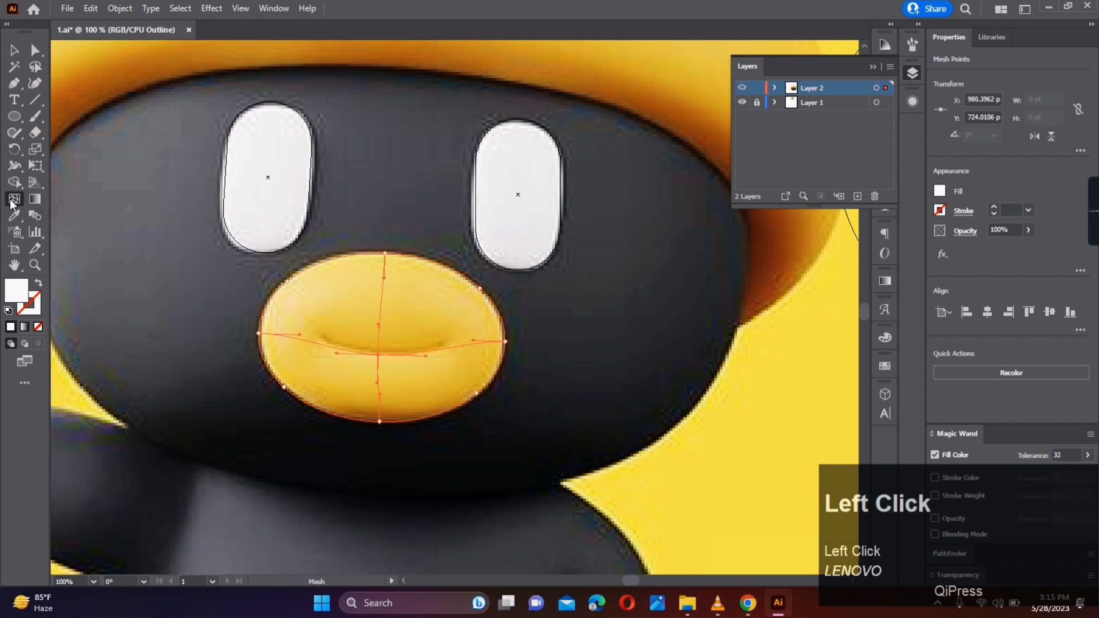
Step: Add a vertical mesh line on each side of the beak and bend the horizontal line along the mouth crease
{"action": "left_click", "coordinate": [461, 347]}
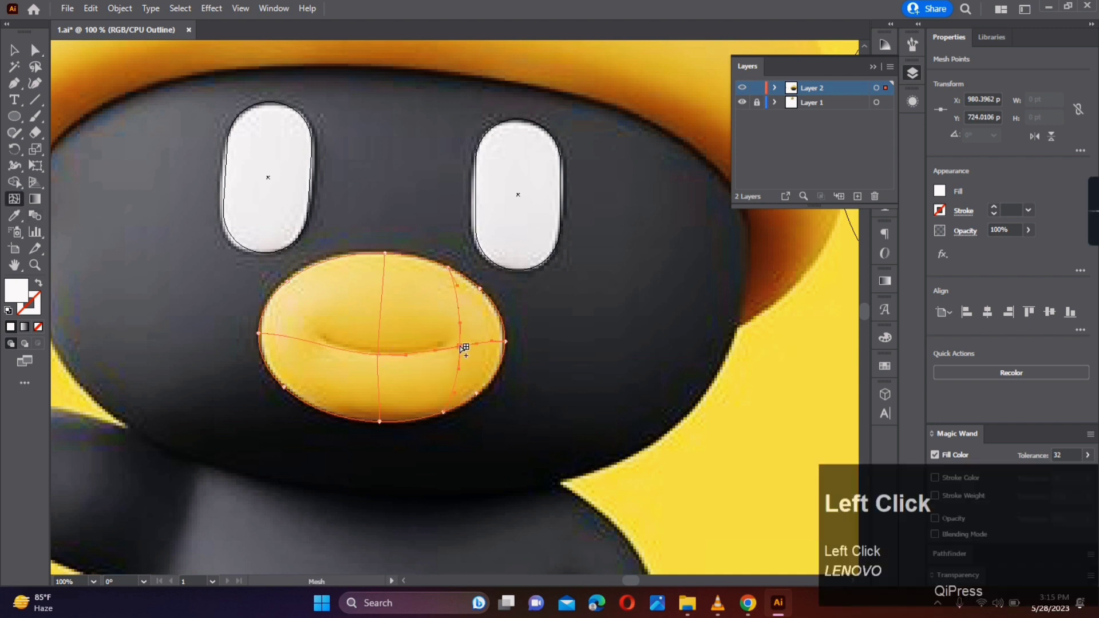
{"action": "key", "text": "a"}
{"action": "left_click_drag", "start_coordinate": [309, 343], "coordinate": [307, 324]}
{"action": "left_click_drag", "start_coordinate": [461, 347], "coordinate": [434, 350]}
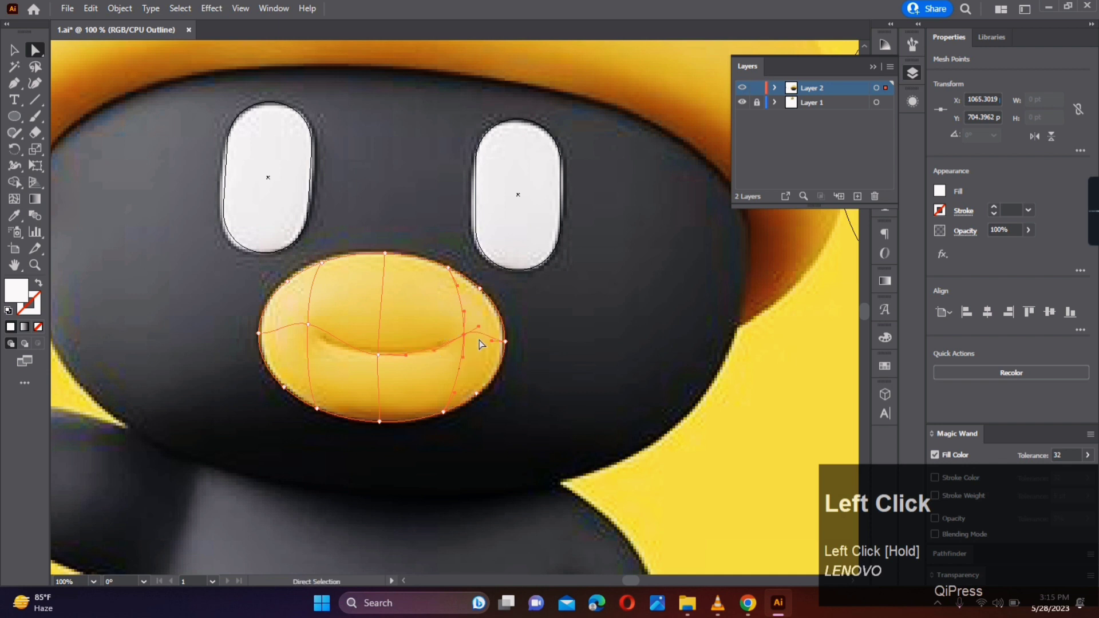
{"action": "left_click_drag", "start_coordinate": [327, 328], "coordinate": [324, 347]}
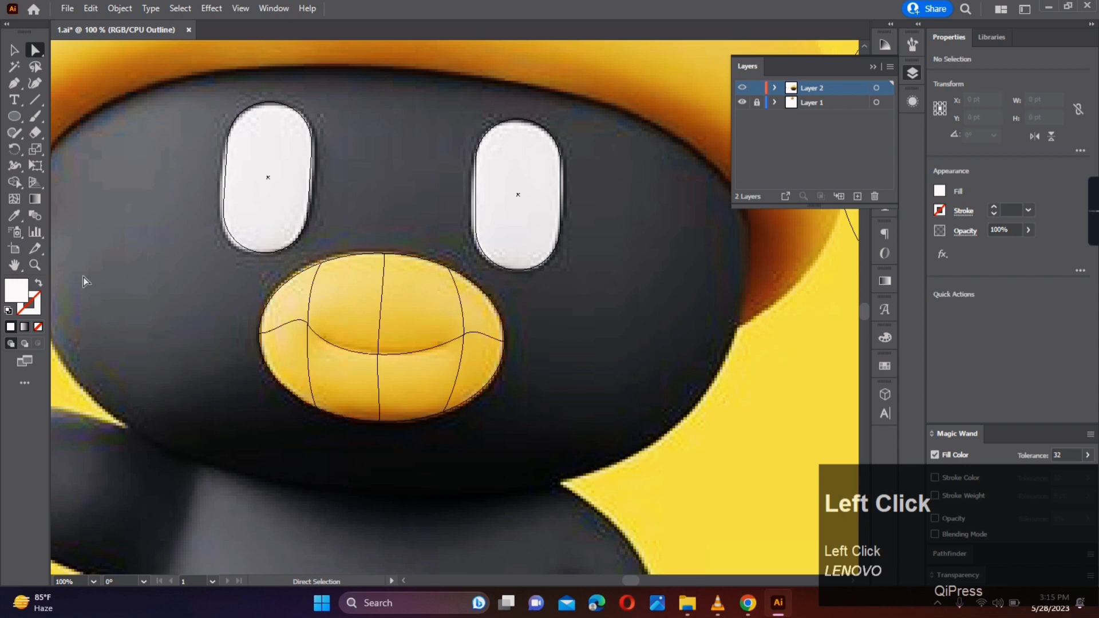
Step: Add three horizontal mesh lines across the beak above the mouth crease, progressively closer to it
{"action": "left_click", "coordinate": [13, 199]}
{"action": "left_click", "coordinate": [383, 321]}
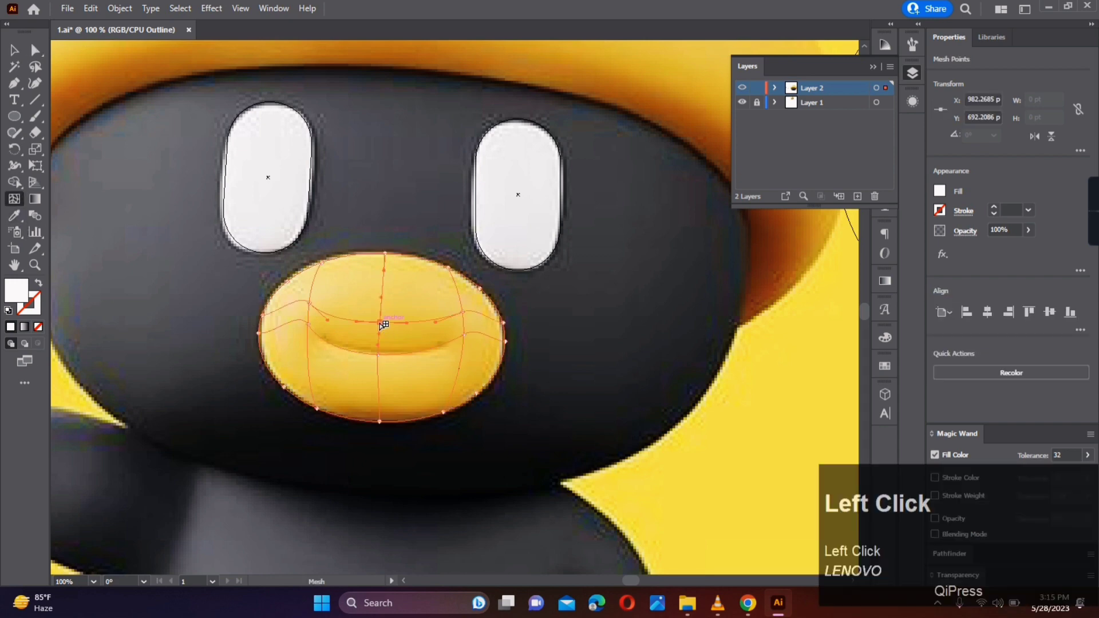
{"action": "scroll", "coordinate": [381, 350], "scroll_direction": "up", "scroll_amount": 4}
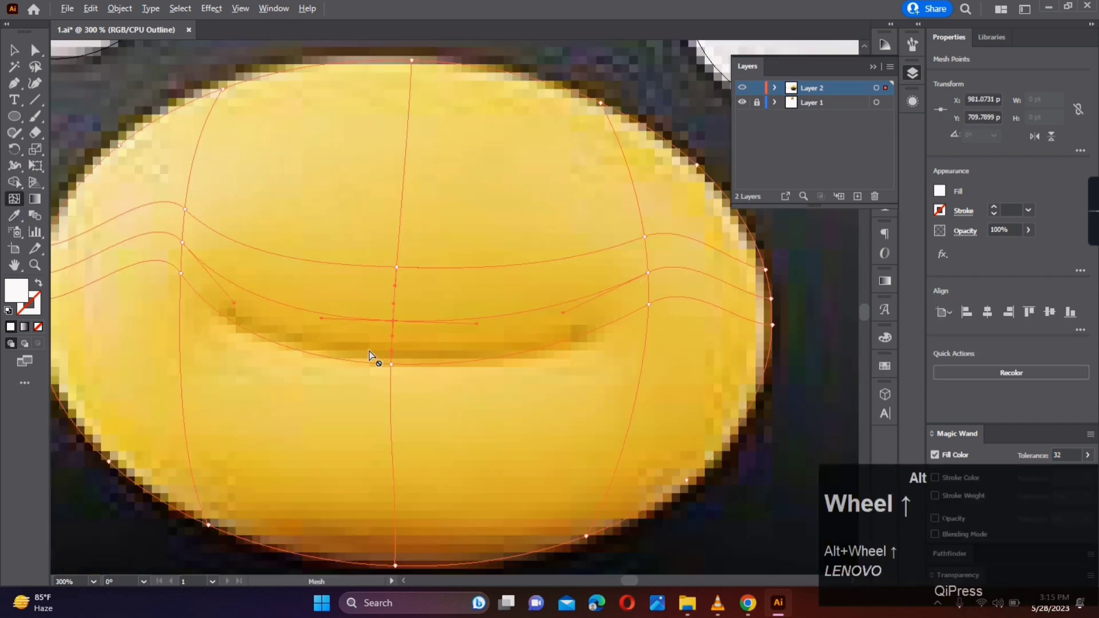
{"action": "left_click", "coordinate": [402, 358]}
{"action": "scroll", "coordinate": [401, 352], "scroll_direction": "down", "scroll_amount": 4}
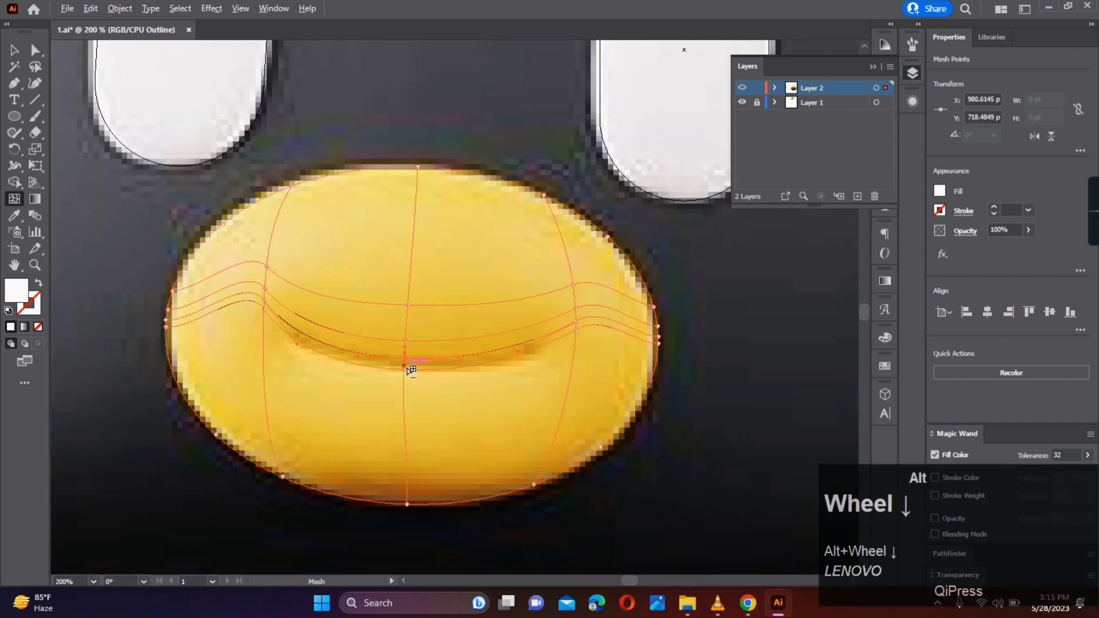
Step: Add two horizontal mesh lines below the beak's mouth crease, one near the bottom edge and one midway
{"action": "left_click", "coordinate": [412, 460]}
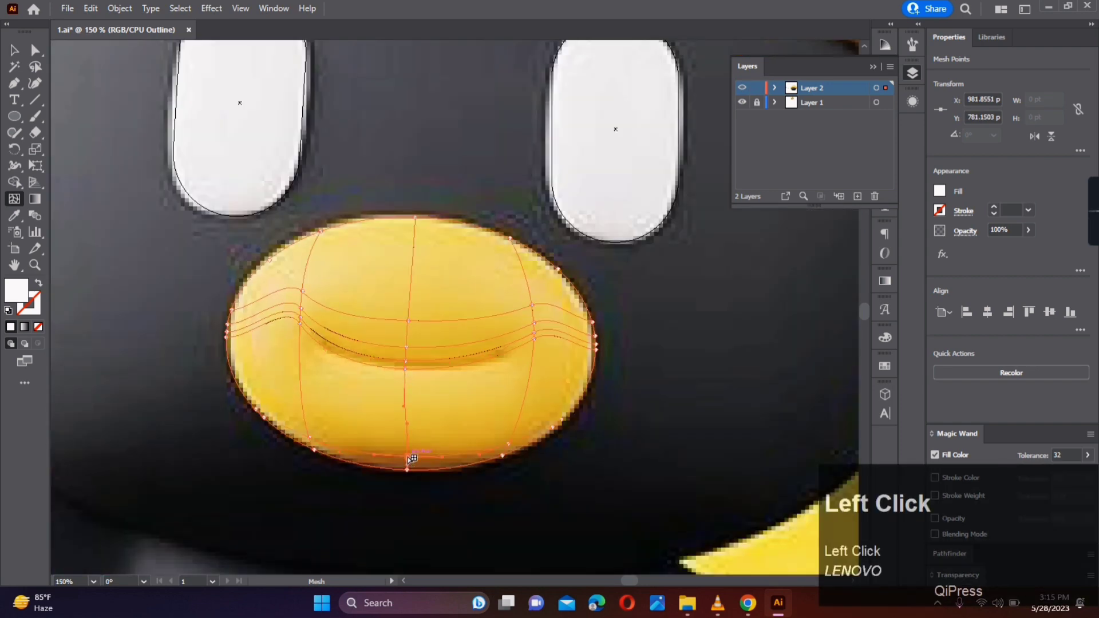
{"action": "left_click", "coordinate": [410, 417]}
{"action": "key", "text": "a"}
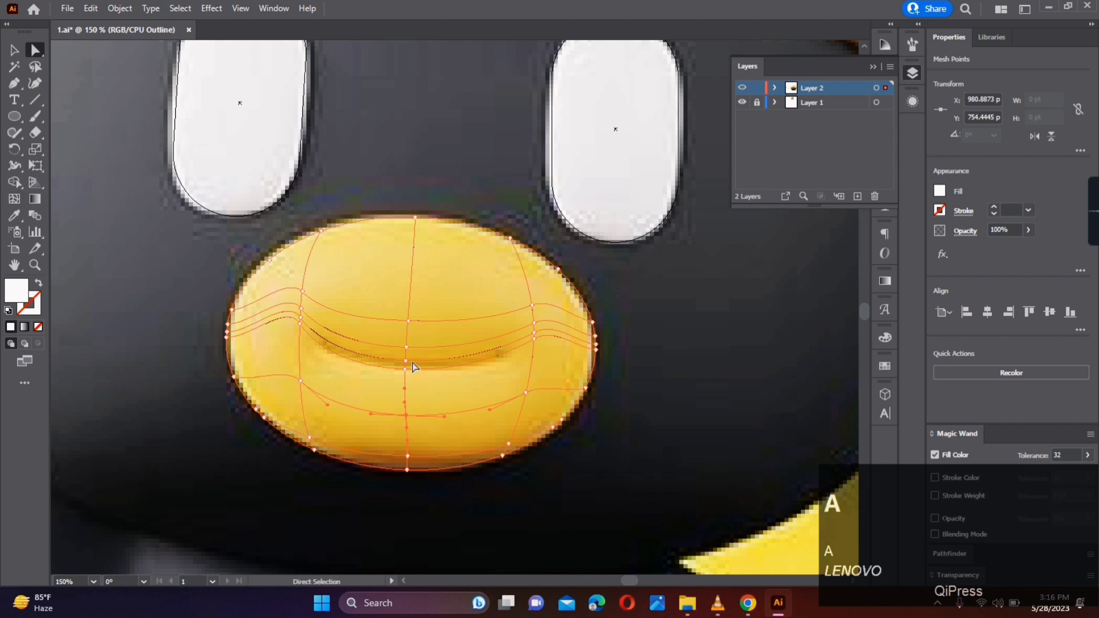
Step: Color the beak's central column of mesh points, from the mouth crease up to the top edge, with sampled reference colors
{"action": "left_click", "coordinate": [404, 372]}
{"action": "key", "text": "i"}
{"action": "left_click", "coordinate": [415, 380]}
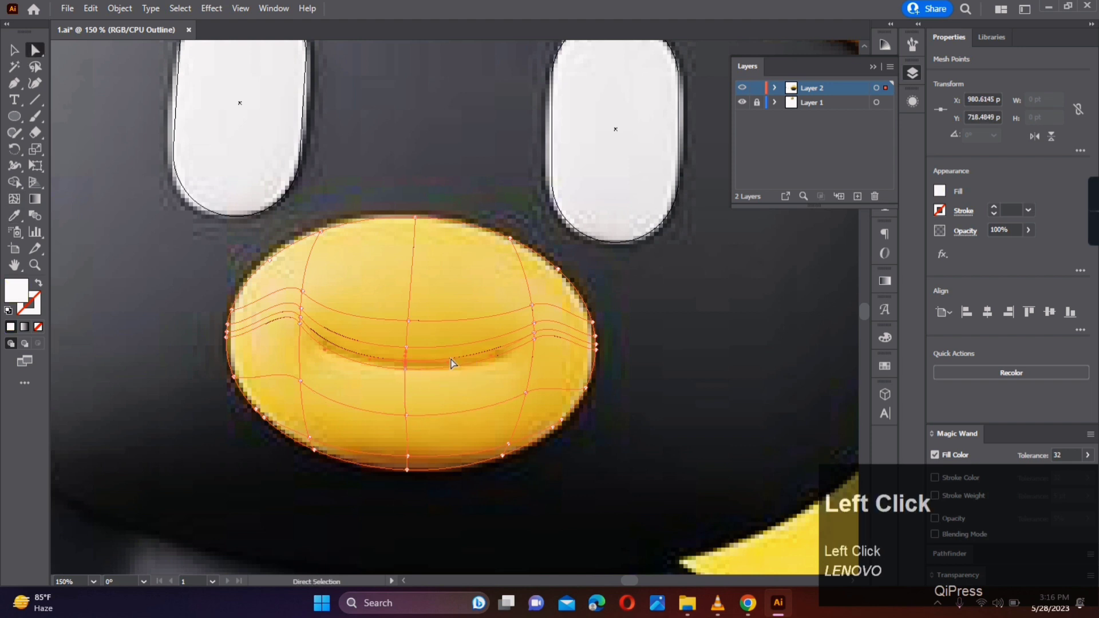
{"action": "left_click", "coordinate": [424, 356]}
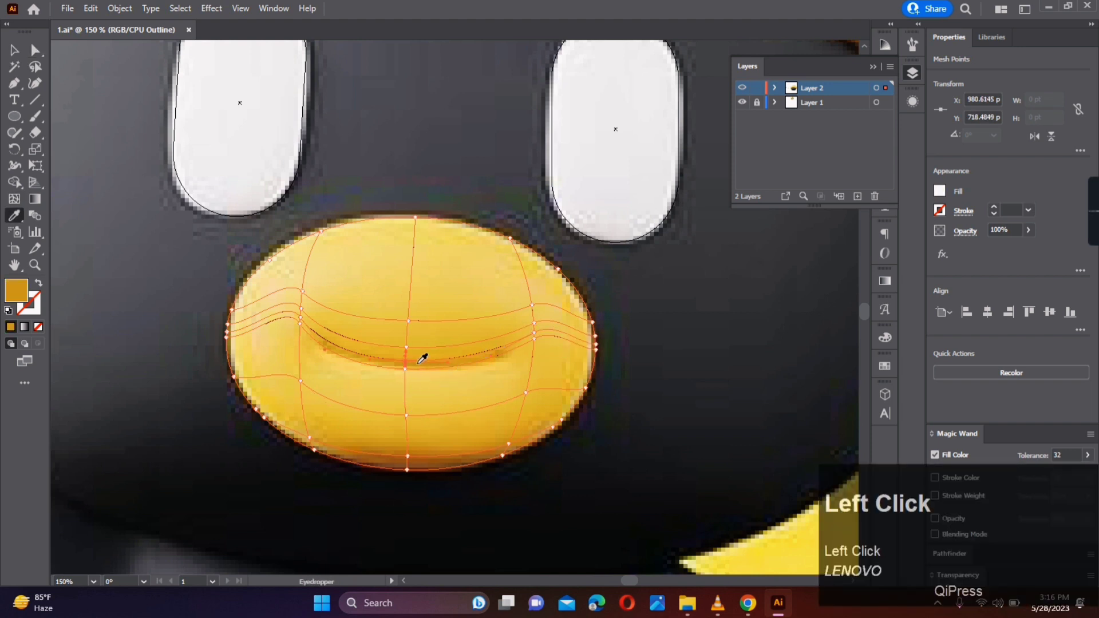
{"action": "left_click", "coordinate": [410, 353]}
{"action": "key", "text": "a"}
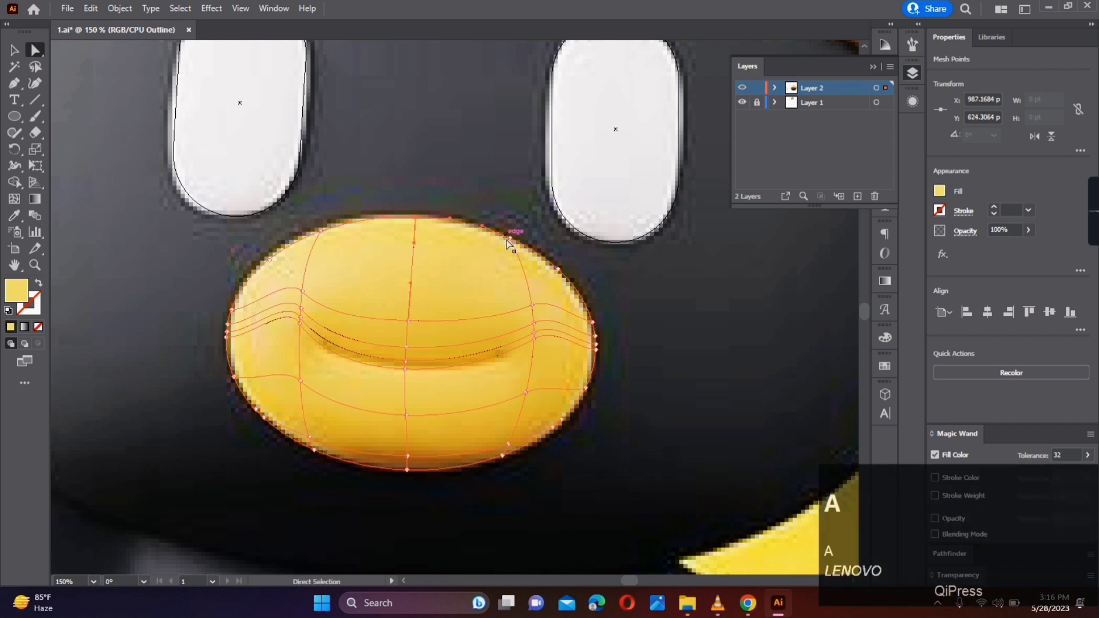
Step: Color the mesh points at the crease line's right side and on the beak's right edge with nearby reference yellows
{"action": "left_click", "coordinate": [535, 323]}
{"action": "key", "text": "i"}
{"action": "left_click", "coordinate": [541, 323]}
{"action": "key", "text": "a"}
{"action": "left_click", "coordinate": [595, 345]}
{"action": "key", "text": "i"}
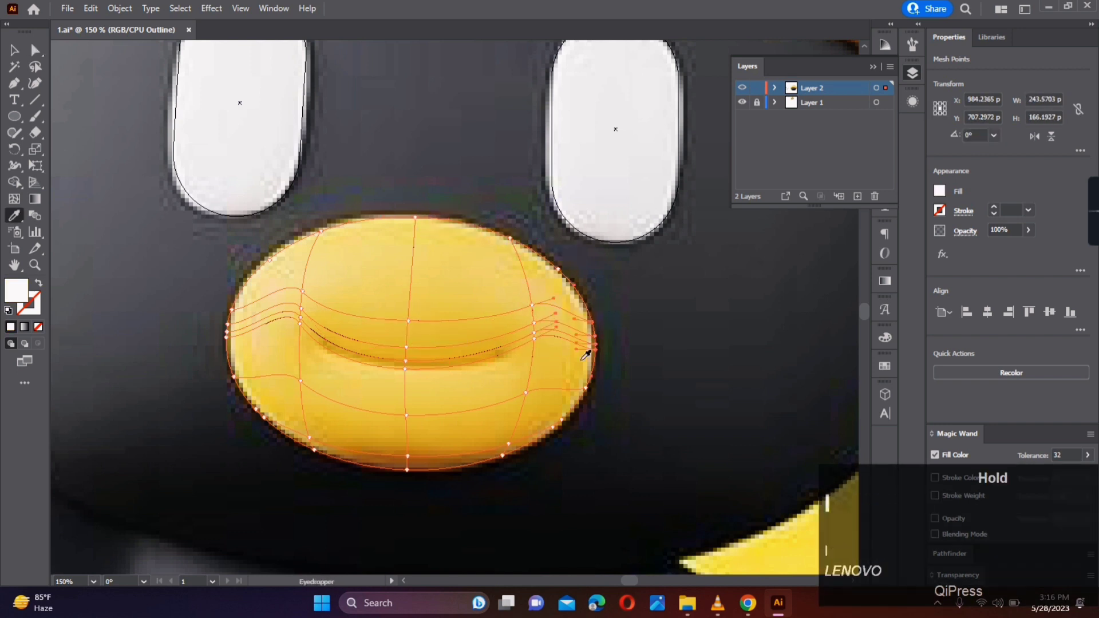
{"action": "left_click", "coordinate": [584, 350]}
{"action": "key", "text": "a"}
Step: Color the right and center mesh points on the line midway below the mouth crease with sampled reference yellows
{"action": "left_click", "coordinate": [548, 378]}
{"action": "key", "text": "a"}
{"action": "left_click", "coordinate": [526, 393]}
{"action": "key", "text": "i"}
{"action": "left_click", "coordinate": [527, 391]}
{"action": "key", "text": "a"}
{"action": "left_click", "coordinate": [406, 415]}
{"action": "key", "text": "i"}
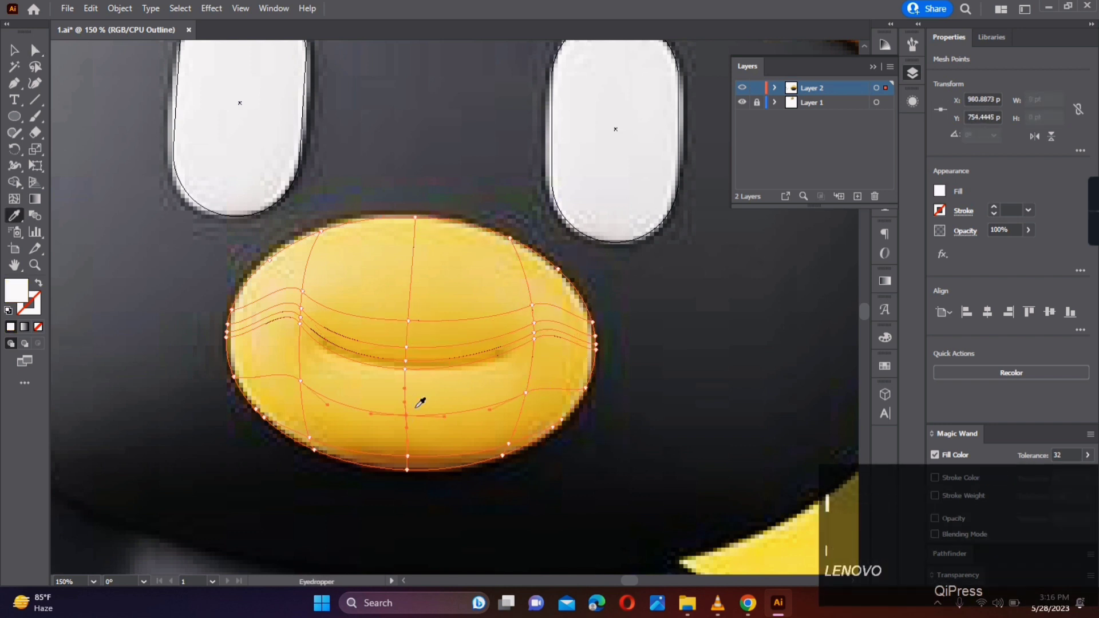
{"action": "key", "text": "a"}
Step: Color the two lower-right mesh points near the beak's bottom edge with the reference shading beneath them
{"action": "left_click", "coordinate": [502, 456]}
{"action": "key", "text": "i"}
{"action": "left_click", "coordinate": [503, 453]}
{"action": "key", "text": "a"}
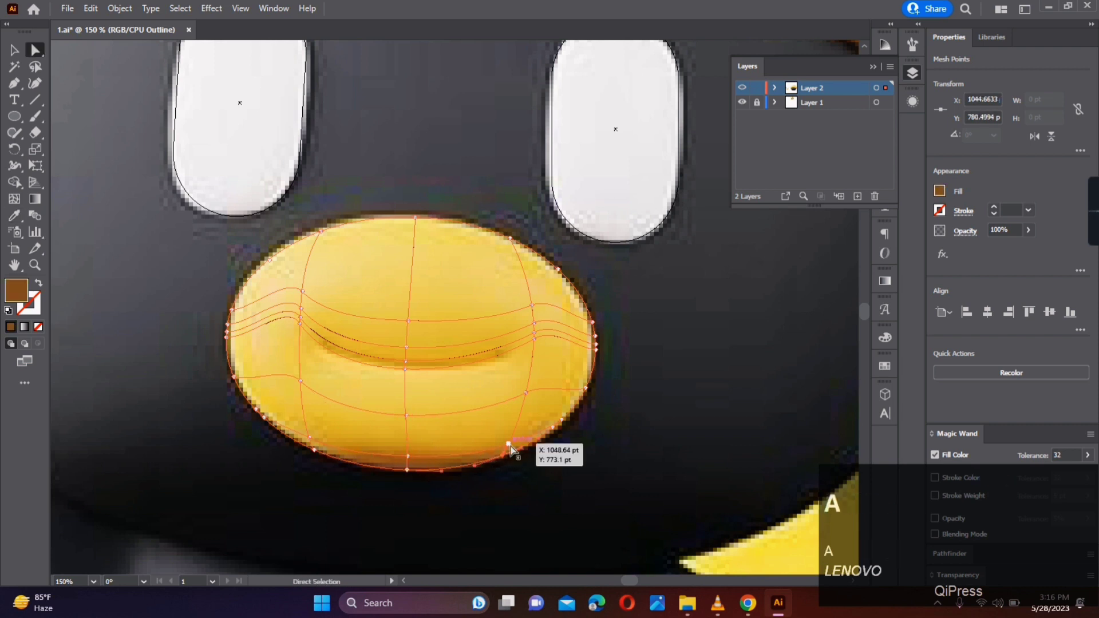
{"action": "left_click", "coordinate": [509, 444]}
{"action": "key", "text": "i"}
{"action": "left_click", "coordinate": [509, 445]}
Step: Color the mesh points along the beak's lower-left edge with the reference shading beside them
{"action": "left_click", "coordinate": [314, 450]}
{"action": "key", "text": "i"}
{"action": "left_click", "coordinate": [315, 447]}
{"action": "key", "text": "a"}
{"action": "left_click", "coordinate": [257, 410]}
{"action": "key", "text": "i"}
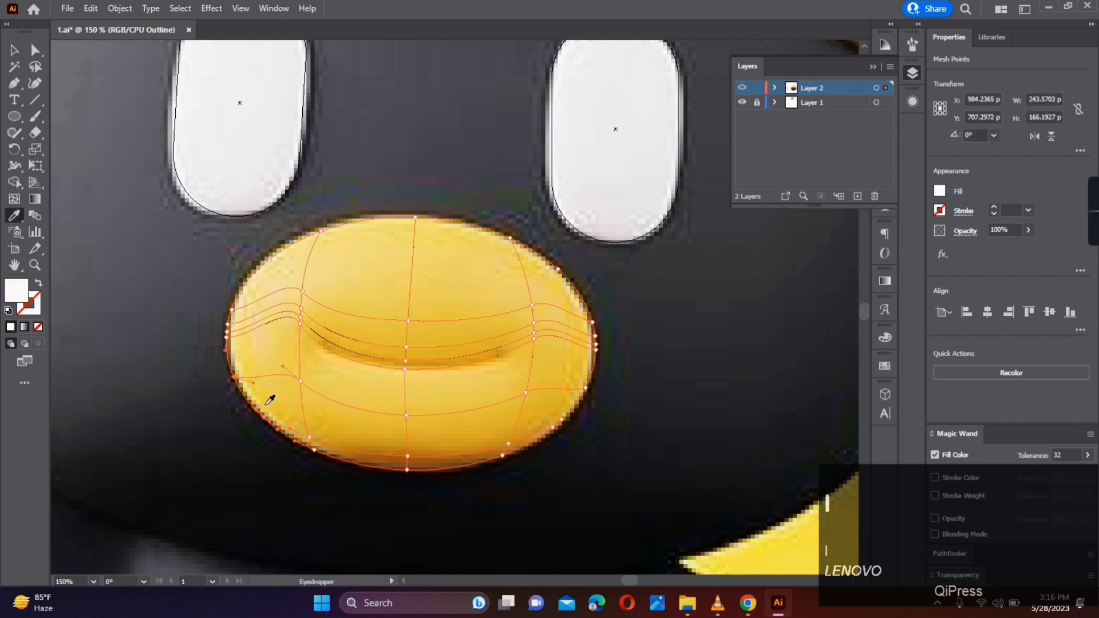
{"action": "left_click", "coordinate": [266, 401]}
{"action": "key", "text": "a"}
Step: Color the mesh points of the left vertical line, from the beak's top to below the crease, with reference yellows
{"action": "left_click", "coordinate": [339, 237]}
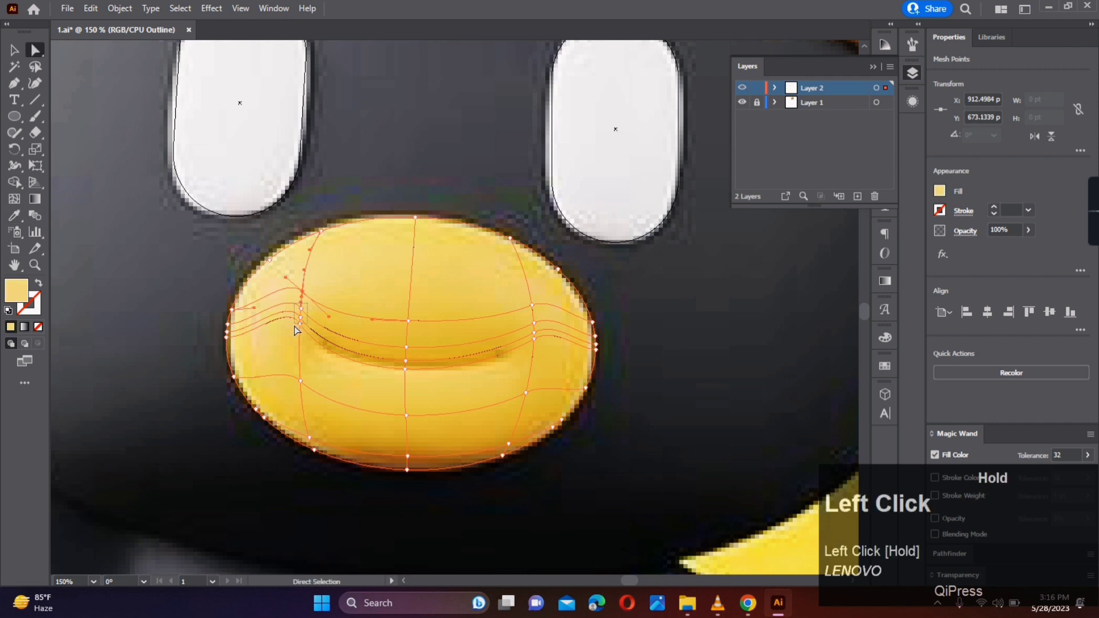
{"action": "key", "text": "a"}
{"action": "left_click", "coordinate": [299, 380]}
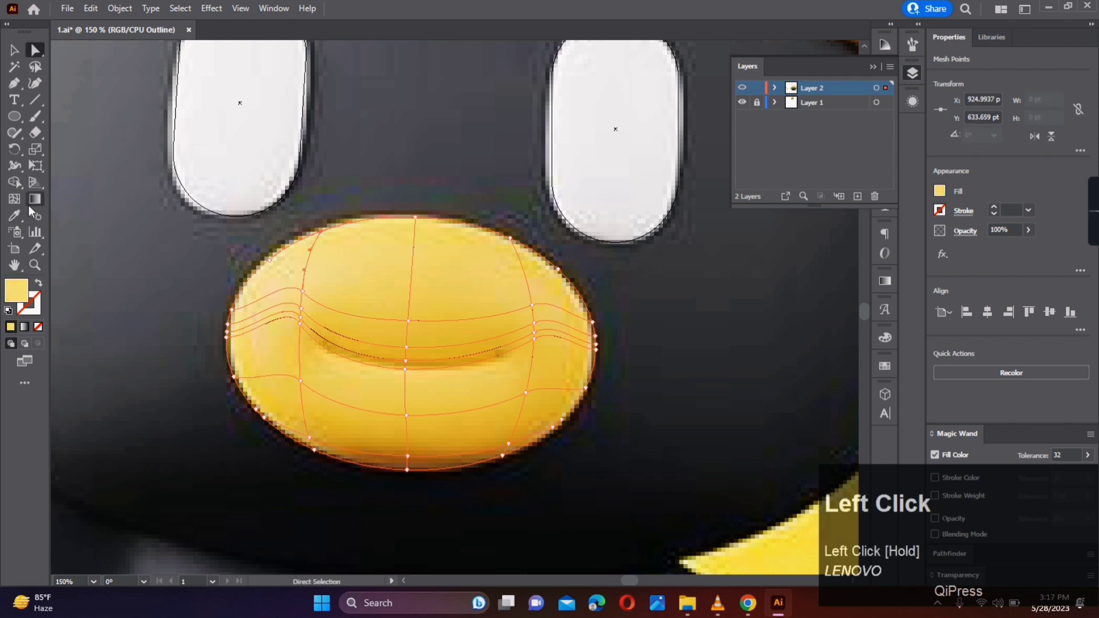
Step: Add a vertical mesh line at each end of the mouth crease and color its crease point from the reference
{"action": "left_click", "coordinate": [323, 338]}
{"action": "key", "text": "i"}
{"action": "left_click", "coordinate": [331, 345]}
{"action": "key", "text": "a"}
{"action": "left_click", "coordinate": [10, 198]}
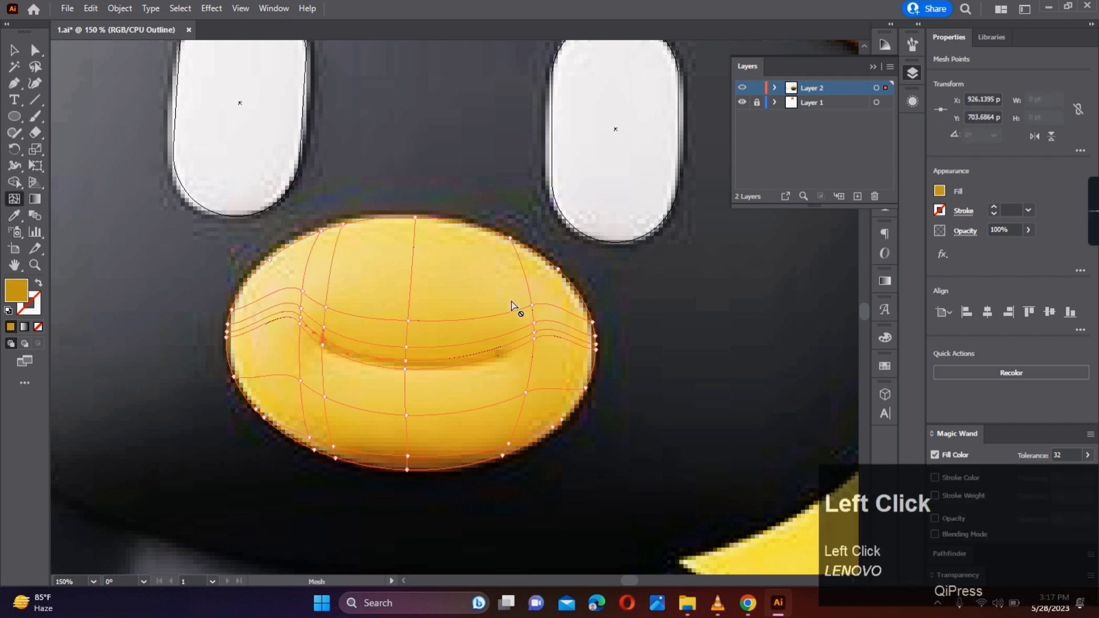
{"action": "left_click", "coordinate": [493, 349]}
{"action": "key", "text": "i"}
{"action": "left_click", "coordinate": [493, 350]}
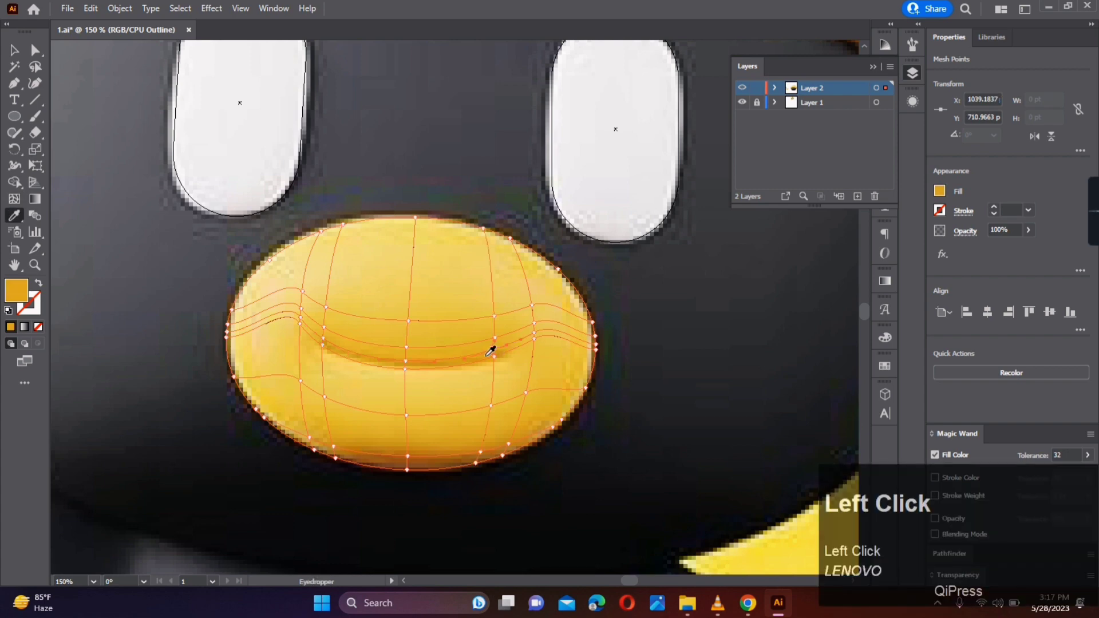
{"action": "key", "text": "a"}
Step: Deselect the beak and switch Layer 2 from outlines back to full preview
{"action": "left_click", "coordinate": [14, 50]}
{"action": "left_click", "coordinate": [362, 118]}
{"action": "left_click", "coordinate": [741, 87], "text": "ctrl"}
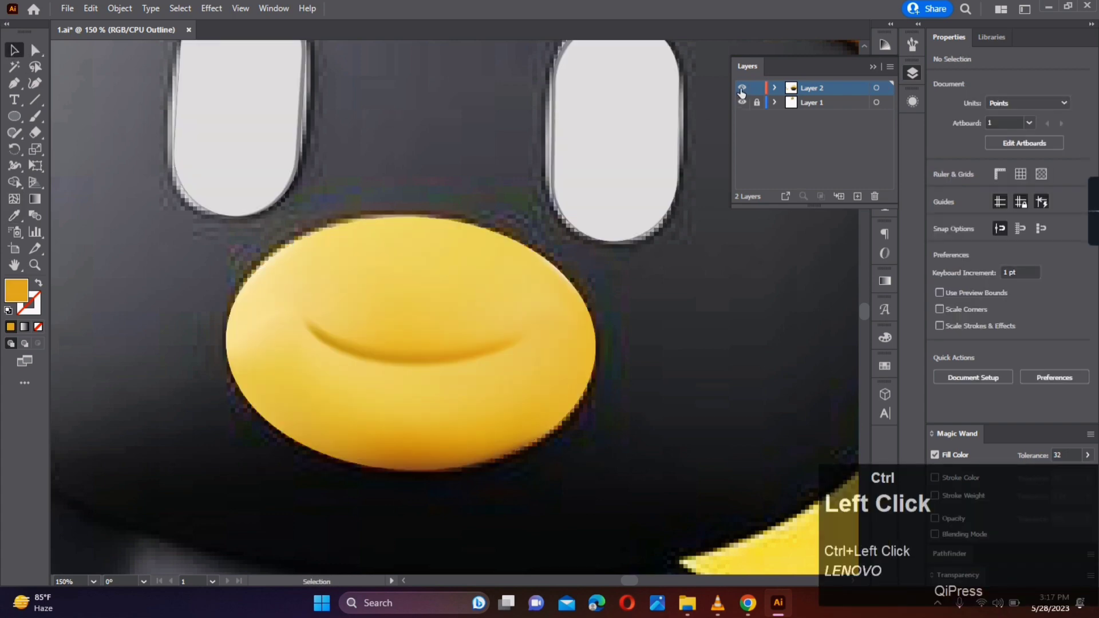
Step: Move the beak mesh off the reference beak so that both sit side by side for comparison
{"action": "scroll", "coordinate": [694, 358], "scroll_direction": "down", "scroll_amount": 3, "text": "alt"}
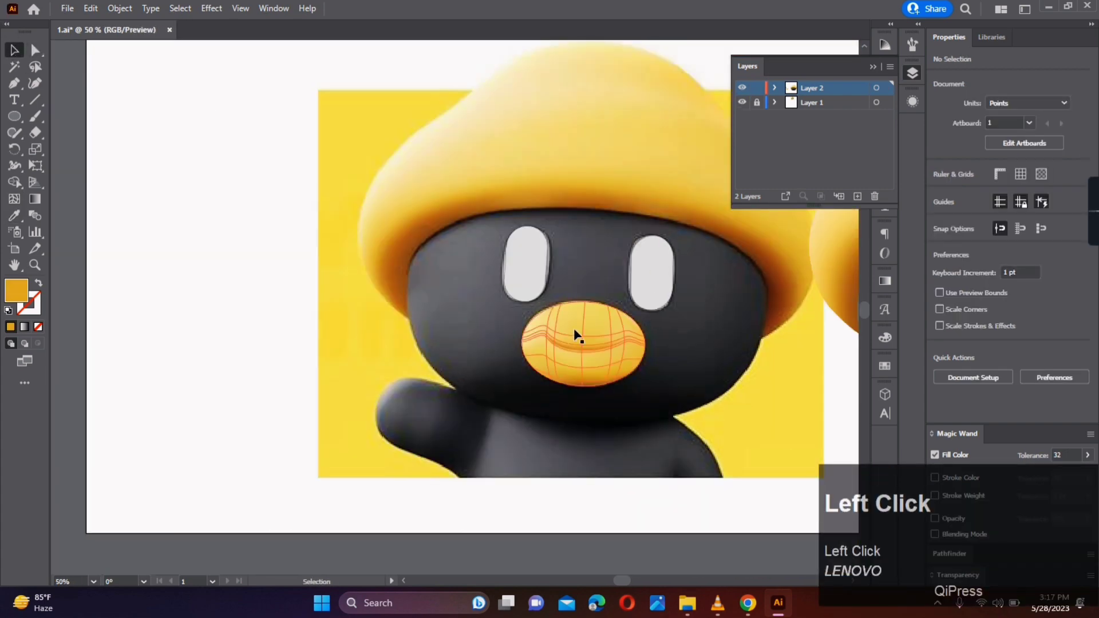
{"action": "left_click_drag", "start_coordinate": [574, 329], "coordinate": [708, 338]}
{"action": "left_click", "coordinate": [709, 408]}
Step: Recolor the mesh points on the beak's lower-left bottom edge with colors sampled from the beaks
{"action": "scroll", "coordinate": [776, 381], "scroll_direction": "up", "scroll_amount": 2, "text": "alt"}
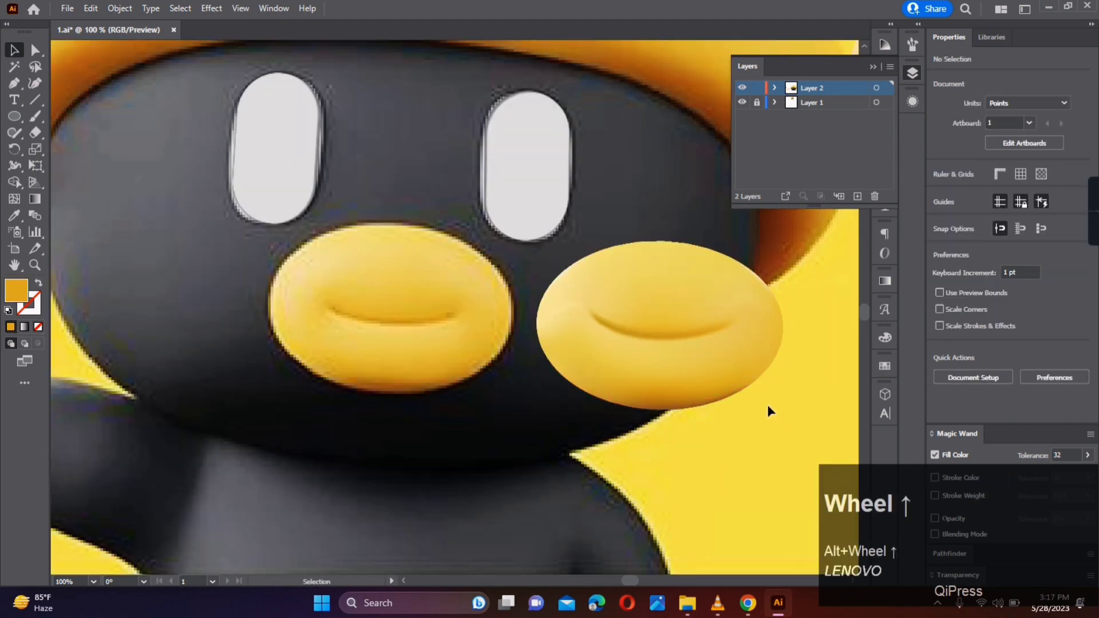
{"action": "scroll", "coordinate": [782, 375], "scroll_direction": "up", "scroll_amount": 2, "text": "alt"}
{"action": "scroll", "coordinate": [782, 369], "scroll_direction": "down", "scroll_amount": 2}
{"action": "scroll", "coordinate": [744, 389], "scroll_direction": "up", "scroll_amount": 1}
{"action": "left_click", "coordinate": [640, 387]}
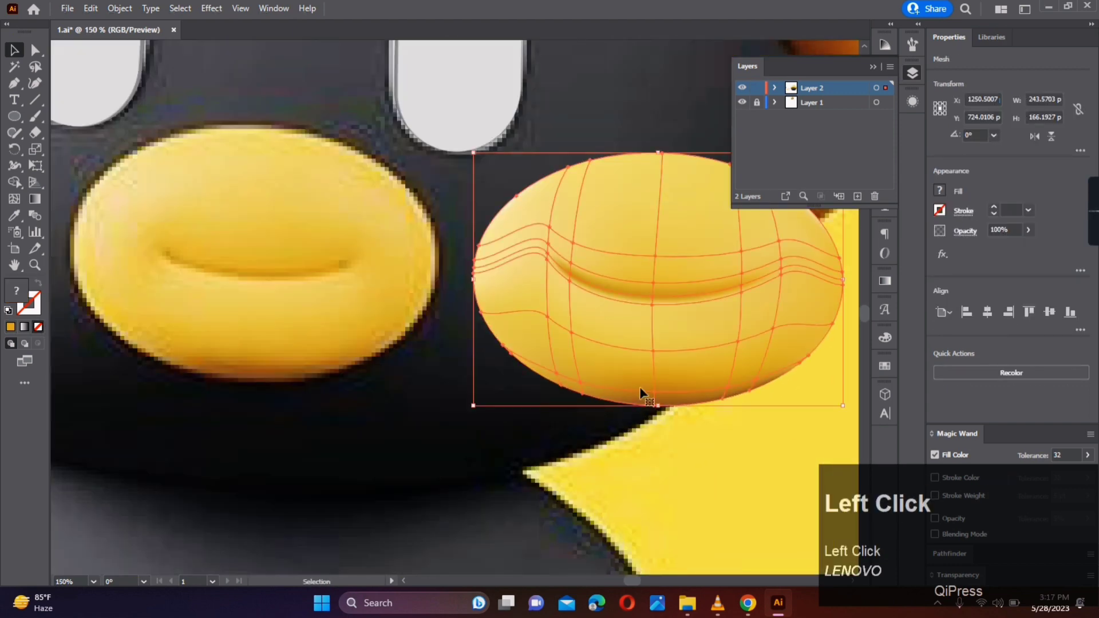
{"action": "key", "text": "a"}
{"action": "left_click", "coordinate": [565, 391]}
{"action": "key", "text": "i"}
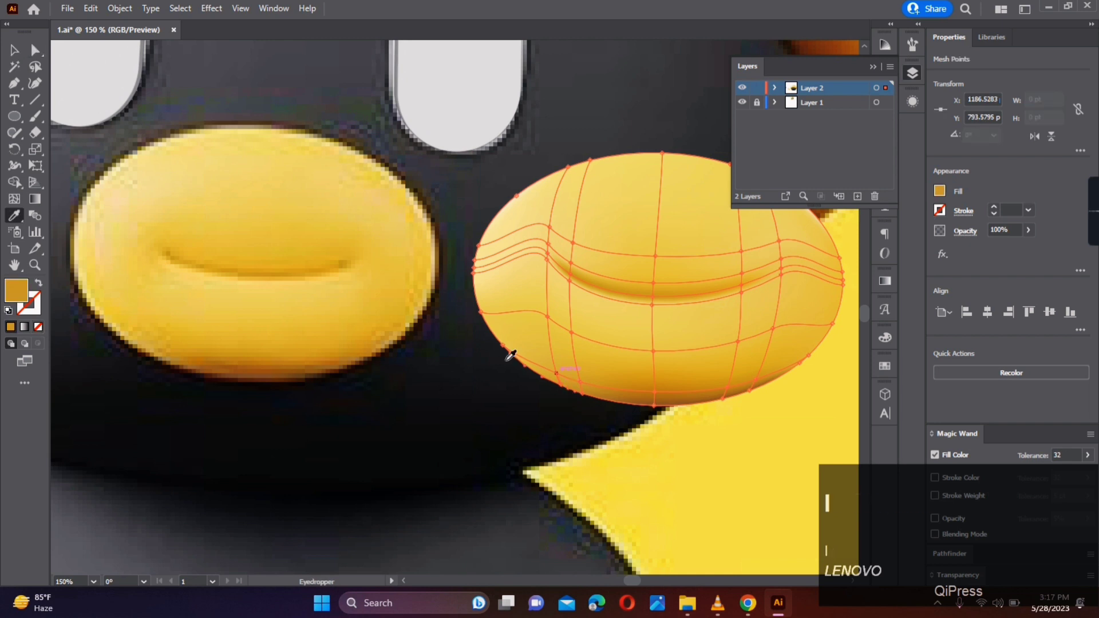
{"action": "key", "text": "a"}
{"action": "left_click", "coordinate": [588, 387]}
{"action": "key", "text": "i"}
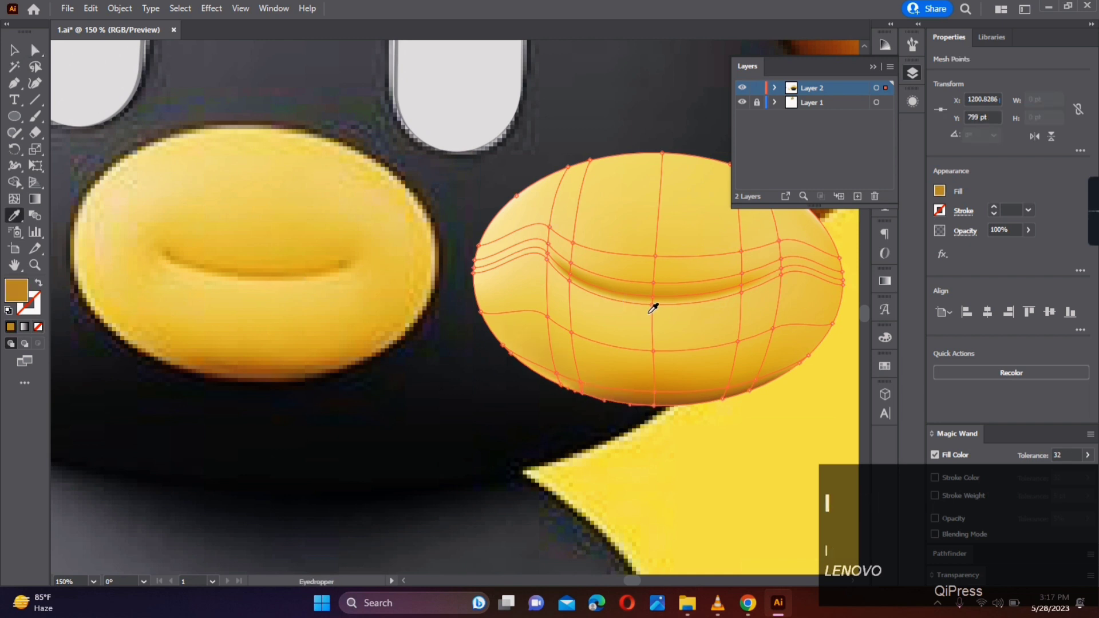
{"action": "left_click", "coordinate": [649, 313]}
{"action": "key", "text": "a"}
Step: Recolor the mesh point on the beak's left edge below the crease with a light yellow sampled nearby
{"action": "left_click", "coordinate": [514, 417]}
{"action": "left_click", "coordinate": [503, 345]}
{"action": "key", "text": "i"}
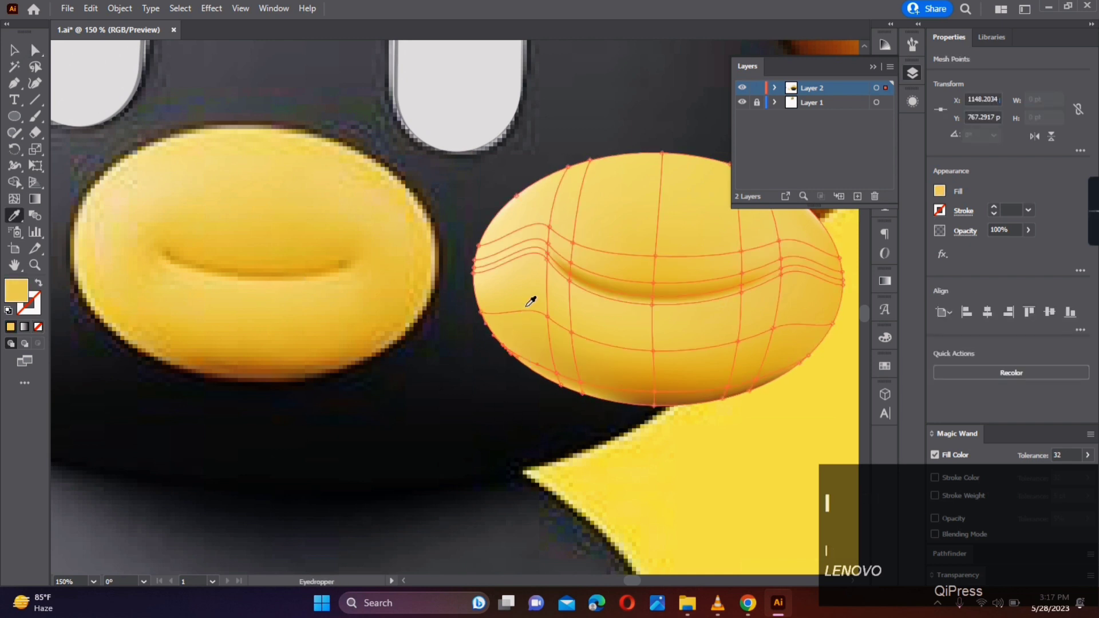
{"action": "left_click", "coordinate": [532, 277]}
{"action": "key", "text": "a"}
{"action": "left_click", "coordinate": [449, 421]}
Step: Add a vertical mesh line near the beak's right edge and adjust the edge point beside it
{"action": "key", "text": "space"}
{"action": "left_click_drag", "start_coordinate": [513, 431], "coordinate": [457, 467]}
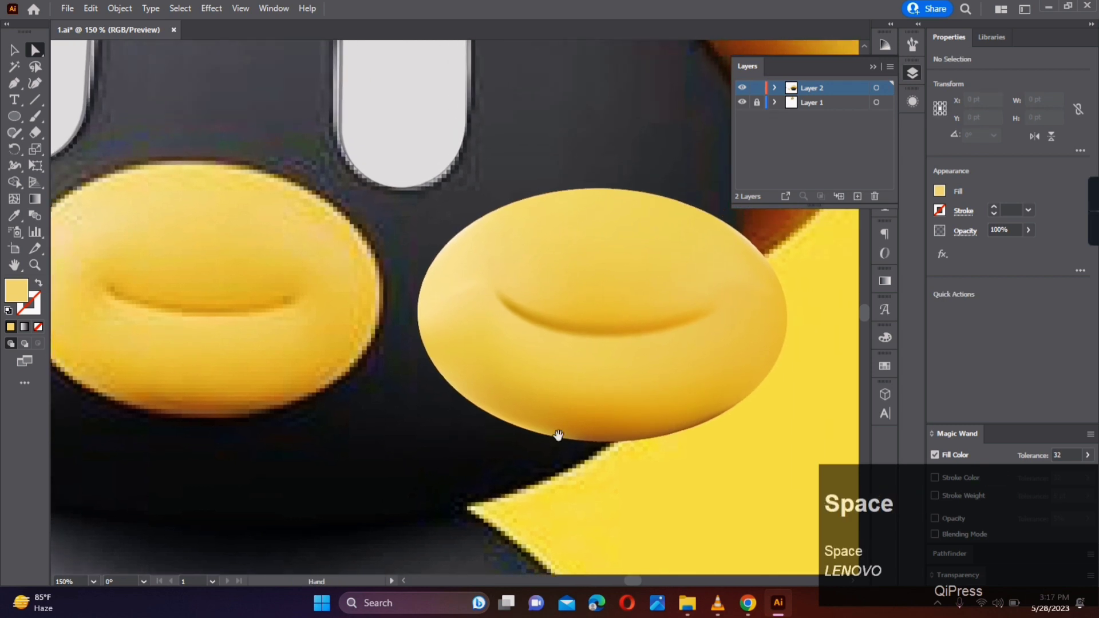
{"action": "left_click", "coordinate": [765, 297]}
{"action": "key", "text": "a"}
{"action": "left_click", "coordinate": [802, 292]}
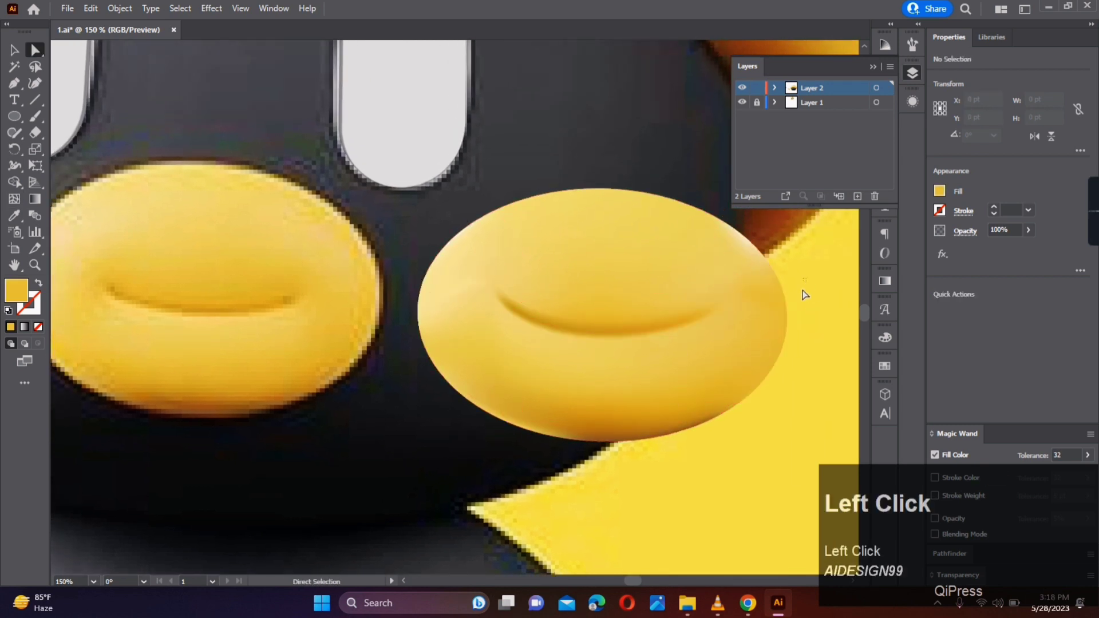
{"action": "left_click_drag", "start_coordinate": [779, 352], "coordinate": [777, 348]}
{"action": "left_click", "coordinate": [840, 304]}
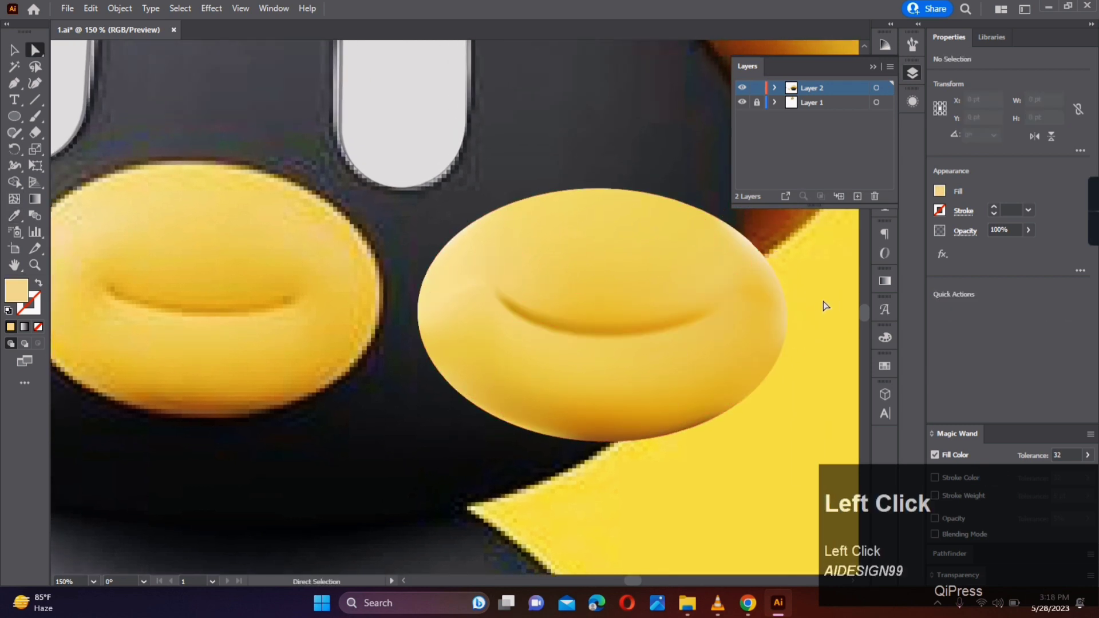
Step: Select the crease-level mesh points on the line near the beak's right edge and shift them slightly outward
{"action": "left_click", "coordinate": [761, 315]}
{"action": "left_click", "coordinate": [761, 302], "text": "shift"}
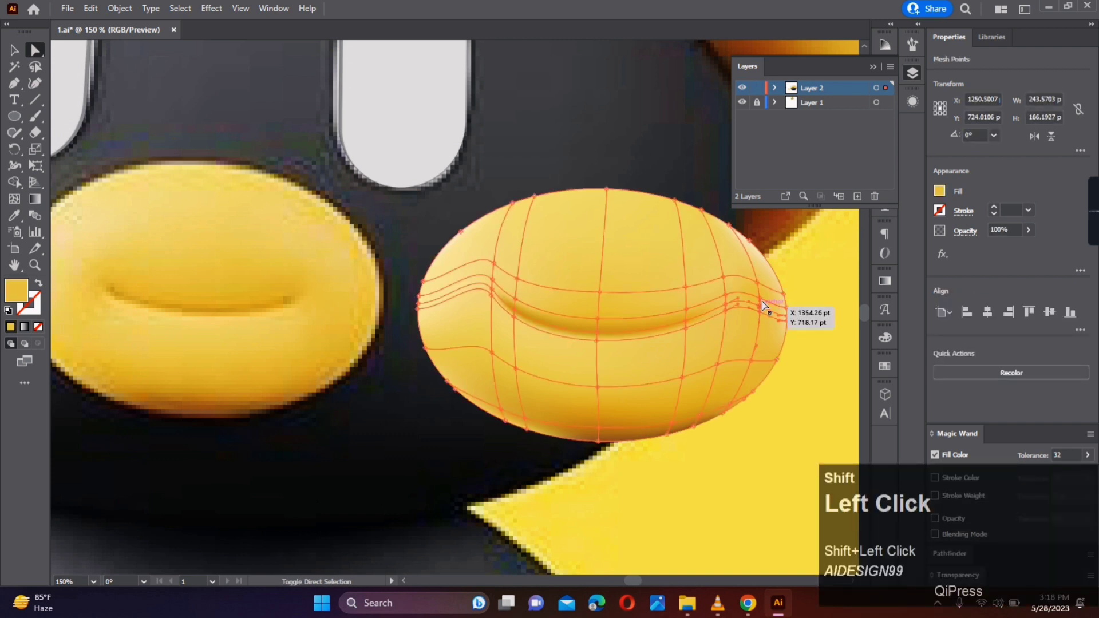
{"action": "left_click_drag", "start_coordinate": [763, 302], "coordinate": [770, 310]}
{"action": "left_click", "coordinate": [832, 311]}
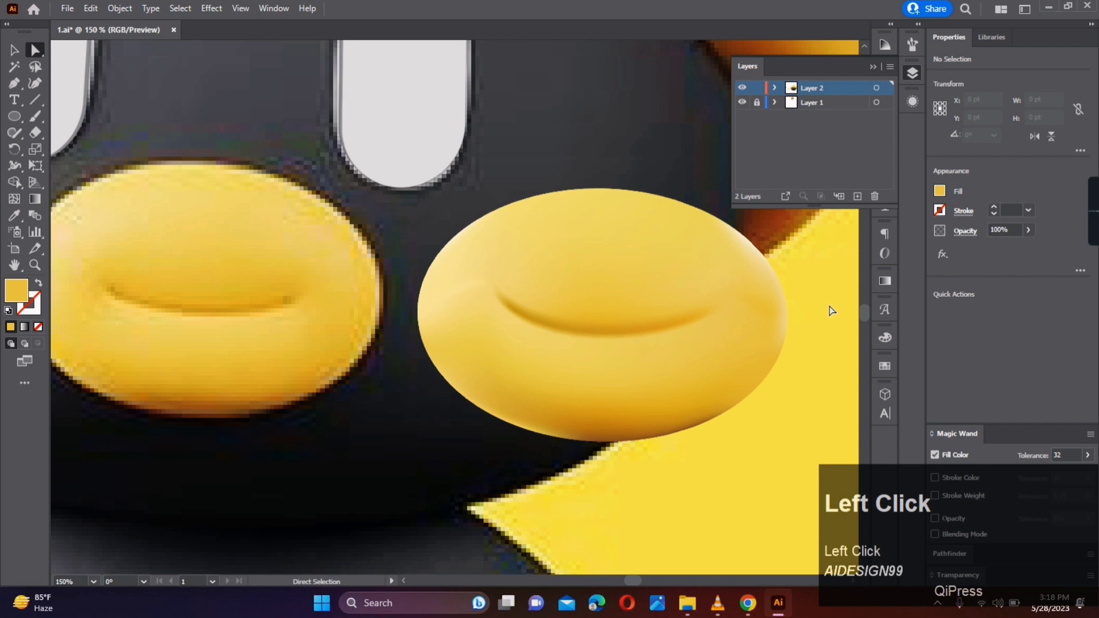
Step: Nudge the mesh points just above the mouth crease slightly down to narrow the crease shading
{"action": "left_click", "coordinate": [596, 321]}
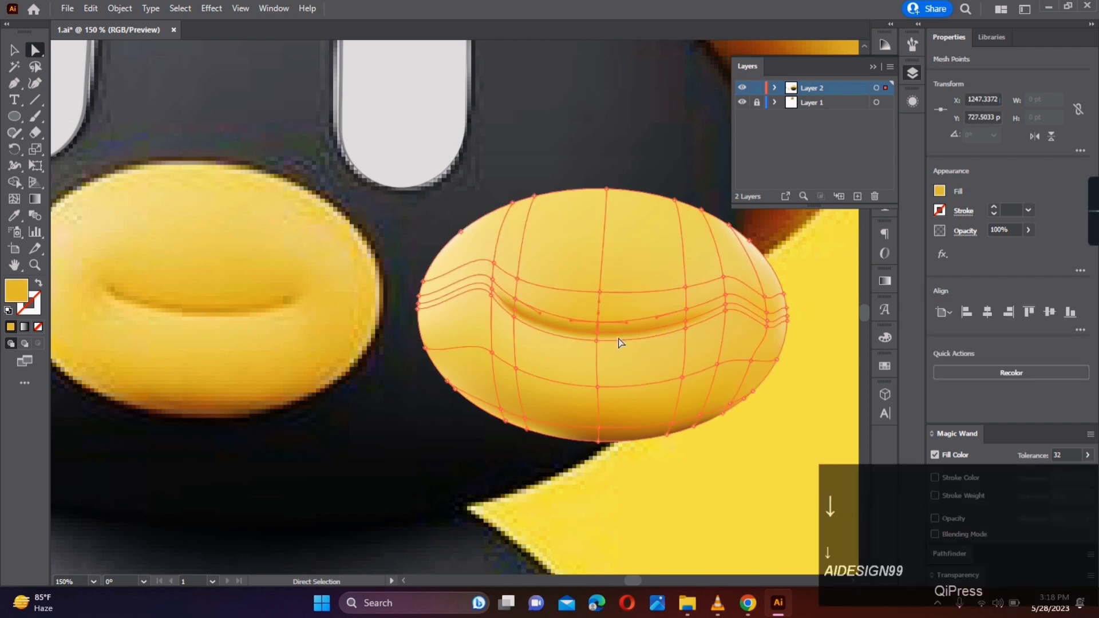
{"action": "left_click", "coordinate": [723, 297]}
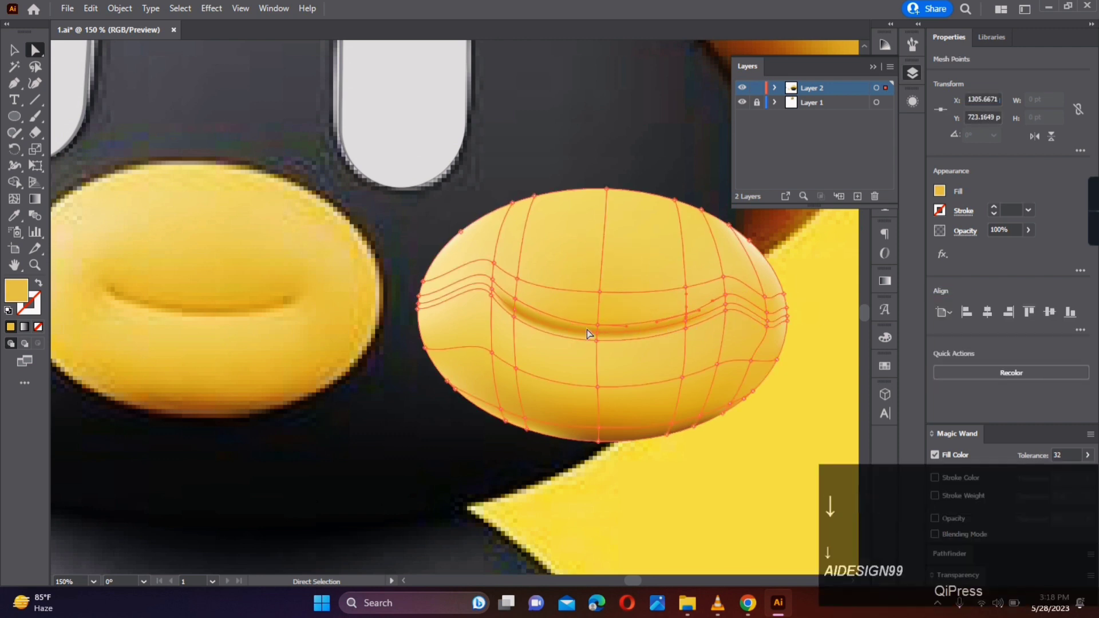
{"action": "left_click", "coordinate": [708, 474]}
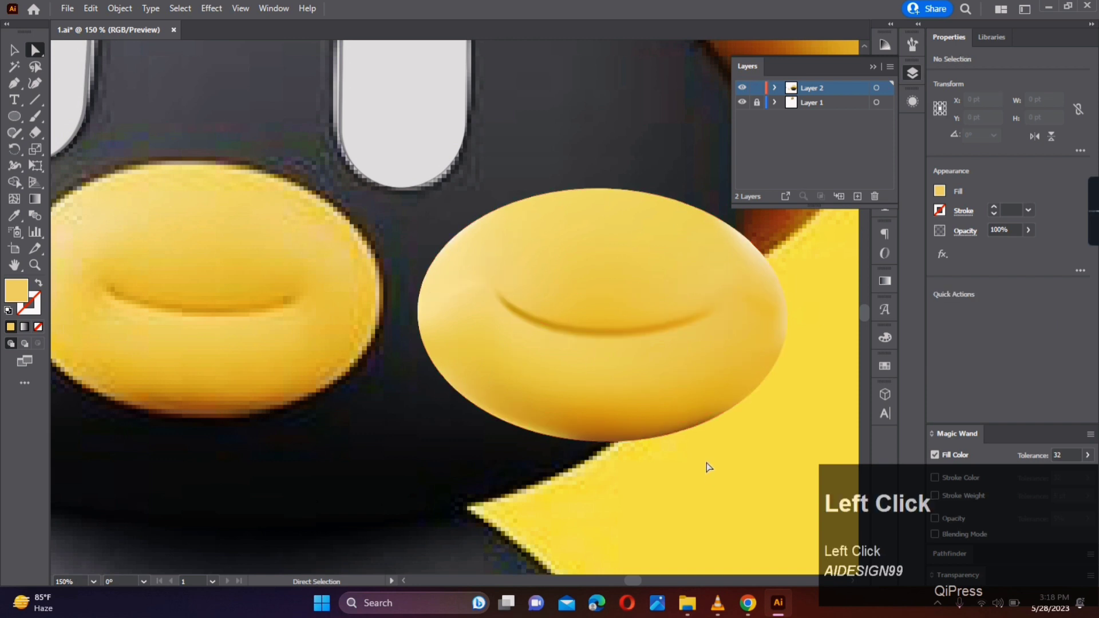
Step: Recolor the mesh point at the right end of the mouth crease with a yellow sampled from above the crease
{"action": "left_click", "coordinate": [685, 314]}
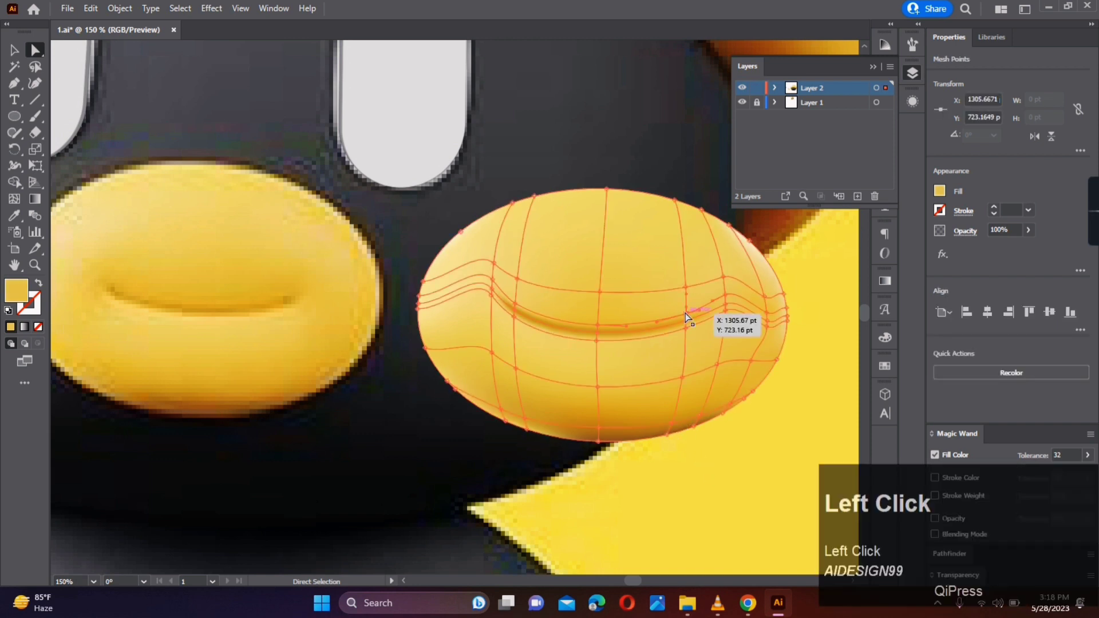
{"action": "key", "text": "o"}
{"action": "left_click", "coordinate": [624, 312]}
{"action": "key", "text": "a"}
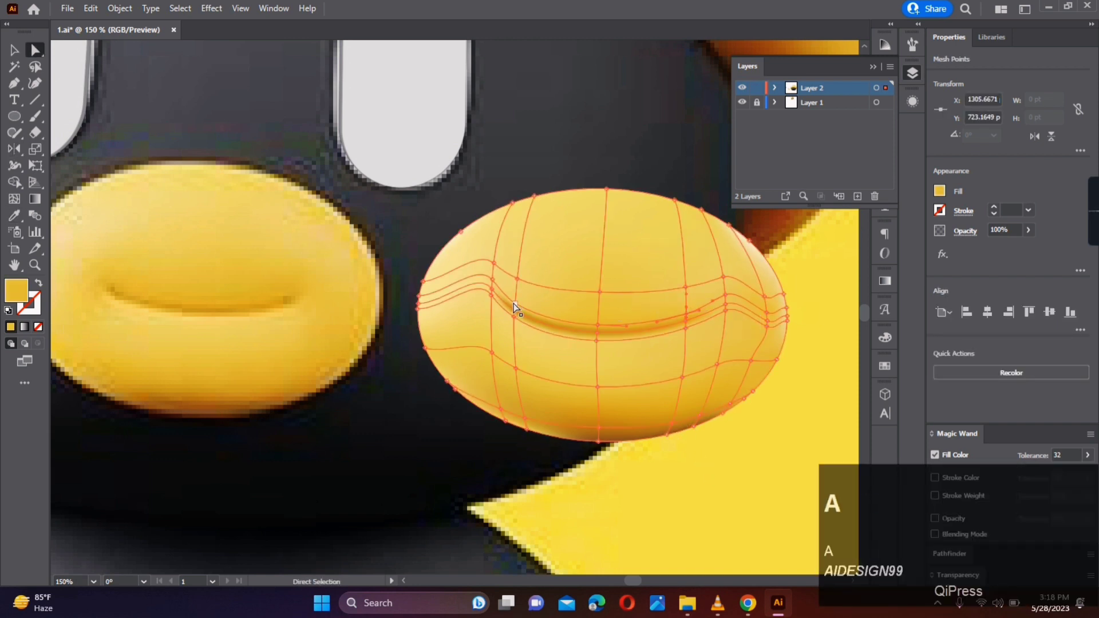
{"action": "left_click", "coordinate": [685, 312]}
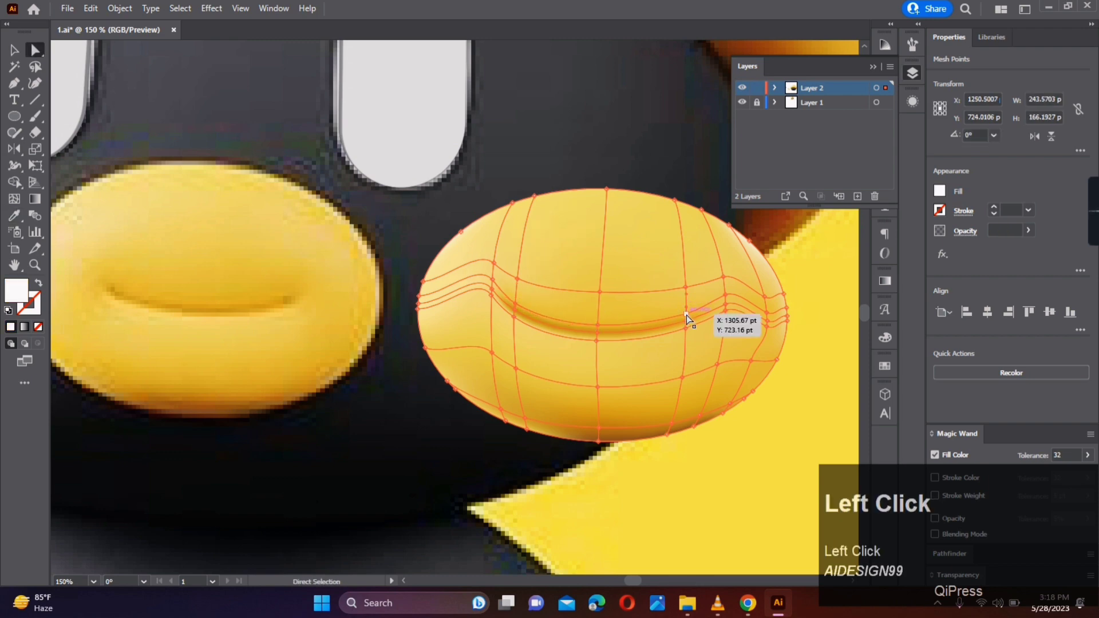
{"action": "left_click", "coordinate": [665, 538]}
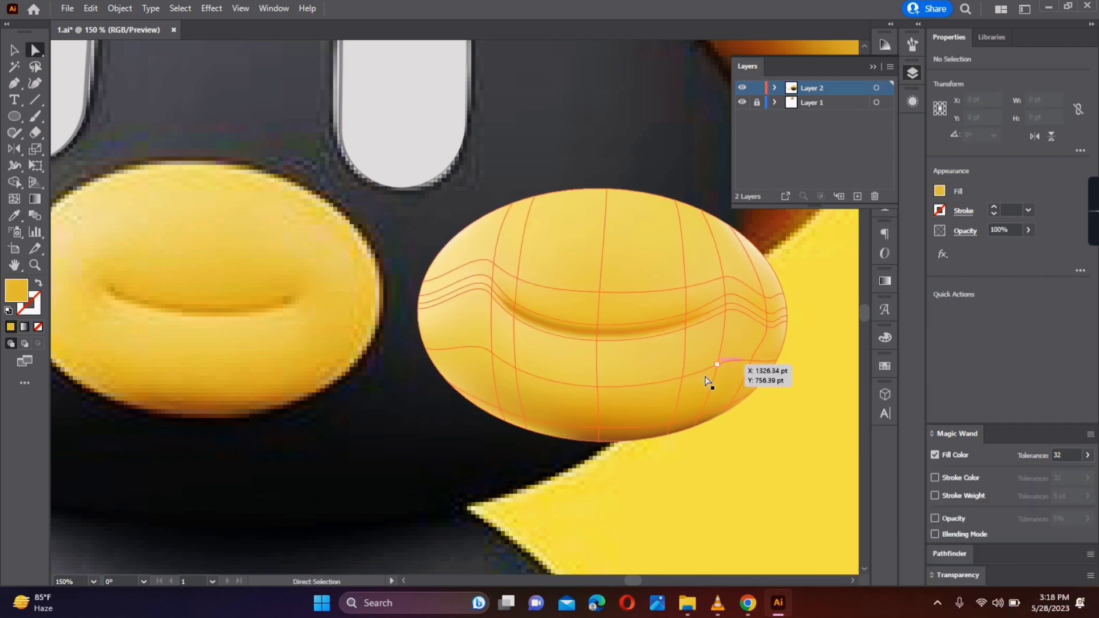
Step: Move the beak mesh back into place over the reference beak
{"action": "left_click_drag", "start_coordinate": [636, 405], "coordinate": [714, 441]}
{"action": "scroll", "coordinate": [653, 492], "scroll_direction": "down", "scroll_amount": 3}
{"action": "left_click_drag", "start_coordinate": [662, 498], "coordinate": [541, 441]}
{"action": "left_click_drag", "start_coordinate": [420, 358], "coordinate": [322, 367]}
Step: Select both eyes together with the beak and move them onto the recreated face beside the reference
{"action": "left_click", "coordinate": [393, 296], "text": "shift"}
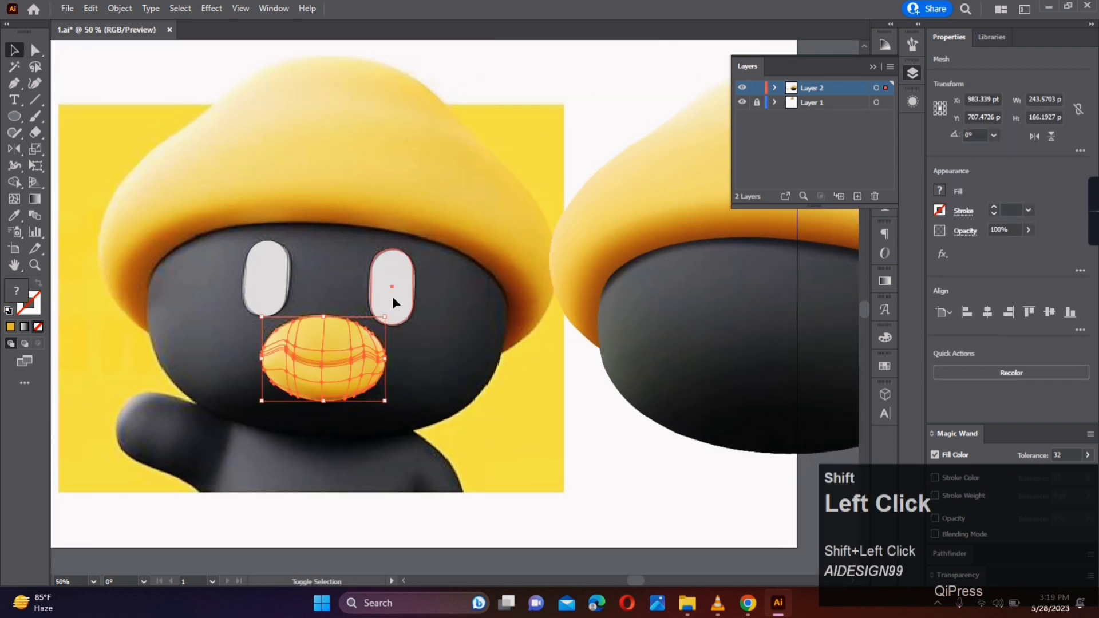
{"action": "left_click", "coordinate": [275, 290], "text": "shift"}
{"action": "left_click_drag", "start_coordinate": [276, 289], "coordinate": [571, 298]}
Step: Nudge the eyes and beak together to fine-tune their position on the recreated face
{"action": "key", "text": "Down"}
{"action": "key", "text": "Left"}
{"action": "key", "text": "Left"}
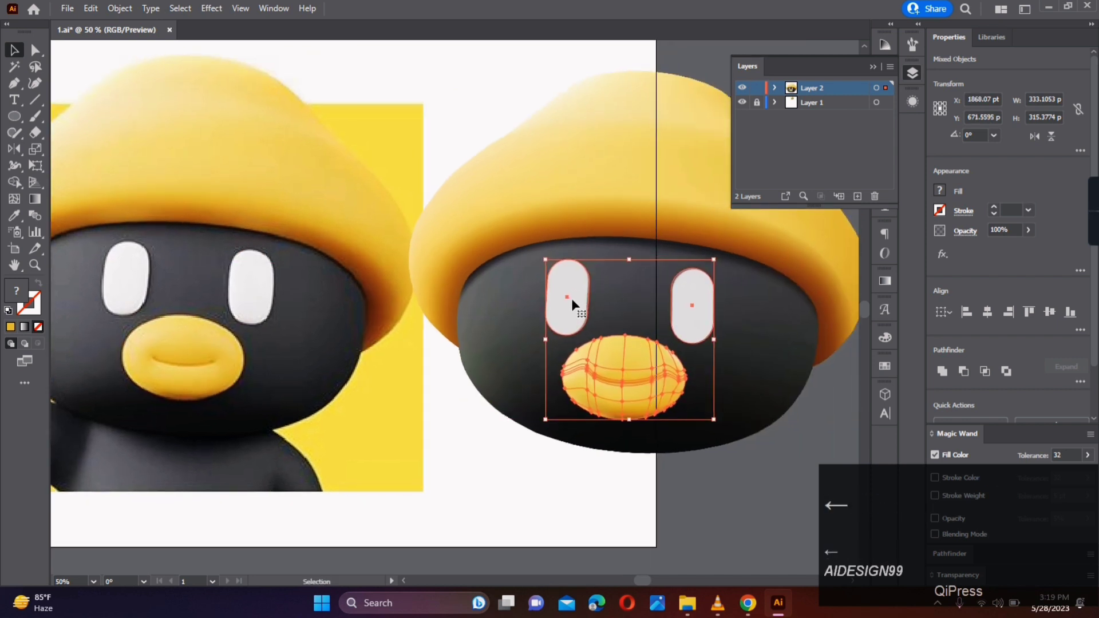
{"action": "key", "text": "Left"}
{"action": "key", "text": "Right"}
{"action": "key", "text": "Down"}
{"action": "key", "text": "Down"}
{"action": "key", "text": "Down"}
{"action": "key", "text": "Down"}
{"action": "key", "text": "Right"}
{"action": "left_click", "coordinate": [659, 489]}
Step: Apply a Multiply drop shadow to the beak mesh with 44% opacity, zero offsets and 2 pt blur
{"action": "left_click", "coordinate": [627, 372]}
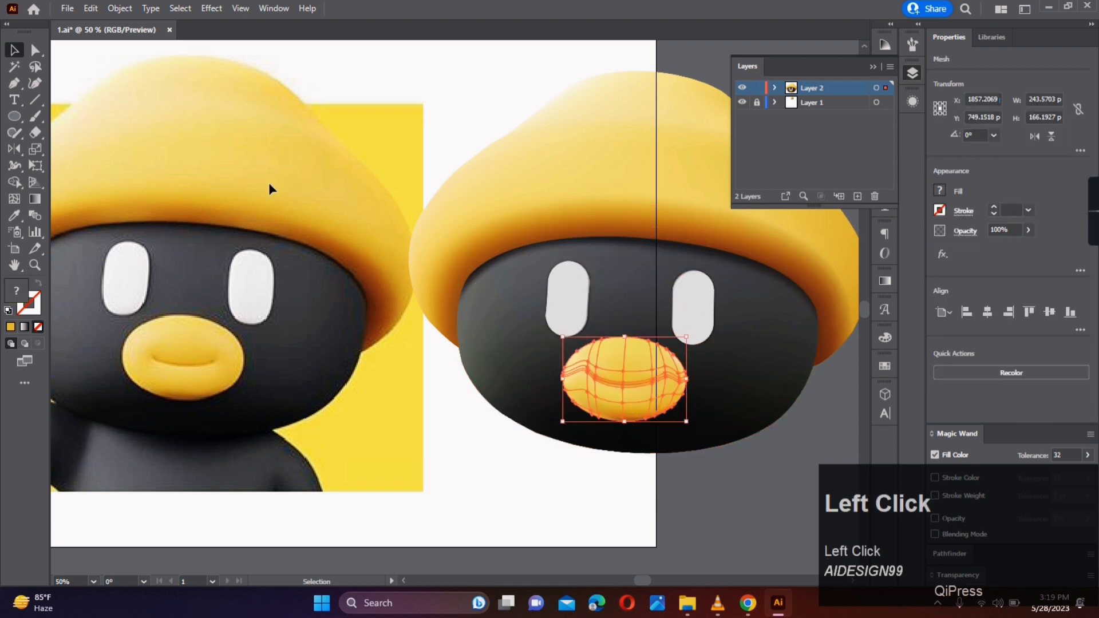
{"action": "left_click", "coordinate": [211, 8]}
{"action": "mouse_move", "coordinate": [282, 166]}
{"action": "left_click", "coordinate": [395, 165]}
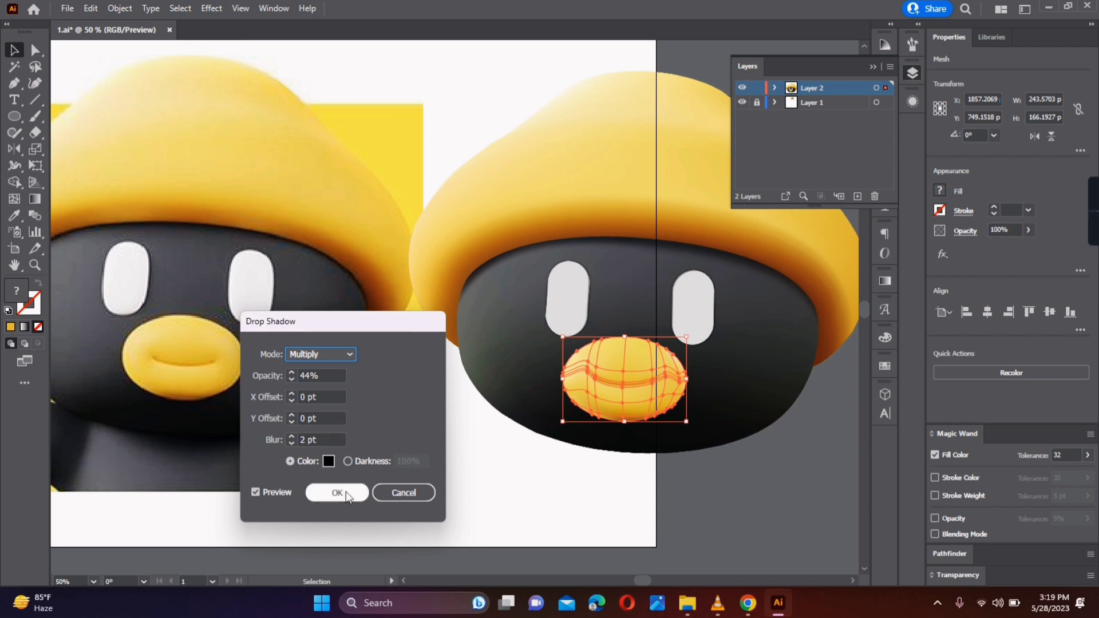
{"action": "left_click", "coordinate": [346, 491]}
{"action": "left_click", "coordinate": [427, 479]}
{"action": "left_click", "coordinate": [641, 379]}
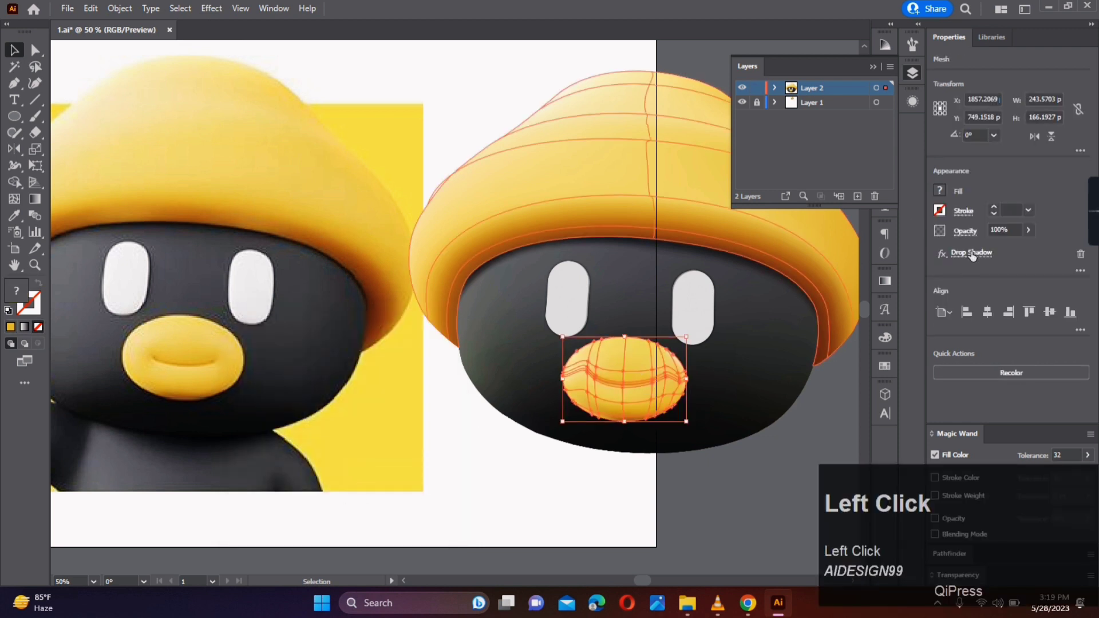
Step: Set the beak's drop shadow to 61% opacity and 4 pt blur
{"action": "left_click", "coordinate": [972, 254]}
{"action": "key", "text": "Up"}
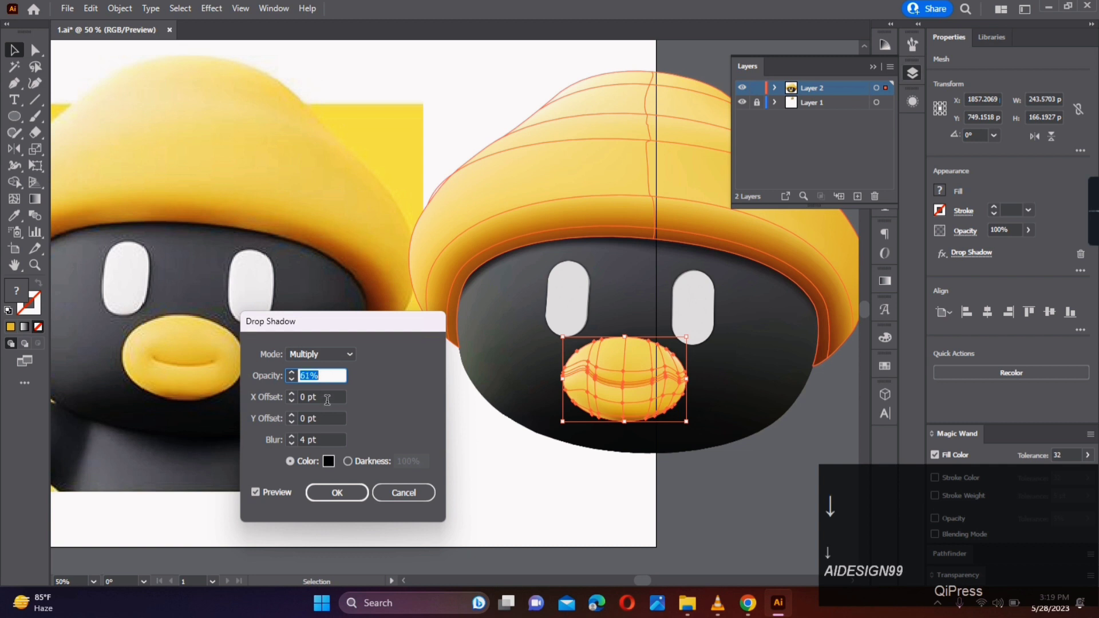
{"action": "left_click", "coordinate": [335, 484]}
{"action": "left_click", "coordinate": [431, 485]}
Step: Trace the reference body's shoulder curve and straight bottom edge with the Pen tool, starting where the neck meets the shoulder
{"action": "left_click_drag", "start_coordinate": [434, 481], "coordinate": [695, 456]}
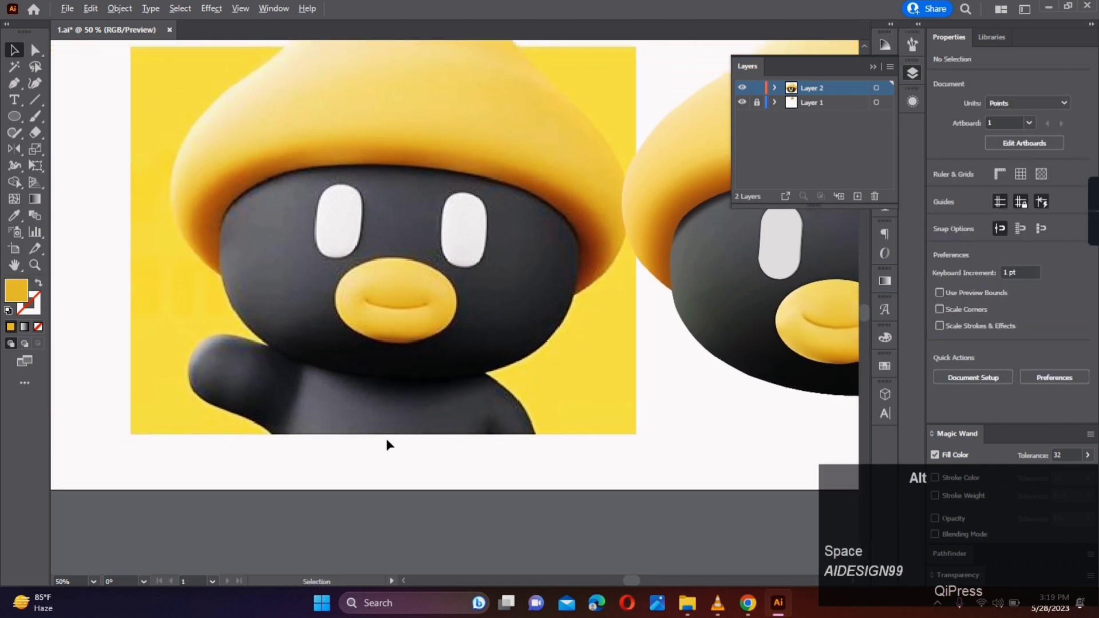
{"action": "scroll", "coordinate": [387, 444], "scroll_direction": "up", "scroll_amount": 1}
{"action": "left_click_drag", "start_coordinate": [452, 462], "coordinate": [491, 485]}
{"action": "left_click", "coordinate": [14, 83]}
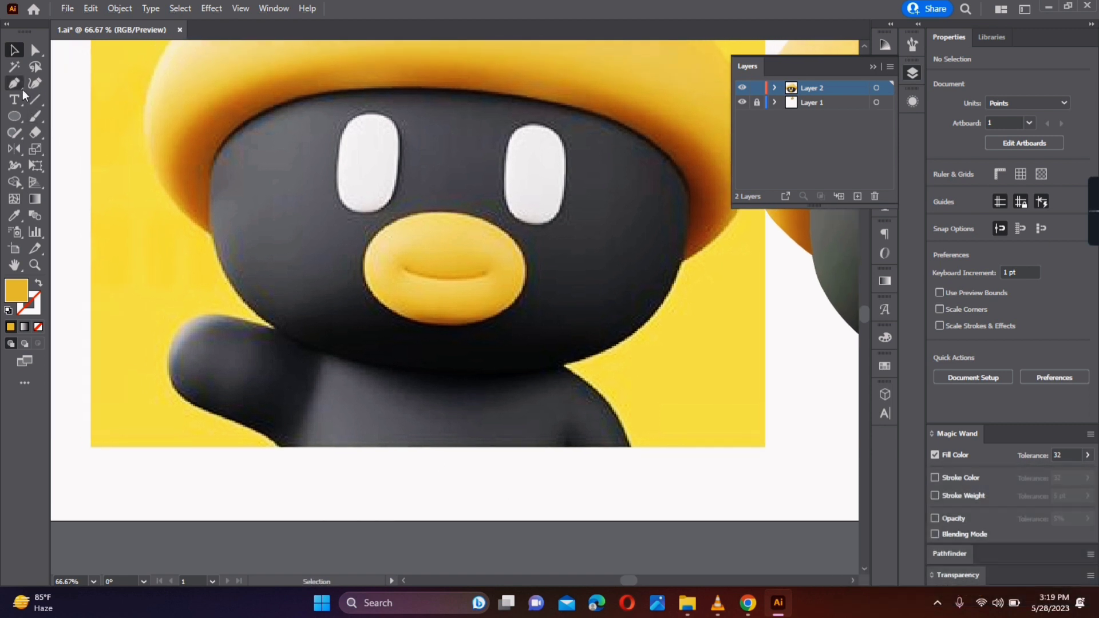
{"action": "left_click", "coordinate": [553, 365]}
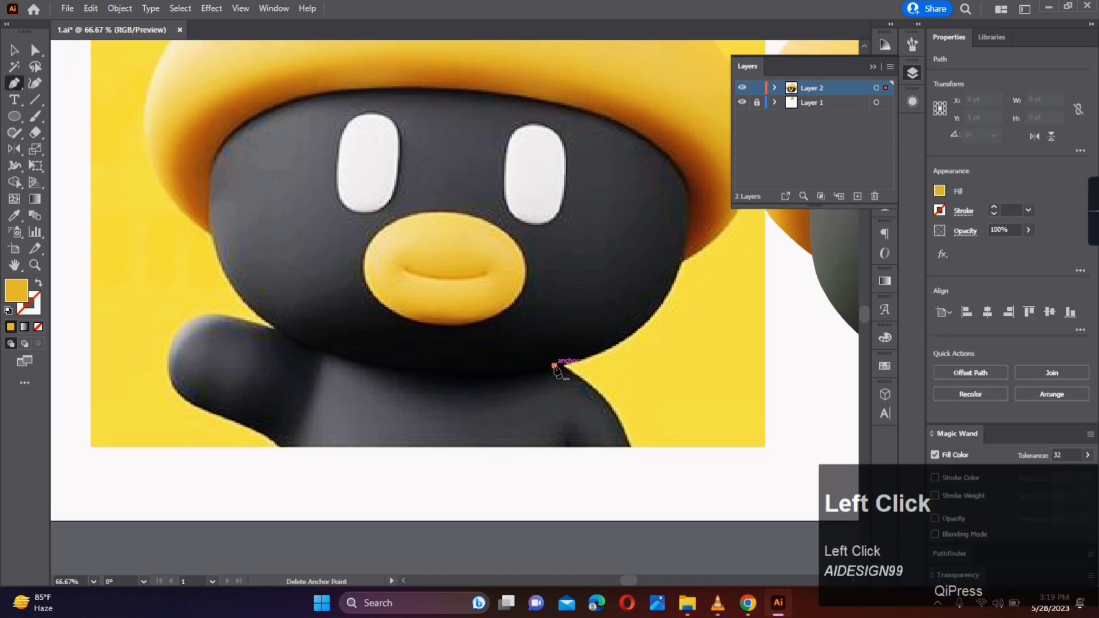
{"action": "left_click_drag", "start_coordinate": [630, 447], "coordinate": [653, 519]}
{"action": "left_click", "coordinate": [630, 447]}
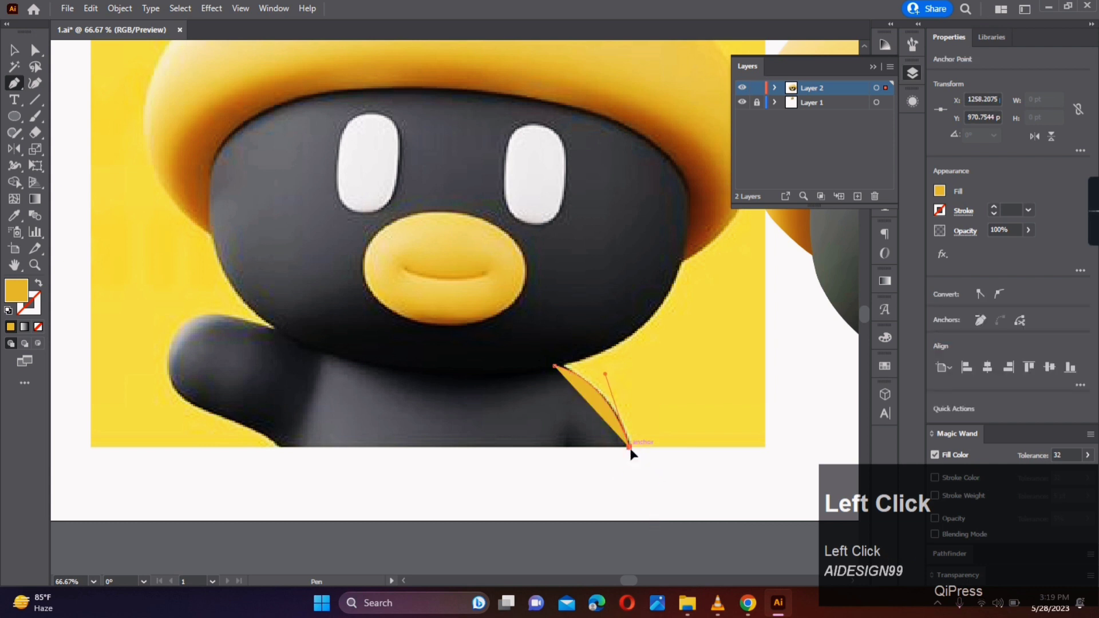
{"action": "left_click", "coordinate": [280, 448], "text": "shift"}
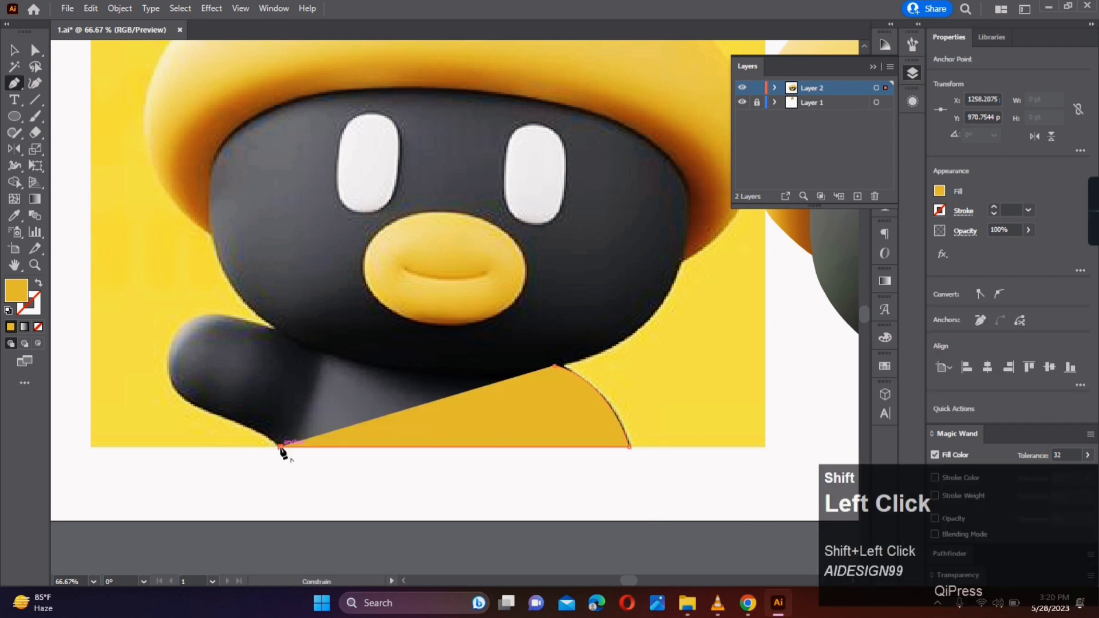
Step: Continue the body path along the waving arm's lower edge and around the rounded hand
{"action": "left_click", "coordinate": [203, 411]}
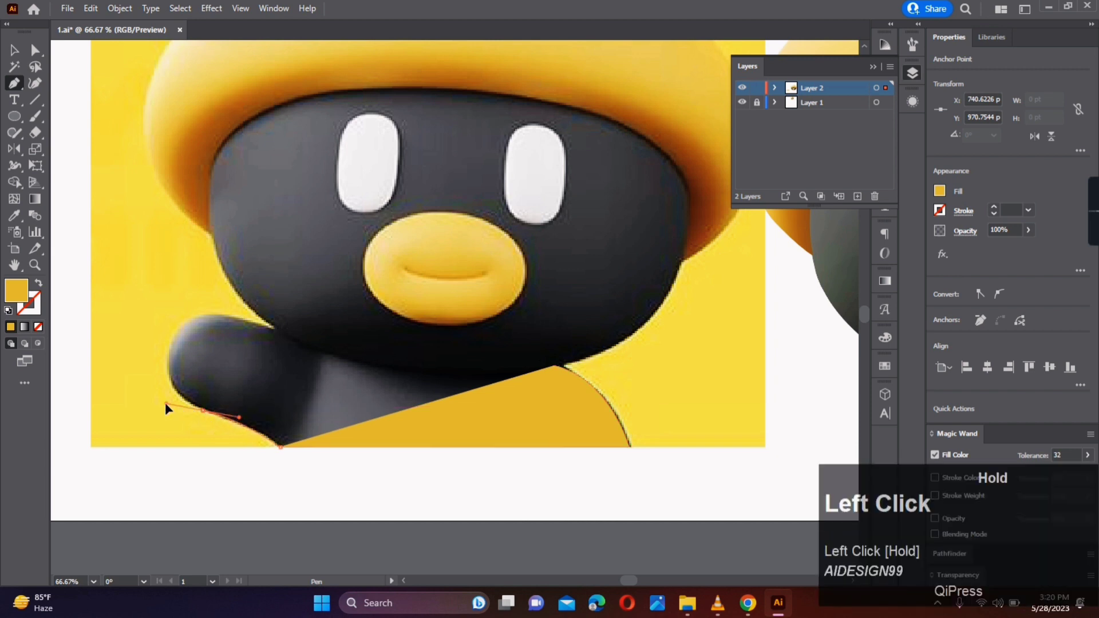
{"action": "left_click_drag", "start_coordinate": [165, 408], "coordinate": [166, 406]}
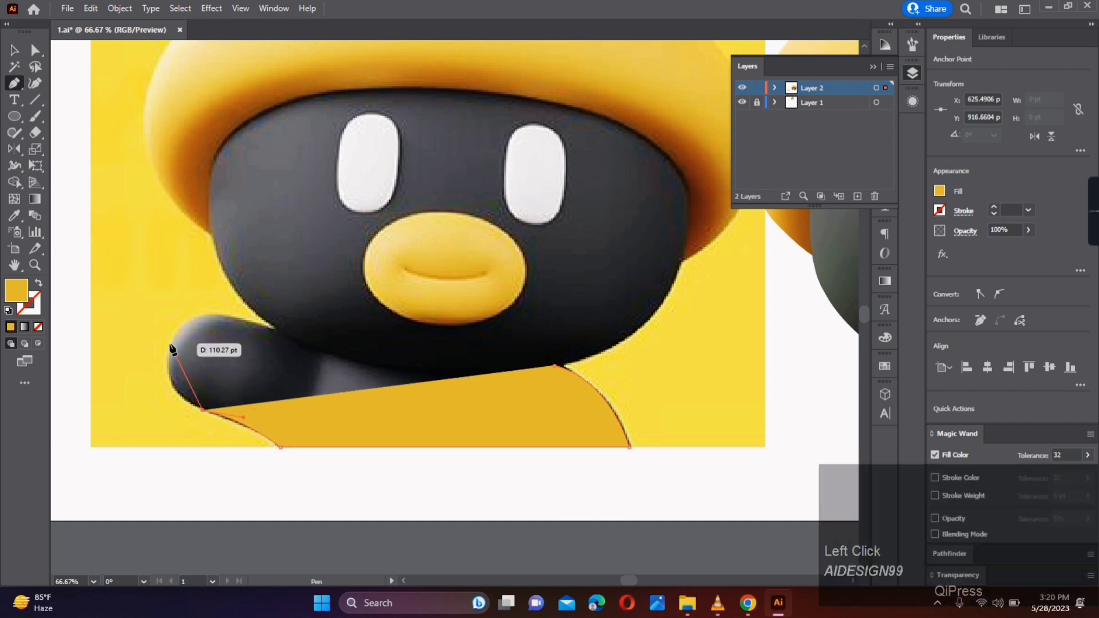
{"action": "left_click_drag", "start_coordinate": [171, 345], "coordinate": [184, 287]}
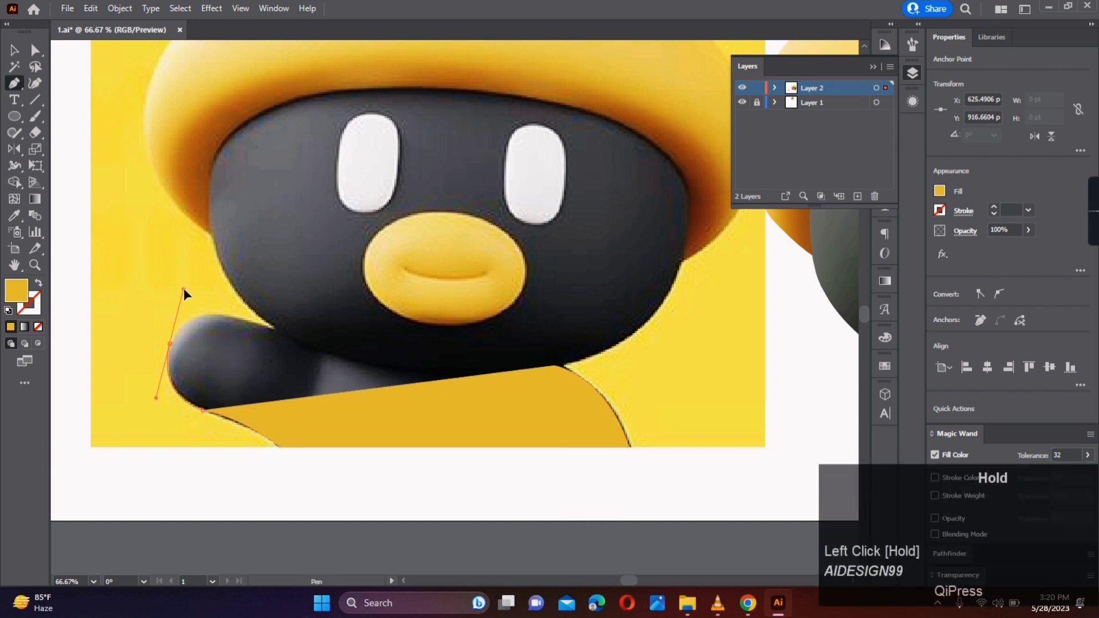
{"action": "left_click", "coordinate": [170, 344]}
Step: Swap the path's fill and stroke, and close the body outline along the arm's upper edge and under the chin
{"action": "left_click", "coordinate": [39, 284]}
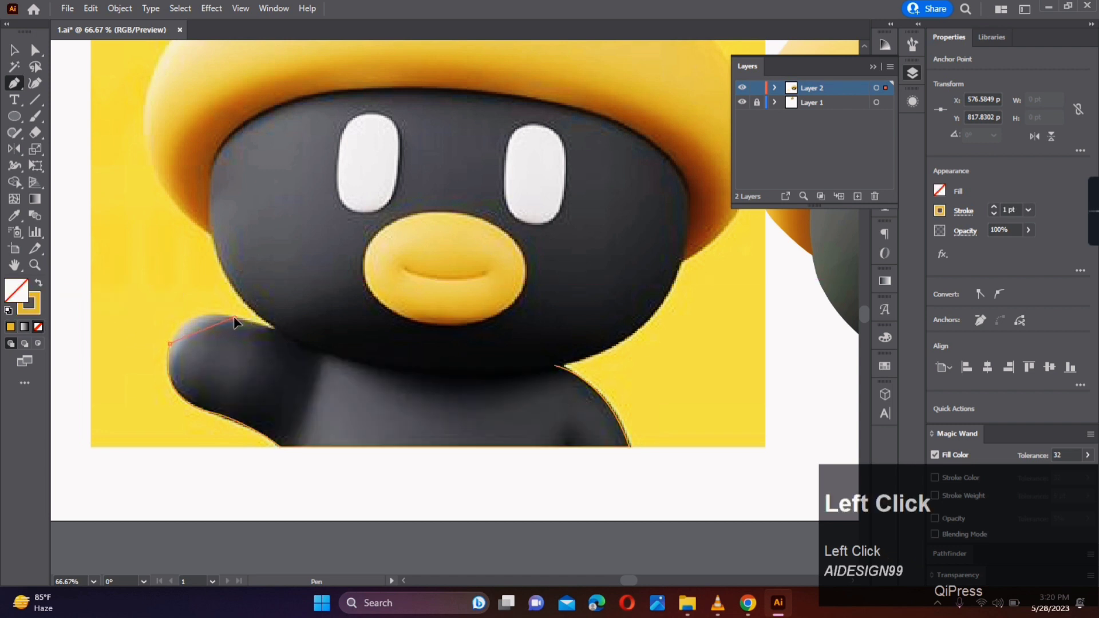
{"action": "left_click_drag", "start_coordinate": [237, 327], "coordinate": [342, 353]}
{"action": "left_click_drag", "start_coordinate": [555, 365], "coordinate": [605, 374]}
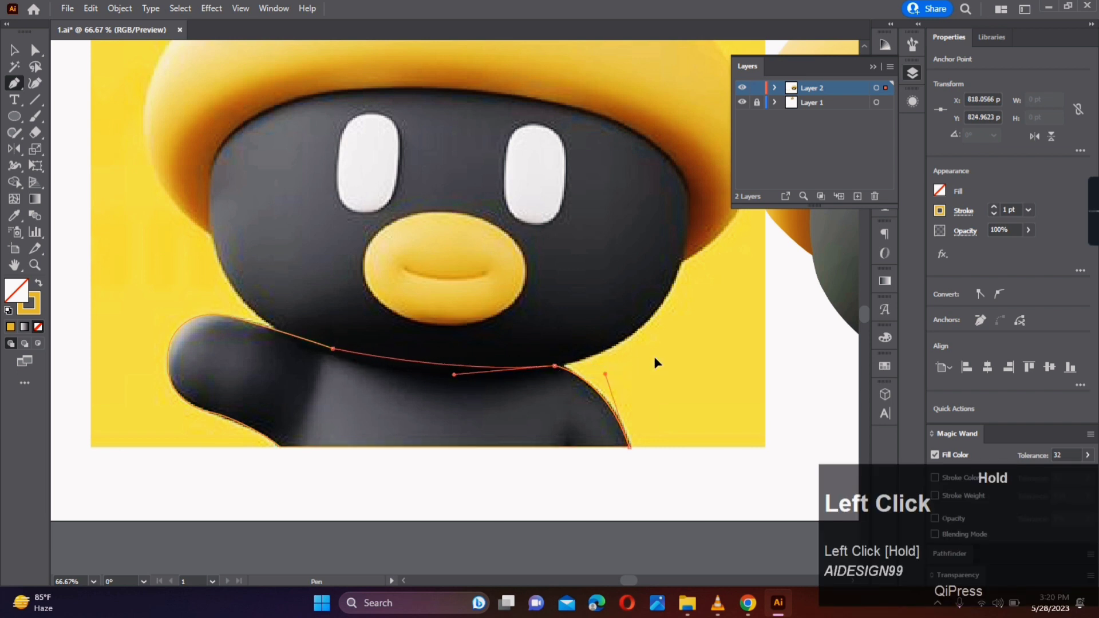
{"action": "left_click_drag", "start_coordinate": [681, 353], "coordinate": [682, 354]}
Step: Nudge the neck-shoulder anchor up and left, and adjust its handle so the outline follows the underside of the head
{"action": "left_click", "coordinate": [42, 55]}
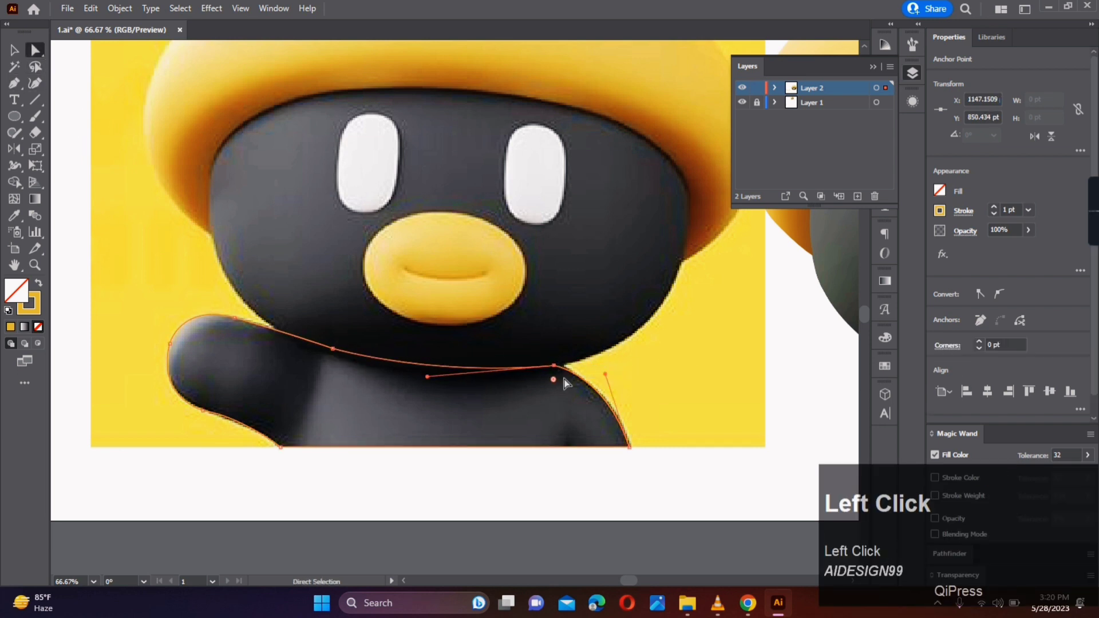
{"action": "key", "text": "Up"}
{"action": "key", "text": "Up"}
{"action": "key", "text": "Up"}
{"action": "key", "text": "Up"}
{"action": "key", "text": "Up"}
{"action": "key", "text": "Left"}
{"action": "key", "text": "Left"}
{"action": "key", "text": "Left"}
{"action": "key", "text": "Left"}
{"action": "key", "text": "Left"}
{"action": "key", "text": "Left"}
{"action": "key", "text": "Left"}
{"action": "left_click_drag", "start_coordinate": [424, 376], "coordinate": [412, 382]}
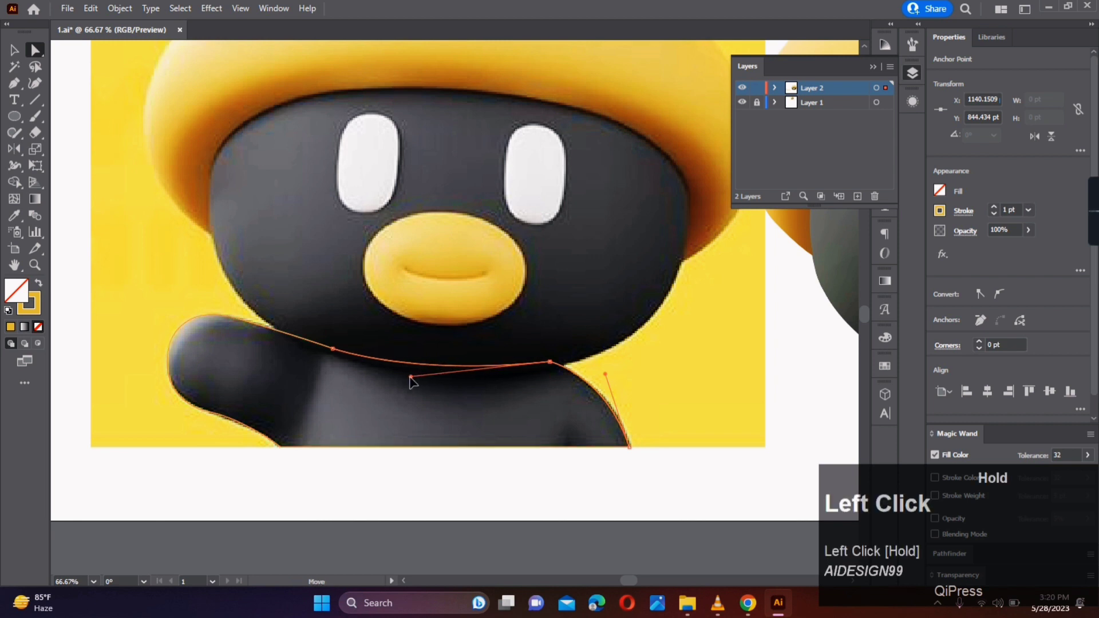
{"action": "left_click", "coordinate": [414, 413]}
Step: Add a mesh line across the body where the arm meets the torso, and move its lower end toward the armpit
{"action": "left_click", "coordinate": [14, 198]}
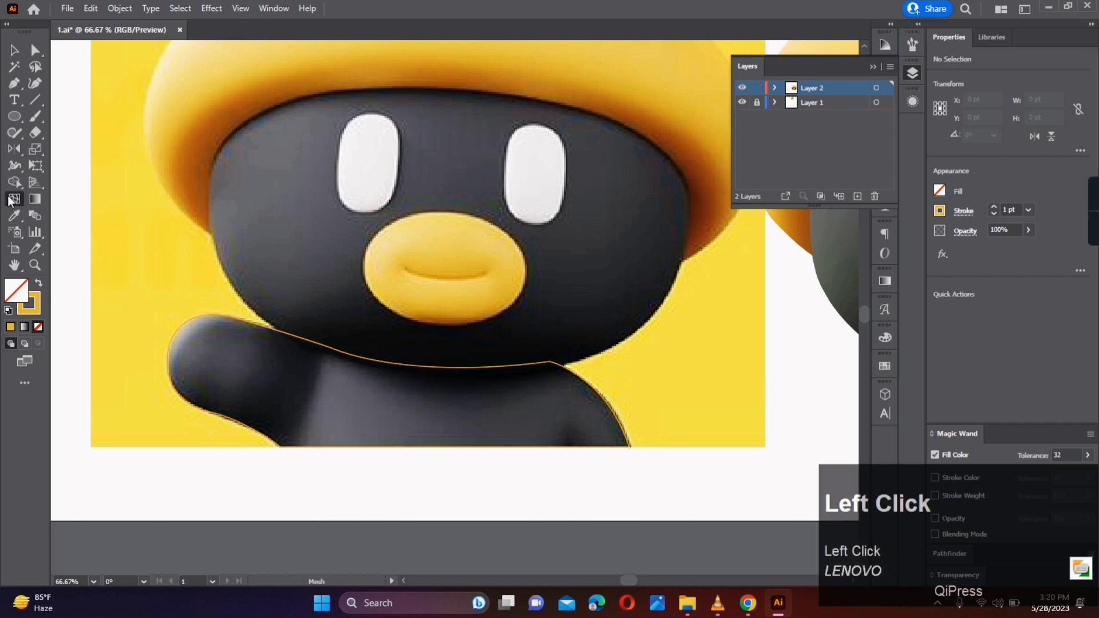
{"action": "key", "text": "ctrl+z"}
{"action": "left_click", "coordinate": [324, 347]}
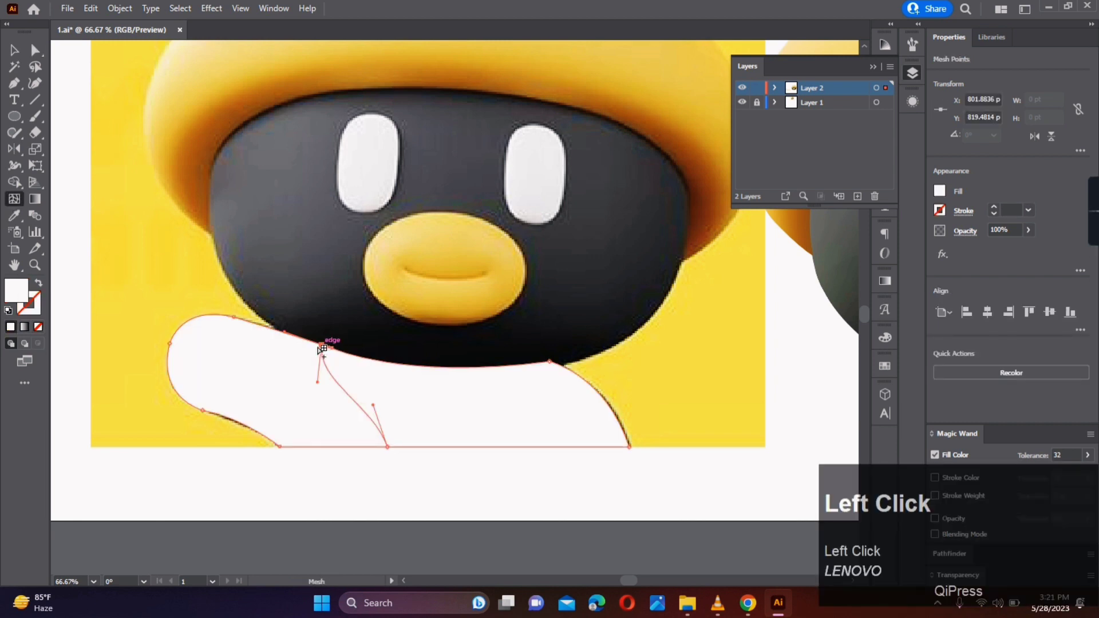
{"action": "key", "text": "a"}
{"action": "left_click_drag", "start_coordinate": [386, 447], "coordinate": [291, 447]}
Step: Show Layer 2 in outline view and bend the lower part of the arm-torso mesh line to match the reference crease
{"action": "left_click", "coordinate": [742, 88], "text": "ctrl"}
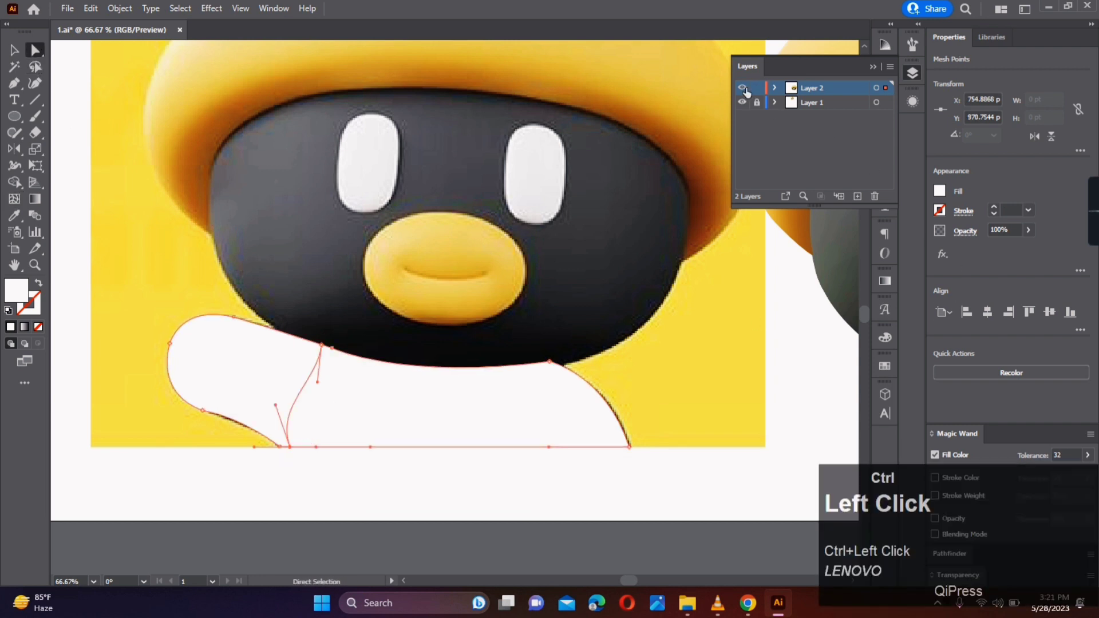
{"action": "left_click_drag", "start_coordinate": [274, 406], "coordinate": [298, 451]}
{"action": "left_click", "coordinate": [304, 448]}
{"action": "left_click", "coordinate": [304, 493]}
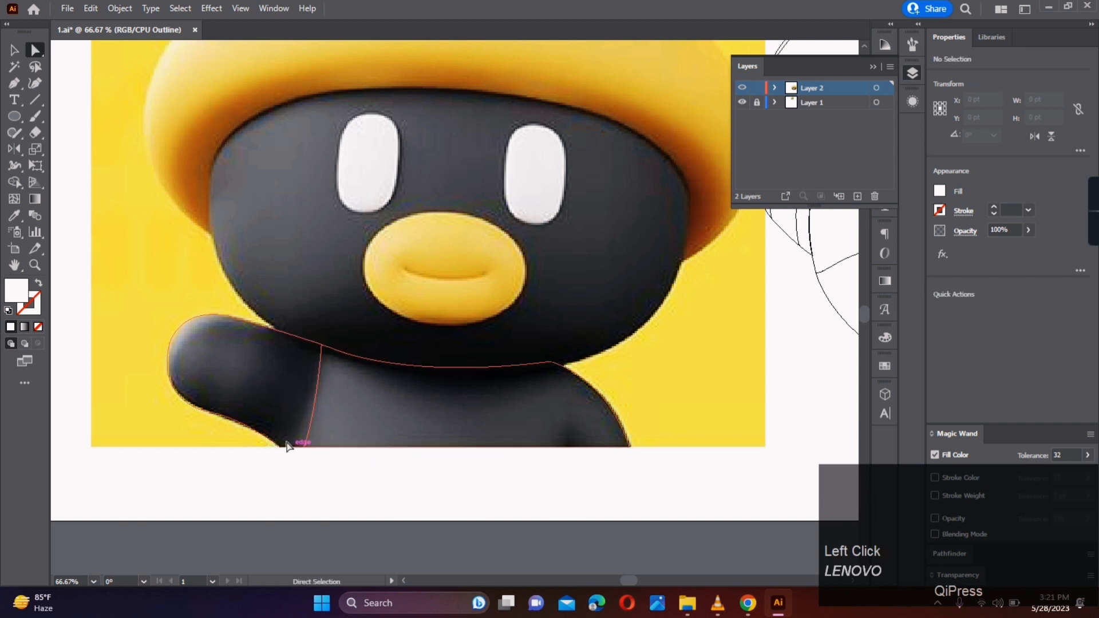
Step: Nudge the top mesh point of the arm-torso line 3 pt right and 2 pt down
{"action": "left_click_drag", "start_coordinate": [325, 350], "coordinate": [337, 350]}
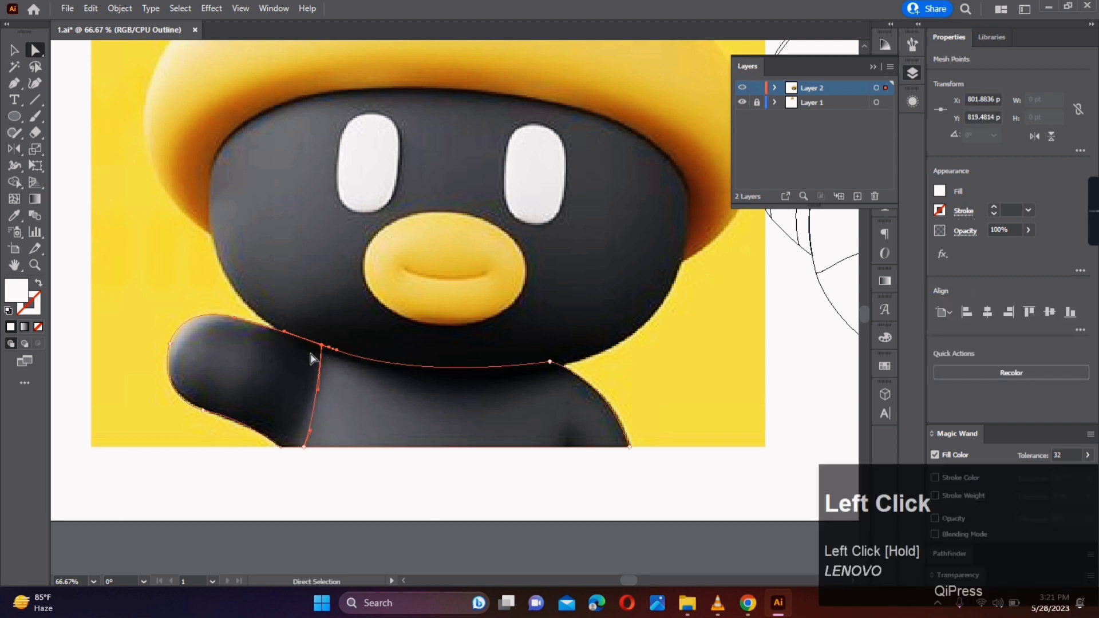
{"action": "key", "text": "Right"}
{"action": "key", "text": "Right"}
{"action": "key", "text": "Right"}
{"action": "key", "text": "Down"}
{"action": "key", "text": "Down"}
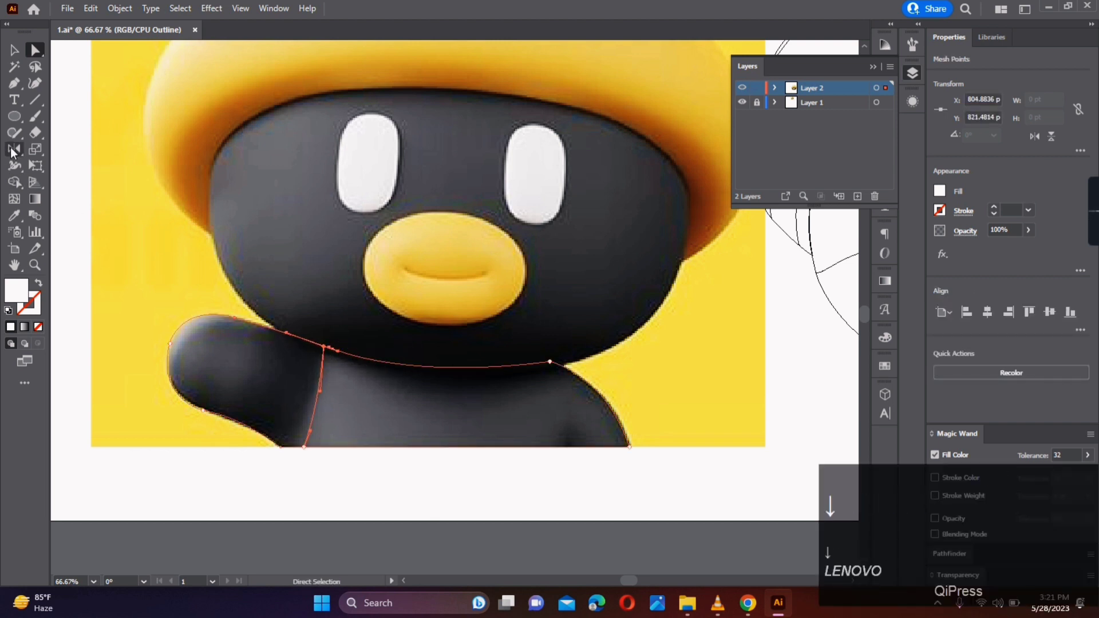
Step: Add a second mesh line across the arm and move its upper end along the arm's top edge toward the head
{"action": "left_click", "coordinate": [15, 199]}
{"action": "key", "text": "ctrl+z"}
{"action": "left_click", "coordinate": [270, 438]}
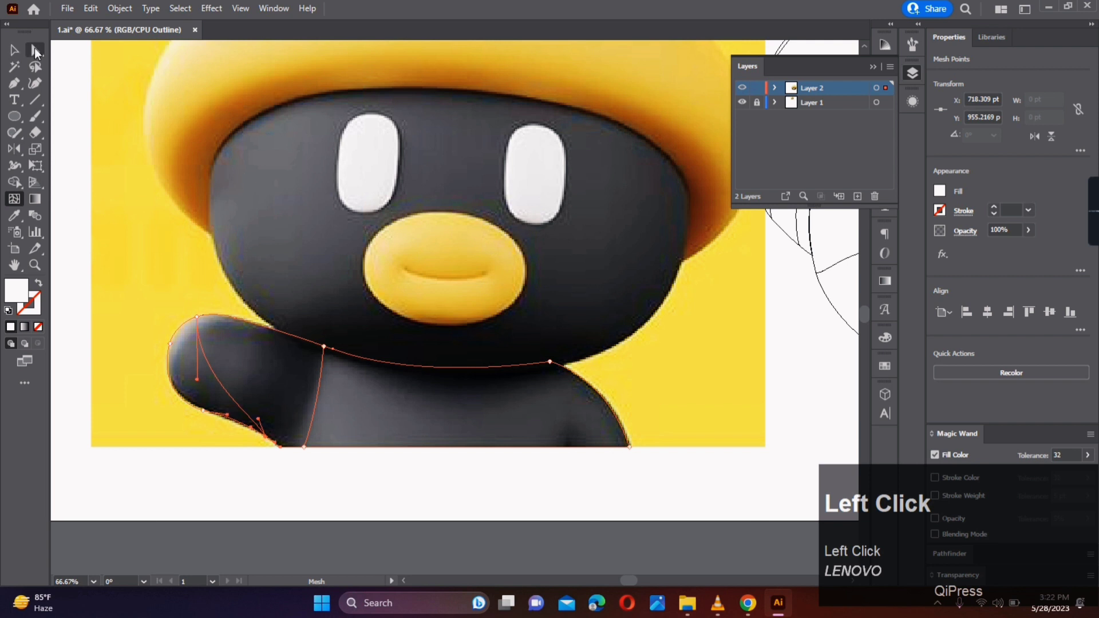
{"action": "left_click_drag", "start_coordinate": [234, 323], "coordinate": [280, 338]}
Step: Delete the extra anchor on the arm's upper edge and reshape the curve over the hand with the neighbouring mesh point's handle
{"action": "right_click", "coordinate": [14, 83]}
{"action": "left_click", "coordinate": [74, 115]}
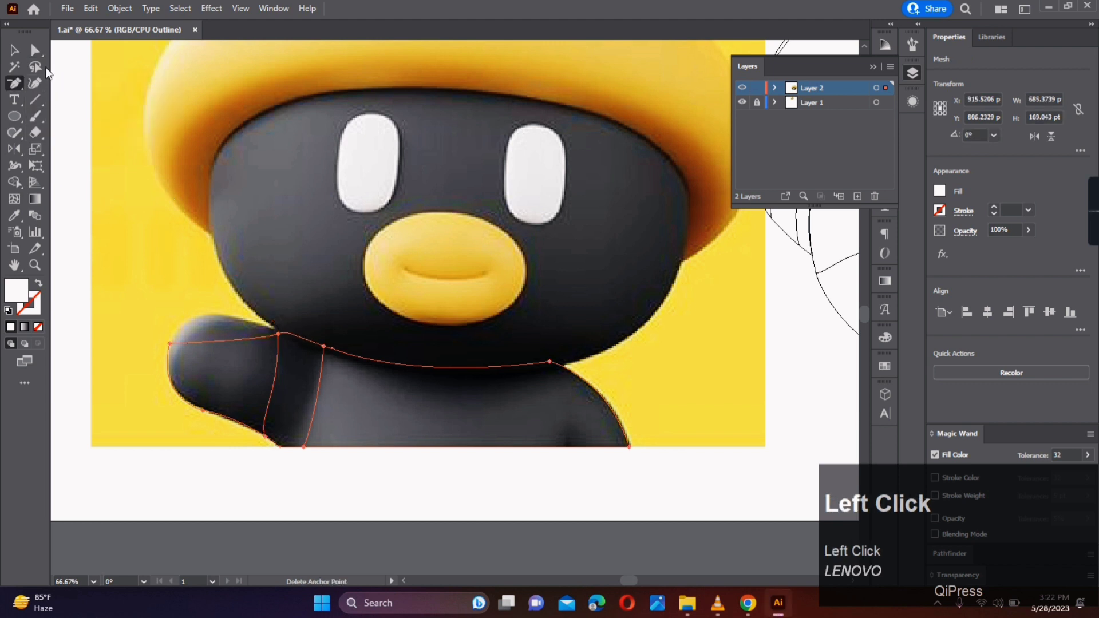
{"action": "left_click_drag", "start_coordinate": [257, 340], "coordinate": [186, 284]}
{"action": "left_click_drag", "start_coordinate": [287, 336], "coordinate": [280, 331]}
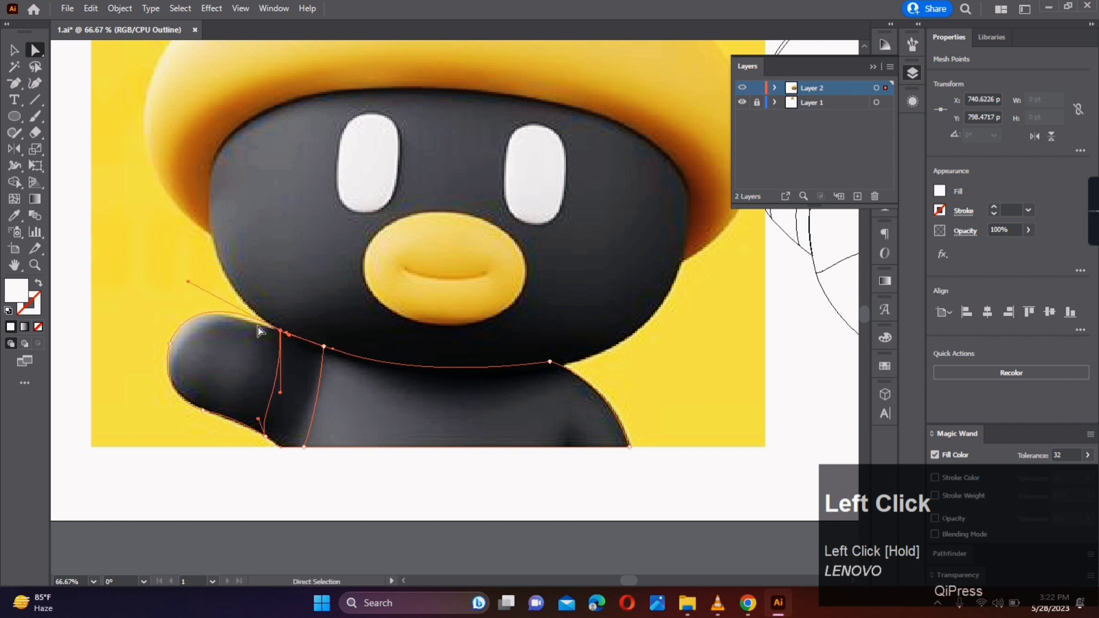
{"action": "left_click_drag", "start_coordinate": [183, 286], "coordinate": [182, 285]}
{"action": "left_click", "coordinate": [297, 295]}
Step: Add a mesh line between the two arm lines, shift its lower end toward the armpit and color that point with a sampled dark grey
{"action": "left_click", "coordinate": [308, 341]}
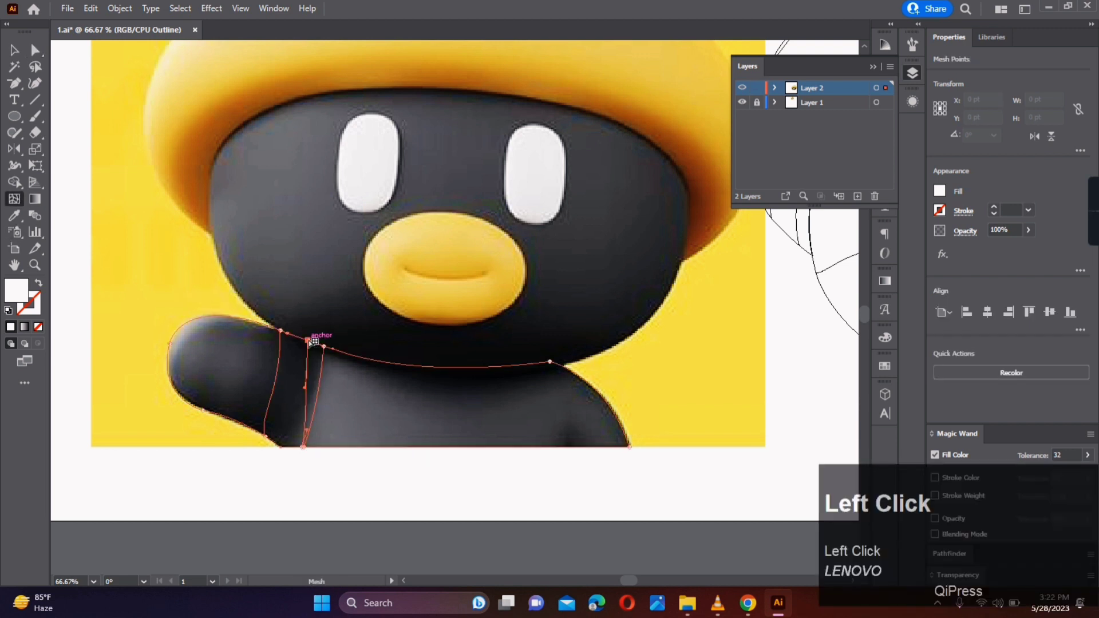
{"action": "key", "text": "a"}
{"action": "left_click_drag", "start_coordinate": [300, 448], "coordinate": [287, 447]}
{"action": "key", "text": "i"}
{"action": "left_click", "coordinate": [299, 385]}
Step: Recolor the upper mesh points of the arm lines with dark tones sampled from the reference
{"action": "key", "text": "a"}
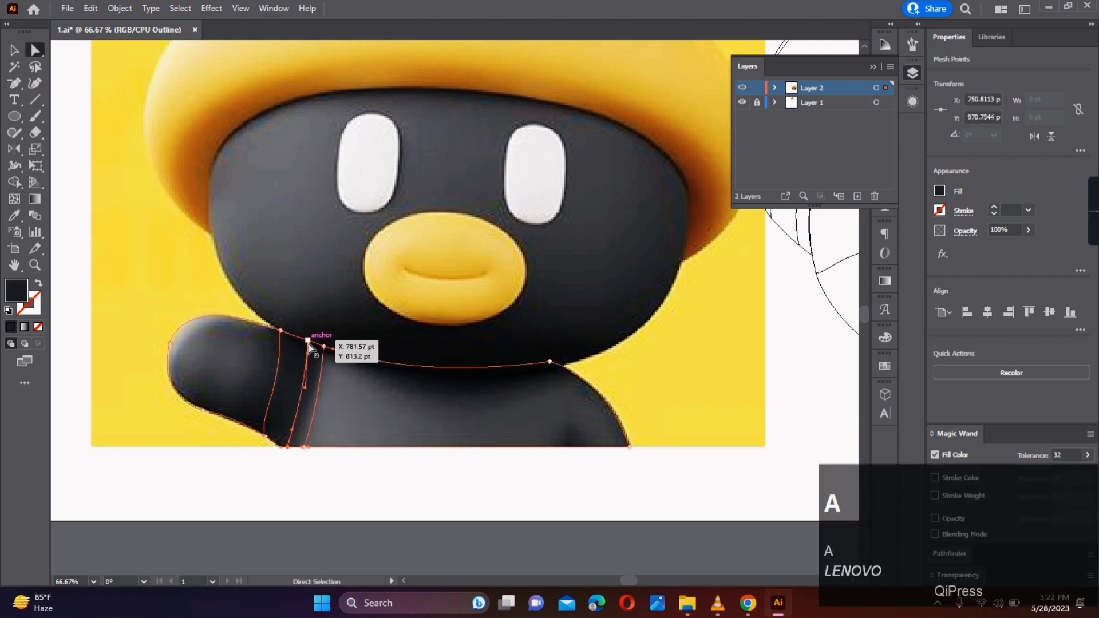
{"action": "left_click", "coordinate": [308, 340]}
{"action": "key", "text": "i"}
{"action": "left_click", "coordinate": [305, 350]}
{"action": "key", "text": "a"}
{"action": "left_click", "coordinate": [280, 331]}
{"action": "key", "text": "i"}
Step: Recolor the lower mesh points around the armpit with greys sampled from the adjacent reference areas
{"action": "left_click", "coordinate": [304, 447]}
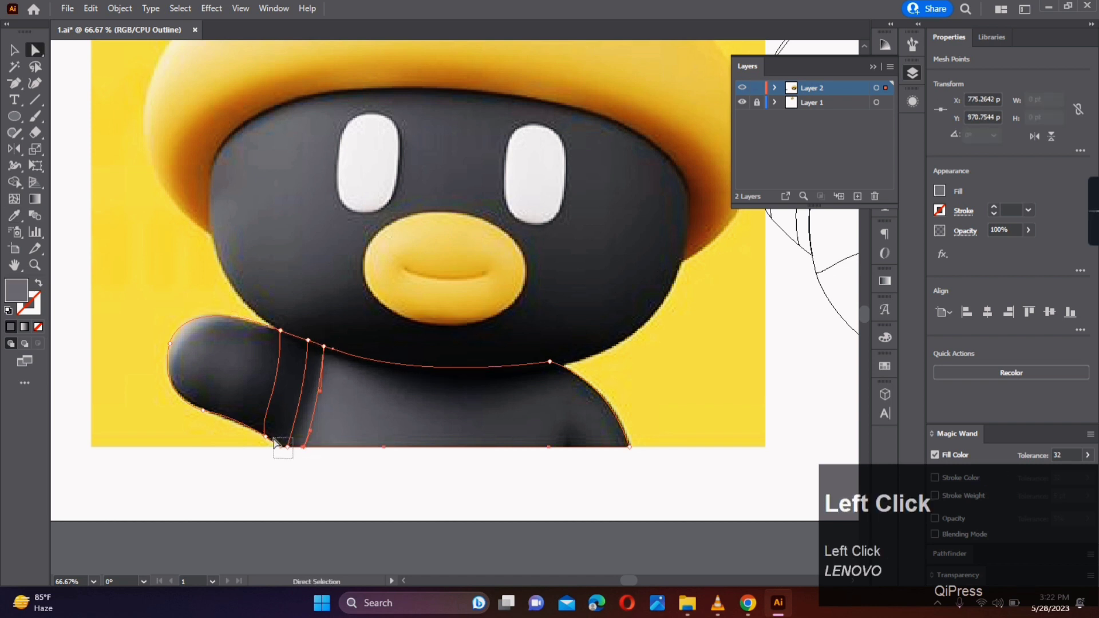
{"action": "key", "text": "i"}
{"action": "left_click", "coordinate": [285, 441]}
{"action": "key", "text": "a"}
{"action": "left_click", "coordinate": [265, 436]}
{"action": "key", "text": "i"}
{"action": "left_click", "coordinate": [268, 429]}
Step: Add two mesh lines from the torso's bottom edge beside the shoulder crease, coloring each with a grey sampled just above its base
{"action": "left_click", "coordinate": [14, 199]}
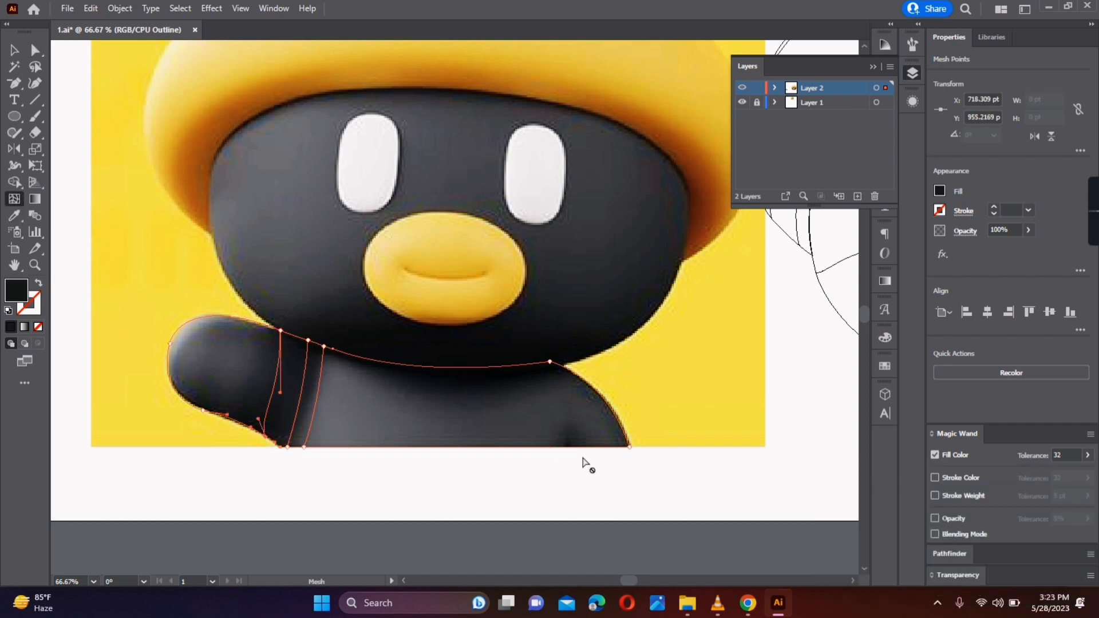
{"action": "left_click", "coordinate": [541, 447]}
{"action": "key", "text": "i"}
{"action": "left_click", "coordinate": [537, 431]}
{"action": "key", "text": "a"}
{"action": "left_click", "coordinate": [14, 199]}
{"action": "left_click", "coordinate": [560, 447]}
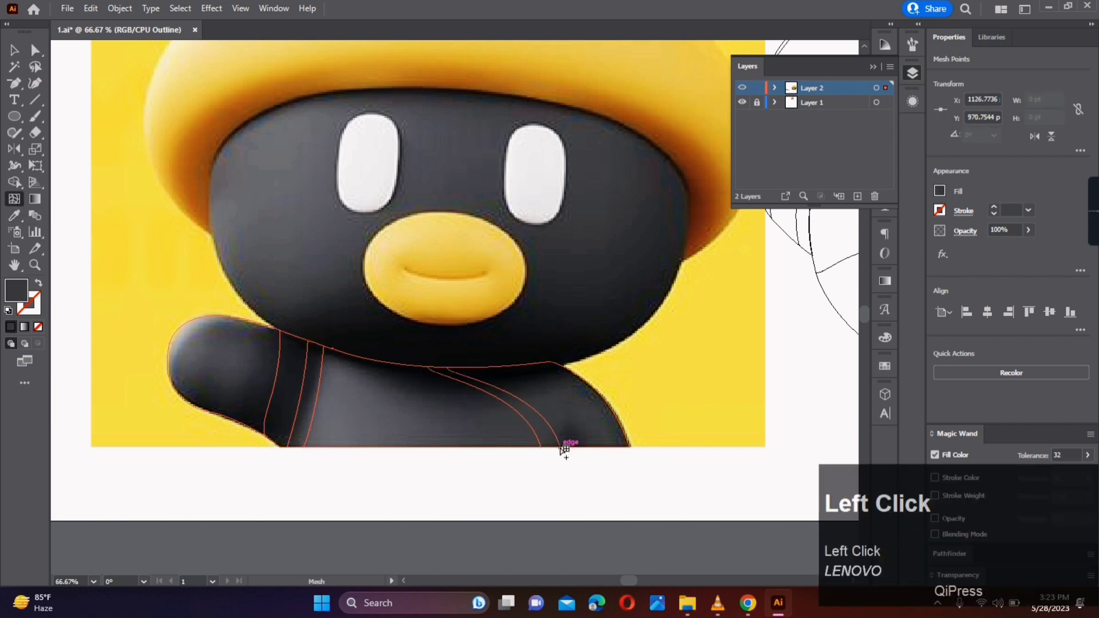
{"action": "key", "text": "i"}
{"action": "key", "text": "a"}
{"action": "key", "text": "i"}
{"action": "left_click", "coordinate": [558, 429]}
{"action": "key", "text": "a"}
Step: Add more mesh lines from the crease toward the shoulder's outer edge, coloring them with tones sampled from the reference shoulder
{"action": "left_click", "coordinate": [14, 199]}
{"action": "left_click", "coordinate": [570, 447]}
{"action": "key", "text": "i"}
{"action": "left_click", "coordinate": [567, 431]}
{"action": "key", "text": "a"}
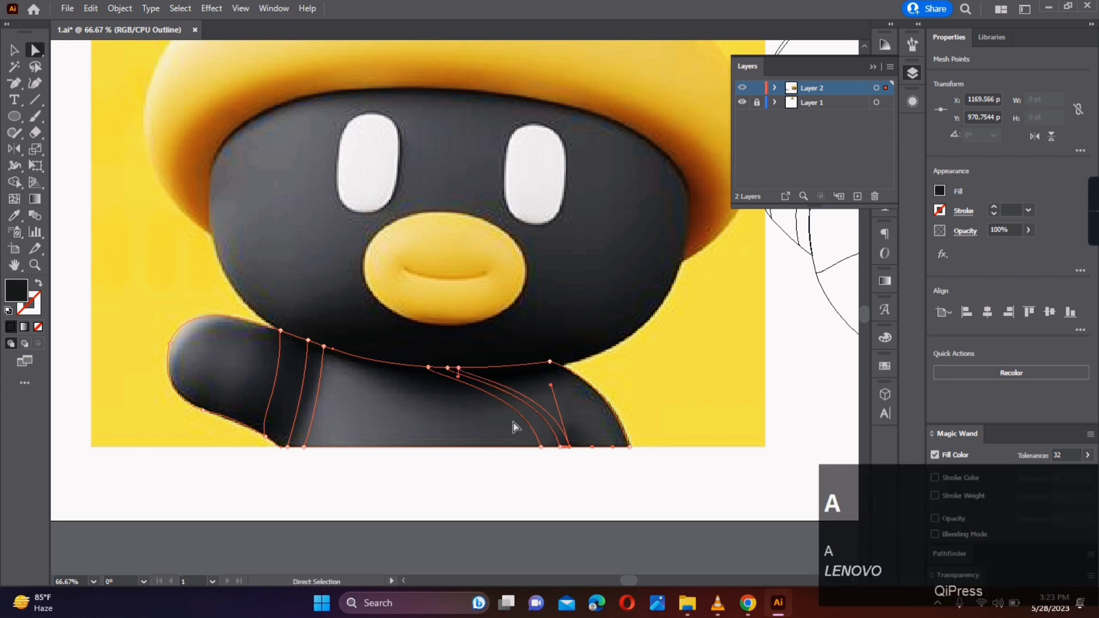
{"action": "left_click", "coordinate": [14, 199]}
{"action": "left_click", "coordinate": [582, 447]}
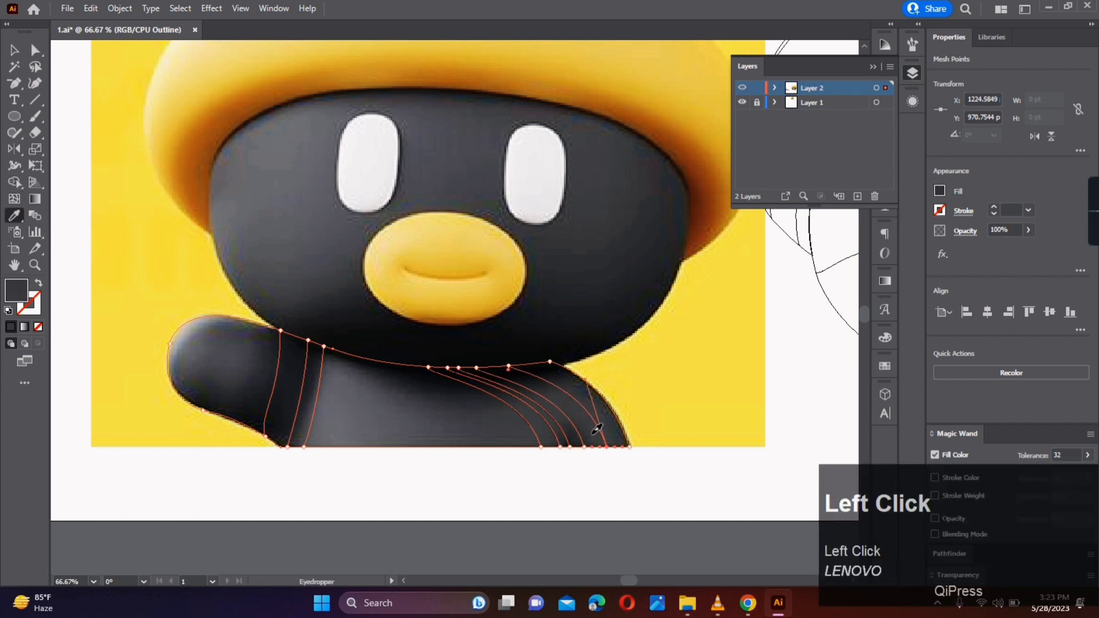
{"action": "key", "text": "a"}
Step: Add a crosswise mesh line through the torso and arm at shoulder height, coloring its new point from the reference
{"action": "left_click", "coordinate": [14, 199]}
{"action": "left_click", "coordinate": [533, 392]}
{"action": "key", "text": "i"}
{"action": "key", "text": "a"}
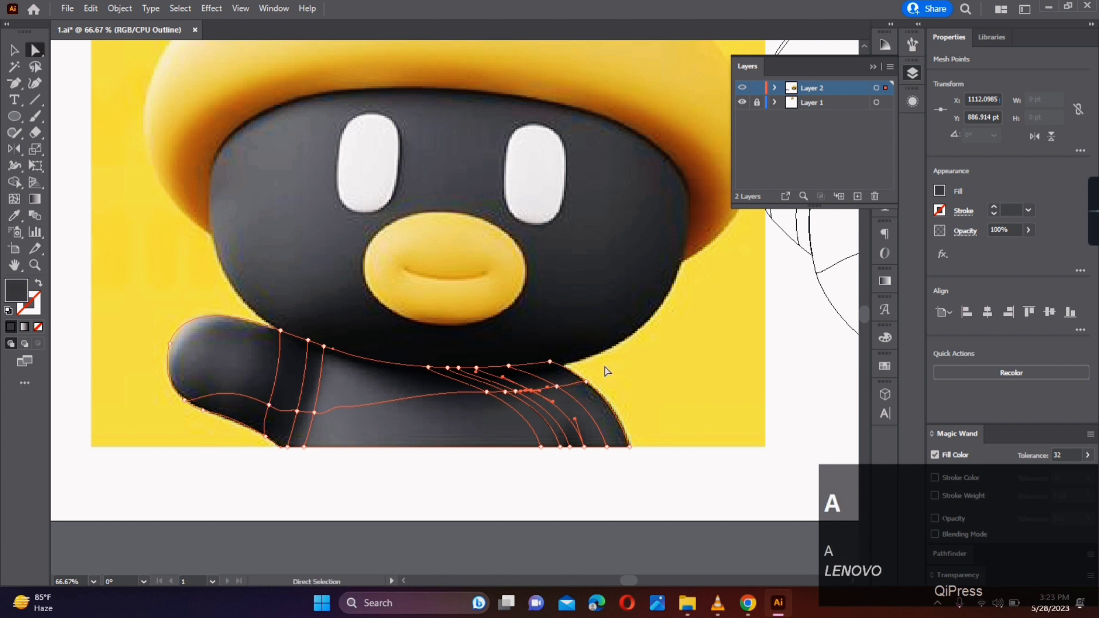
Step: Recolor the mesh points along the neckline under the chin with dark tones sampled from the reference below them
{"action": "left_click_drag", "start_coordinate": [527, 342], "coordinate": [467, 373]}
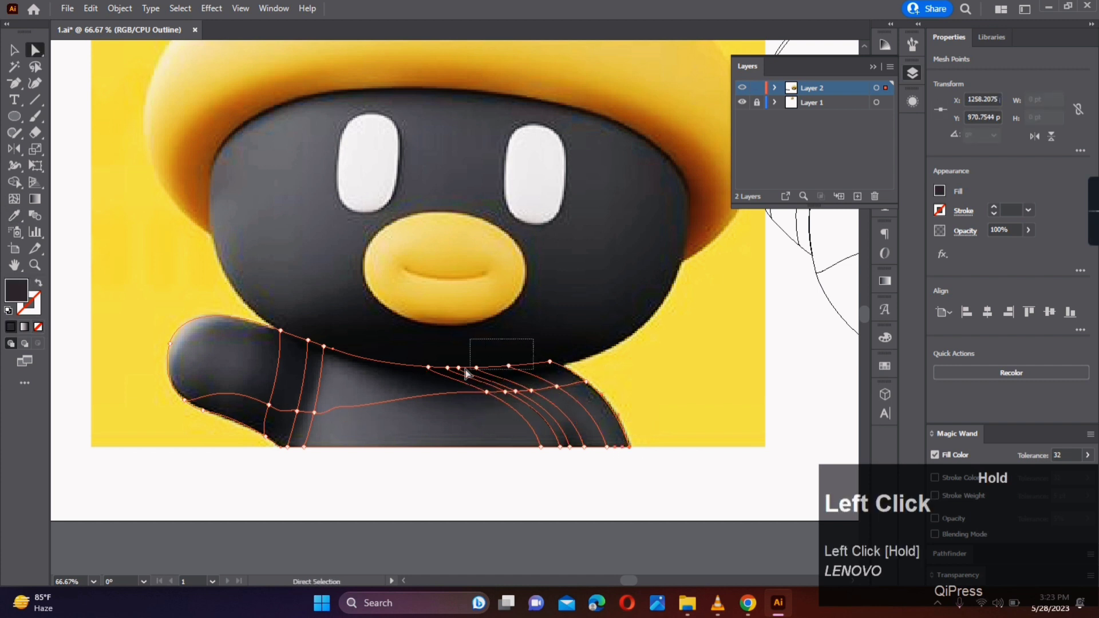
{"action": "key", "text": "i"}
{"action": "left_click", "coordinate": [513, 374]}
{"action": "key", "text": "a"}
{"action": "left_click_drag", "start_coordinate": [565, 344], "coordinate": [442, 375]}
{"action": "key", "text": "i"}
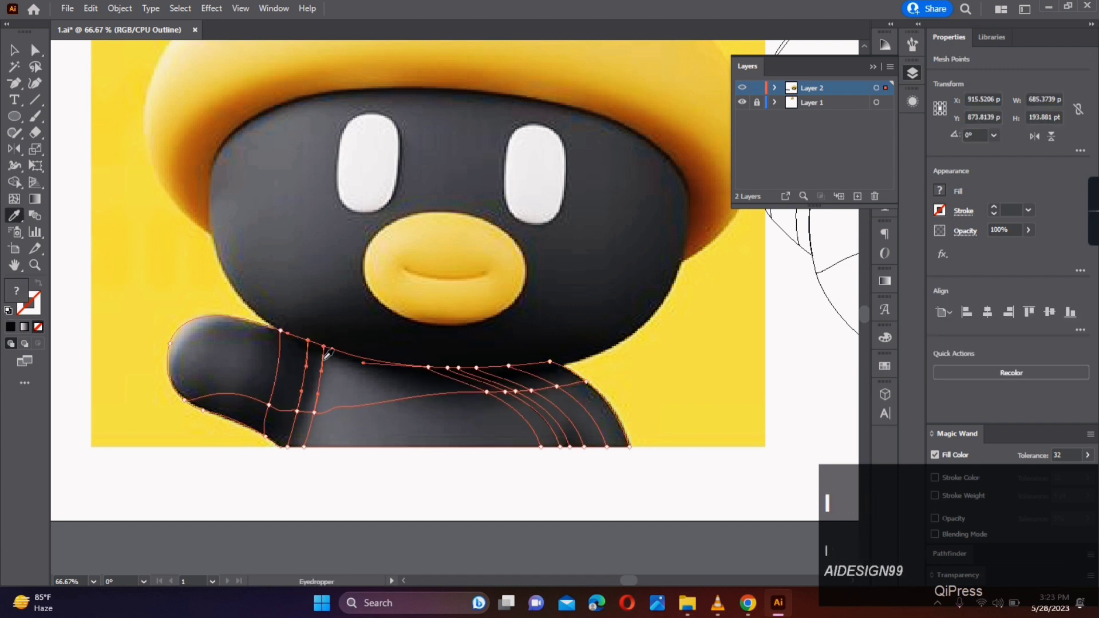
{"action": "left_click", "coordinate": [440, 376]}
Step: Recolor the mesh points on the arm's upper edge beside the armpit with a dark grey sampled from the reference
{"action": "key", "text": "a"}
{"action": "left_click", "coordinate": [308, 343]}
{"action": "left_click", "coordinate": [280, 331]}
{"action": "key", "text": "i"}
{"action": "left_click", "coordinate": [285, 348]}
{"action": "key", "text": "a"}
Step: Add a mesh point in the middle of the raised hand and color it with the grey sampled from the reference
{"action": "left_click", "coordinate": [742, 88], "text": "ctrl"}
{"action": "left_click", "coordinate": [15, 199]}
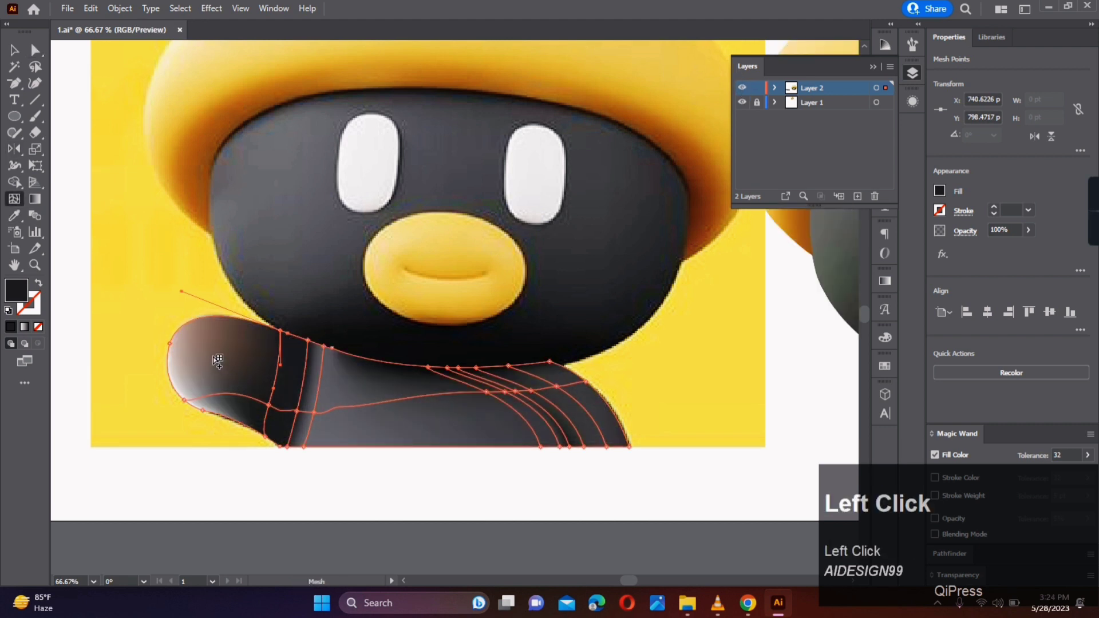
{"action": "left_click", "coordinate": [212, 356]}
{"action": "left_click", "coordinate": [742, 88], "text": "ctrl"}
{"action": "key", "text": "i"}
{"action": "left_click", "coordinate": [214, 349]}
Step: Recolor the mesh points on the hand's upper edge and outer tip with tones sampled from the reference hand
{"action": "key", "text": "a"}
{"action": "left_click", "coordinate": [204, 317]}
{"action": "key", "text": "i"}
{"action": "left_click", "coordinate": [218, 316]}
{"action": "key", "text": "a"}
{"action": "left_click", "coordinate": [170, 343]}
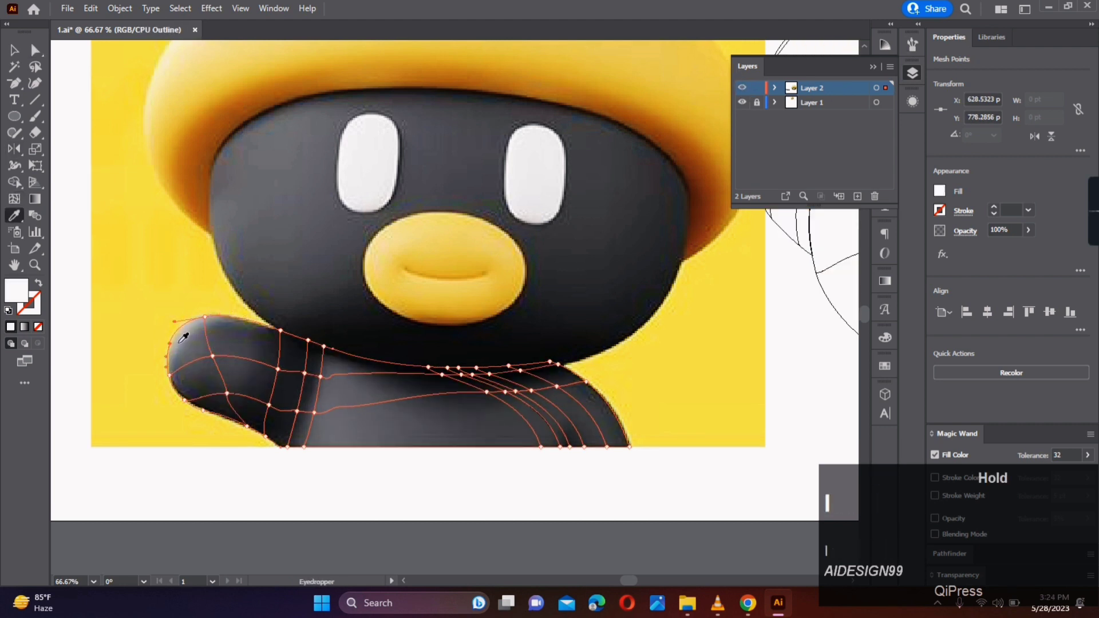
Step: Recolor the mesh points along the hand's lower edge with adjacent reference tones and return Layer 2 to preview display
{"action": "key", "text": "a"}
{"action": "left_click", "coordinate": [185, 400]}
{"action": "key", "text": "i"}
{"action": "left_click", "coordinate": [192, 395]}
{"action": "key", "text": "a"}
{"action": "left_click", "coordinate": [203, 410]}
{"action": "key", "text": "i"}
{"action": "left_click", "coordinate": [210, 400]}
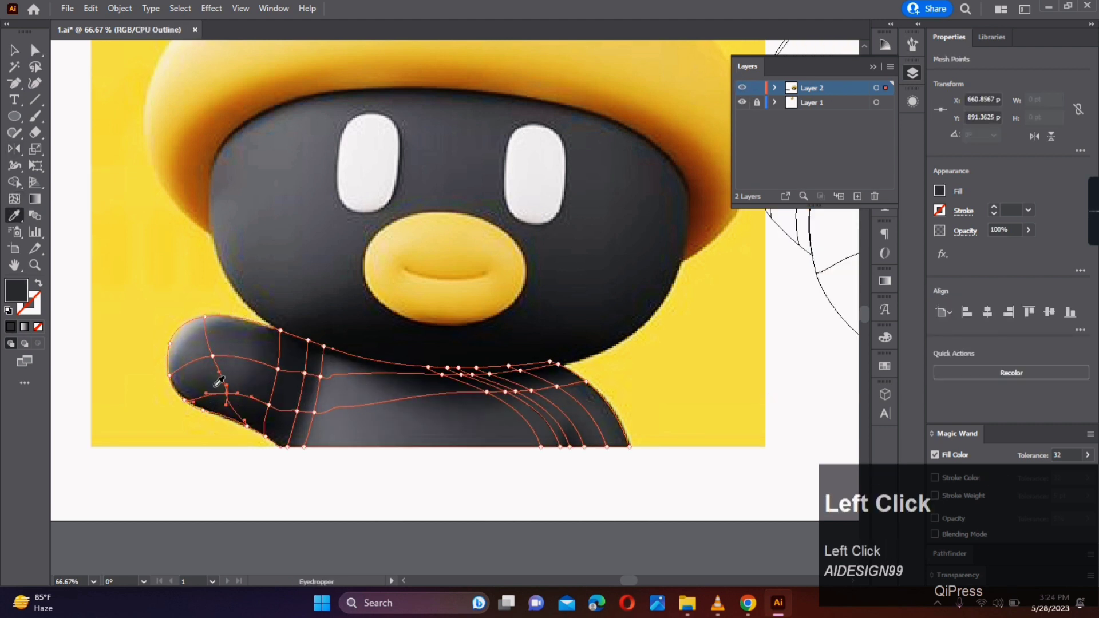
{"action": "left_click", "coordinate": [742, 90], "text": "ctrl"}
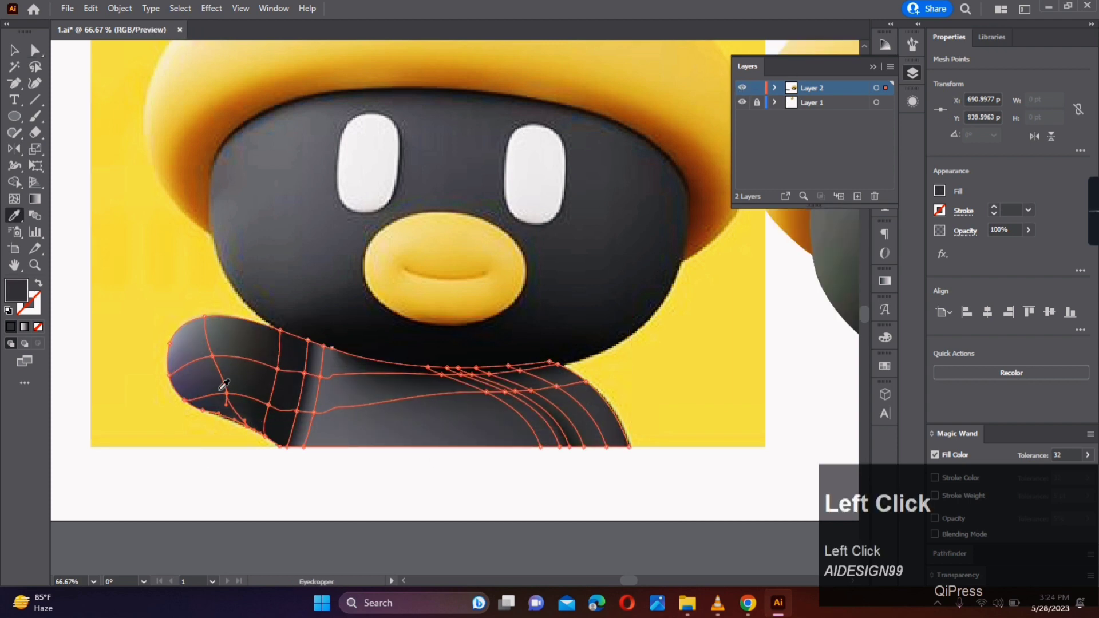
Step: Move the body mesh just below the reference image for side-by-side comparison
{"action": "left_click", "coordinate": [230, 493]}
{"action": "scroll", "coordinate": [267, 481], "scroll_direction": "down", "scroll_amount": 2}
{"action": "left_click", "coordinate": [14, 50]}
{"action": "left_click_drag", "start_coordinate": [362, 438], "coordinate": [350, 504]}
{"action": "left_click", "coordinate": [357, 557]}
{"action": "scroll", "coordinate": [357, 557], "scroll_direction": "up", "scroll_amount": 2}
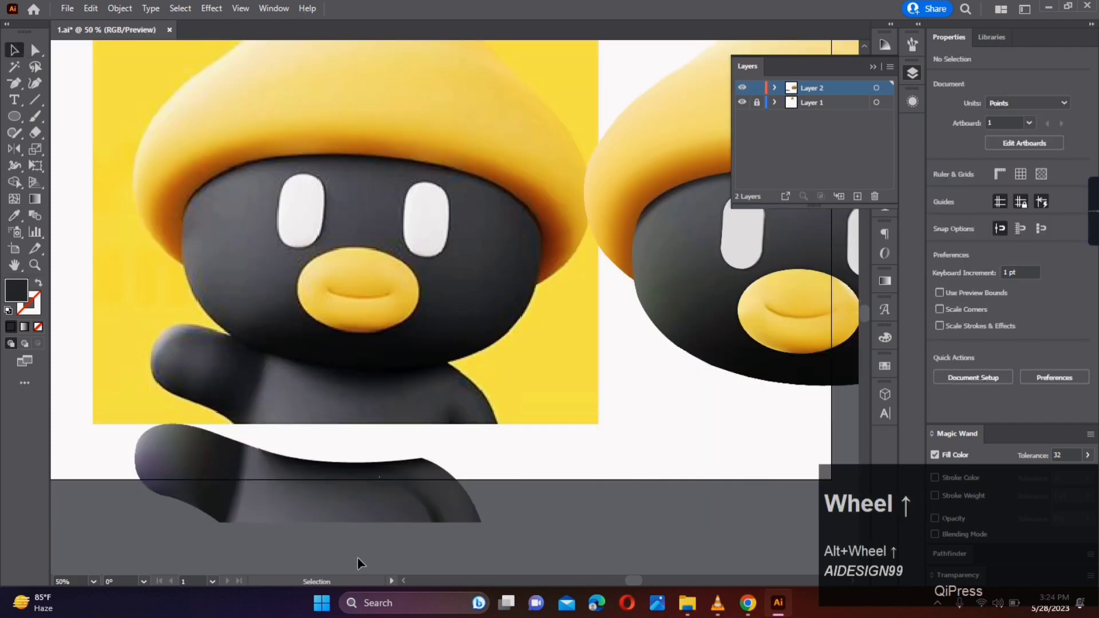
{"action": "key", "text": "space"}
{"action": "left_click_drag", "start_coordinate": [352, 547], "coordinate": [447, 463]}
{"action": "key", "text": "a"}
{"action": "left_click_drag", "start_coordinate": [223, 373], "coordinate": [231, 365]}
{"action": "left_click", "coordinate": [188, 468]}
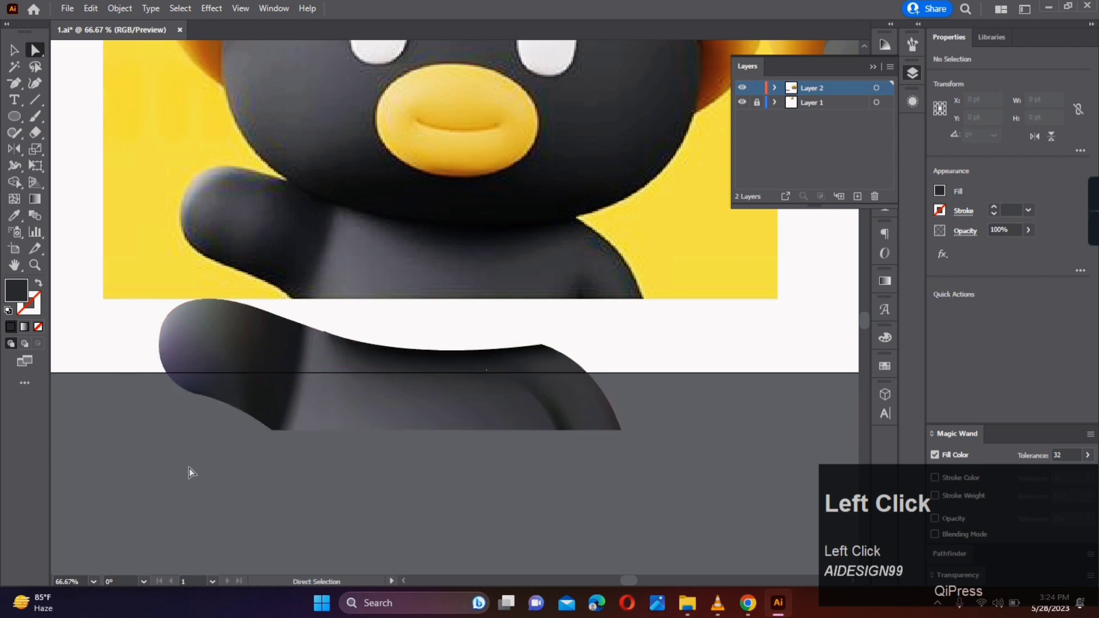
Step: Try to recolor the mesh point at the top of the armpit crease with a grey sampled from the mesh, and undo it
{"action": "left_click", "coordinate": [333, 396]}
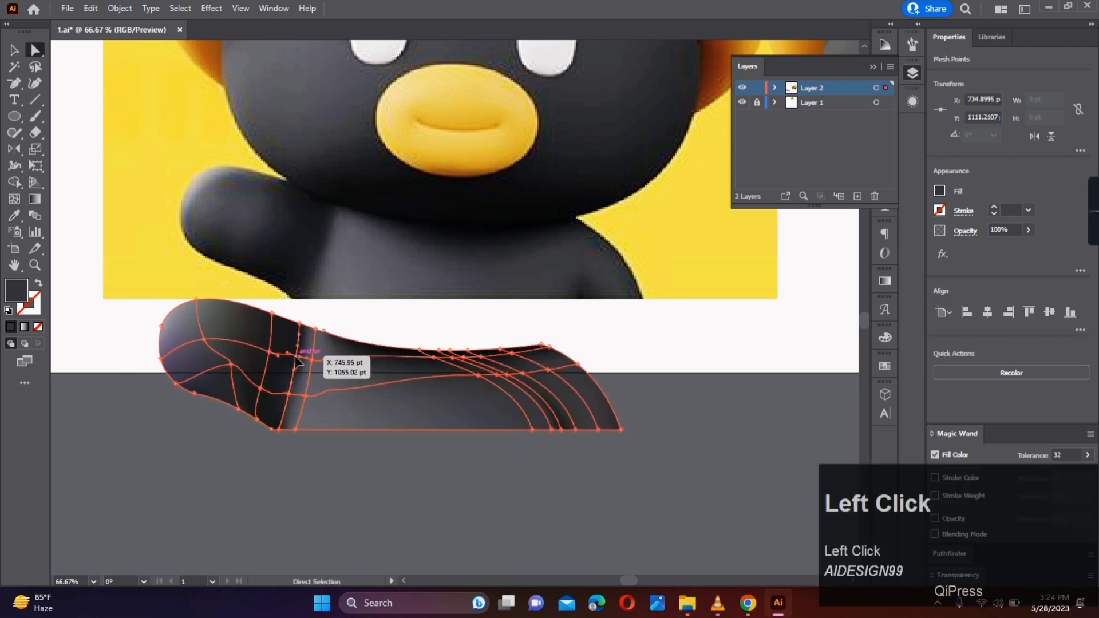
{"action": "left_click", "coordinate": [301, 325]}
{"action": "key", "text": "i"}
{"action": "left_click", "coordinate": [286, 419]}
{"action": "key", "text": "a"}
{"action": "left_click", "coordinate": [291, 447]}
{"action": "key", "text": "ctrl+z"}
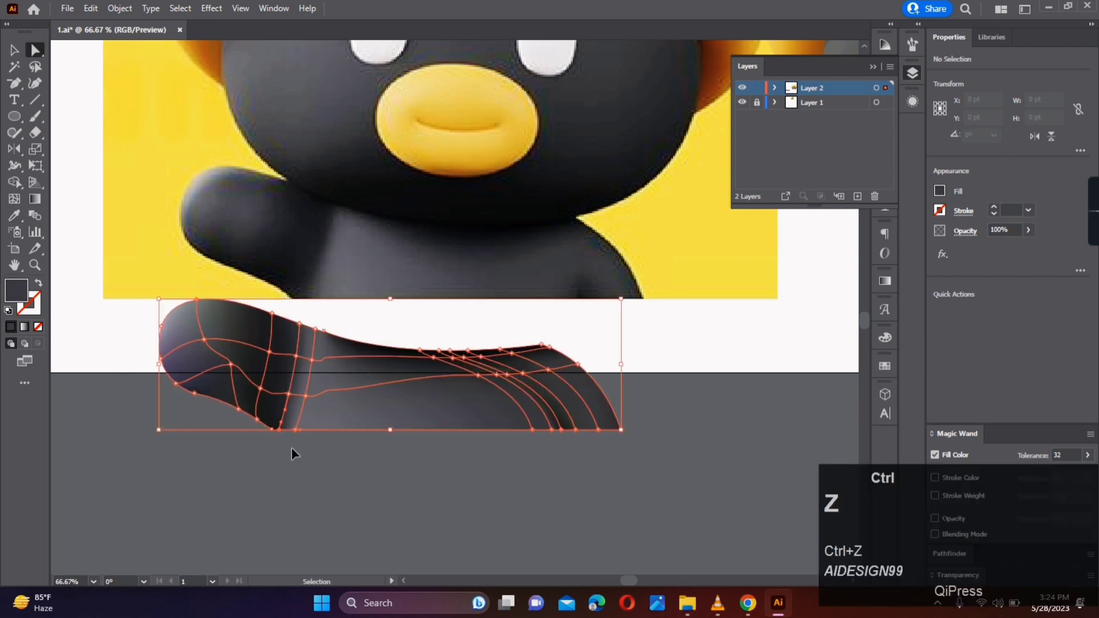
{"action": "left_click", "coordinate": [291, 448]}
Step: Recolor the mesh points along the lower armpit crease with darker greys
{"action": "scroll", "coordinate": [272, 429], "scroll_direction": "up", "scroll_amount": 5}
{"action": "left_click", "coordinate": [390, 225]}
{"action": "key", "text": "a"}
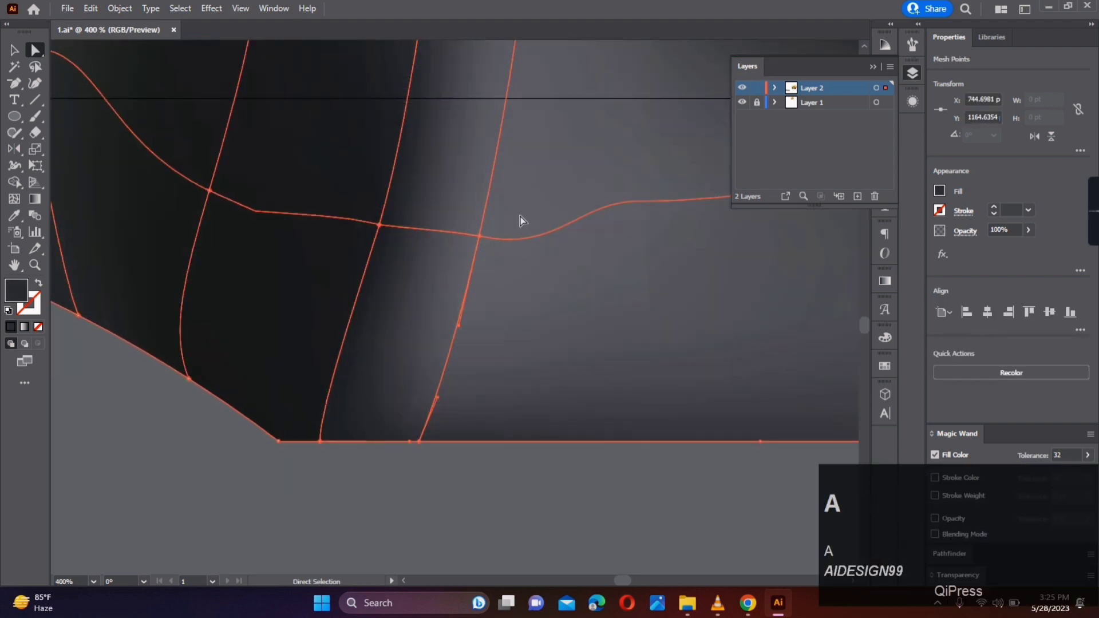
{"action": "scroll", "coordinate": [544, 481], "scroll_direction": "down", "scroll_amount": 3, "text": "alt"}
{"action": "scroll", "coordinate": [527, 496], "scroll_direction": "up", "scroll_amount": 3}
{"action": "left_click", "coordinate": [467, 404]}
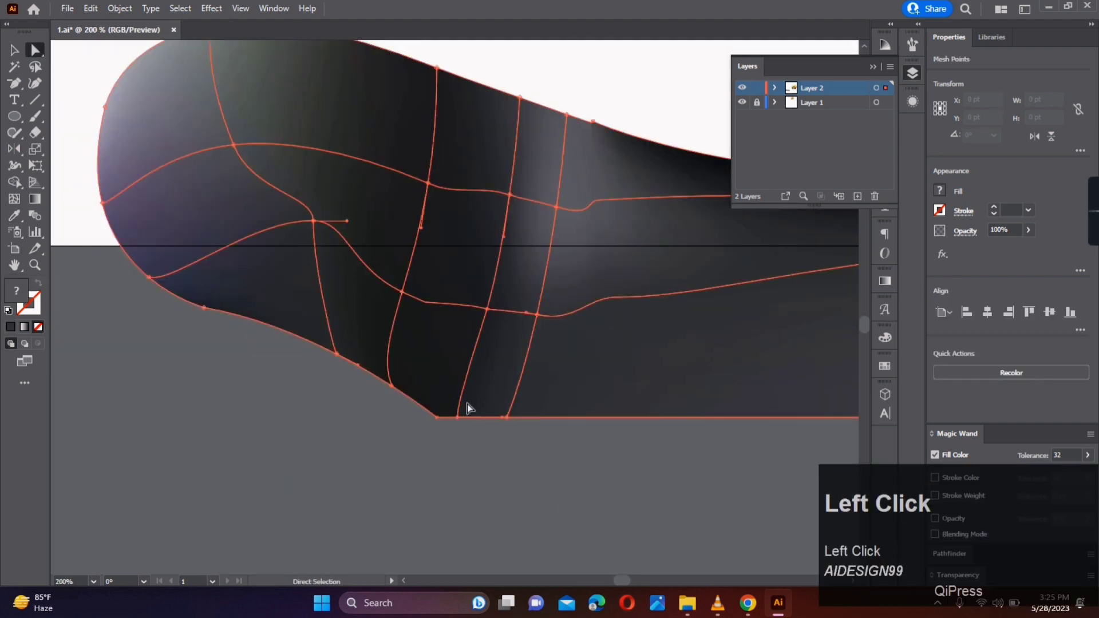
{"action": "mouse_move", "coordinate": [494, 310]}
{"action": "left_mouse_down"}
{"action": "mouse_move", "coordinate": [473, 304]}
{"action": "mouse_move", "coordinate": [519, 313]}
{"action": "mouse_move", "coordinate": [482, 307]}
{"action": "left_mouse_up"}
{"action": "left_click", "coordinate": [487, 439]}
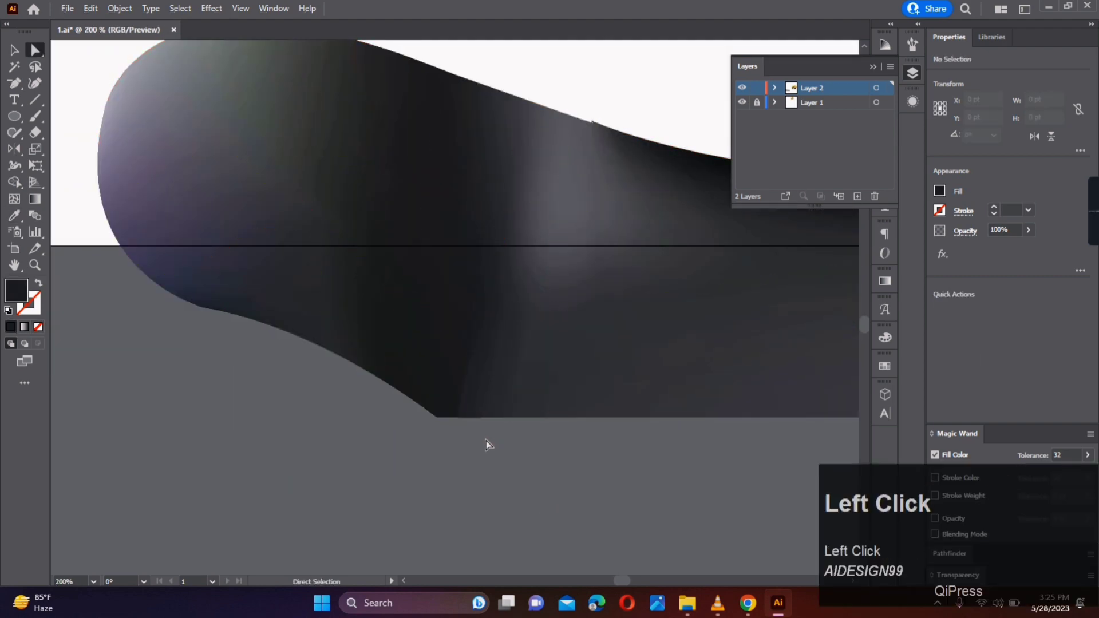
Step: Shift a torso mesh point beside the shoulder crease inward and color it with a grey sampled from the torso
{"action": "scroll", "coordinate": [487, 439], "scroll_direction": "down", "scroll_amount": 2}
{"action": "left_click_drag", "start_coordinate": [600, 436], "coordinate": [410, 513]}
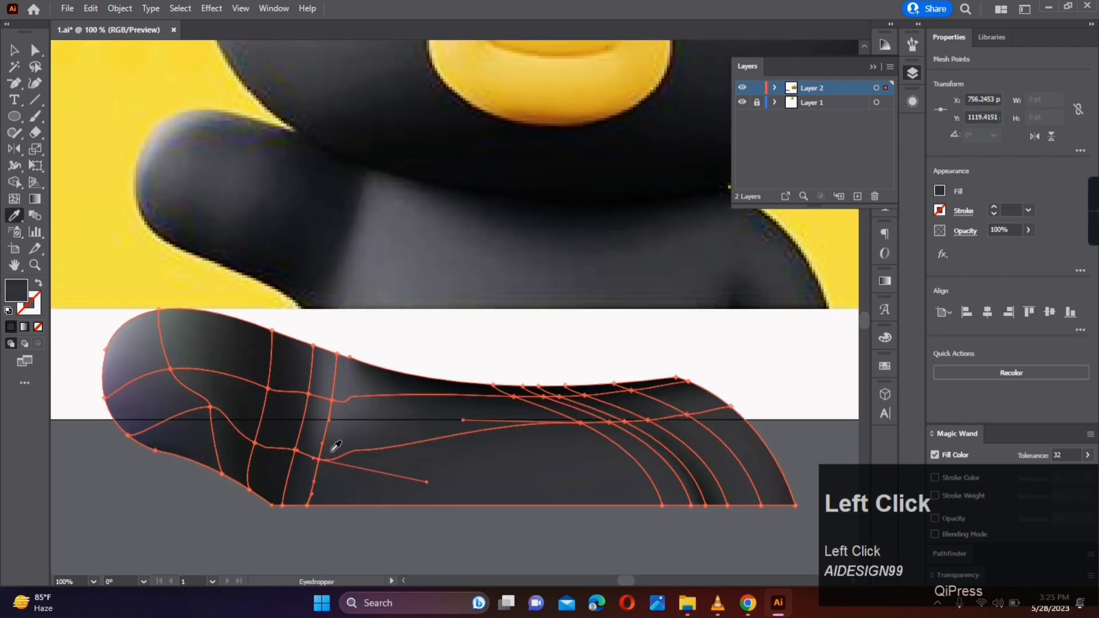
{"action": "left_click", "coordinate": [480, 358]}
{"action": "left_click_drag", "start_coordinate": [577, 421], "coordinate": [547, 432]}
{"action": "key", "text": "i"}
{"action": "left_click", "coordinate": [288, 411]}
Step: Reposition the mesh points around the shoulder crease to reshape its shading
{"action": "key", "text": "a"}
{"action": "left_click", "coordinate": [597, 486]}
{"action": "left_click_drag", "start_coordinate": [597, 488], "coordinate": [547, 482]}
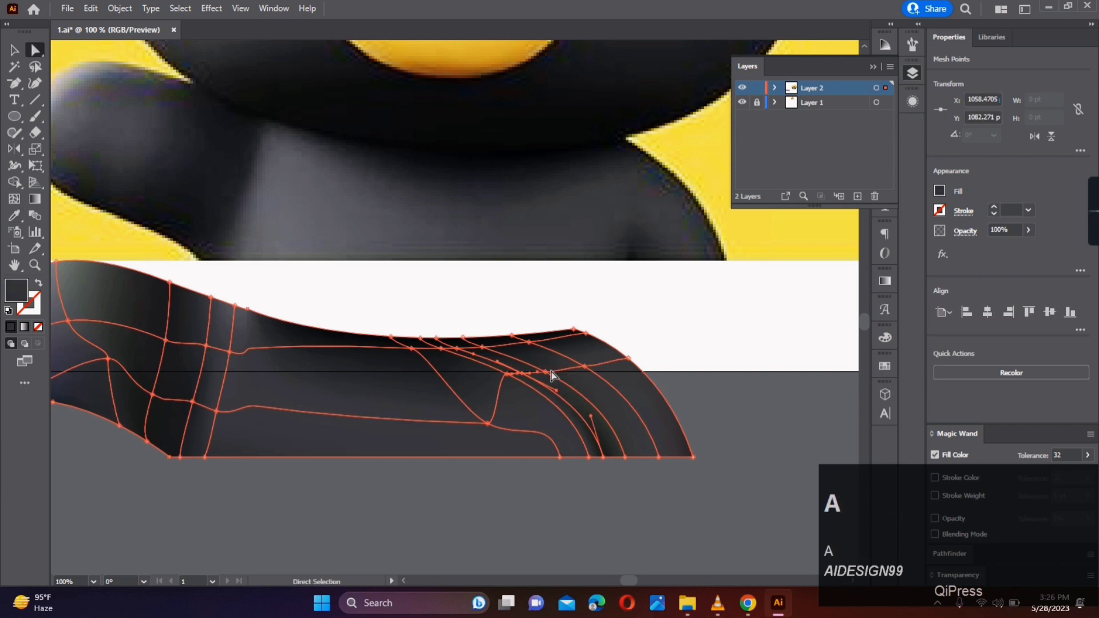
{"action": "left_click", "coordinate": [598, 510]}
{"action": "mouse_move", "coordinate": [598, 509]}
{"action": "left_mouse_down"}
{"action": "mouse_move", "coordinate": [620, 511]}
{"action": "mouse_move", "coordinate": [601, 516]}
{"action": "left_mouse_up"}
Step: Add a crosswise mesh line through the lower shoulder and torso, then adjust its point beside the shoulder crease
{"action": "left_click", "coordinate": [15, 199]}
{"action": "left_click", "coordinate": [640, 506]}
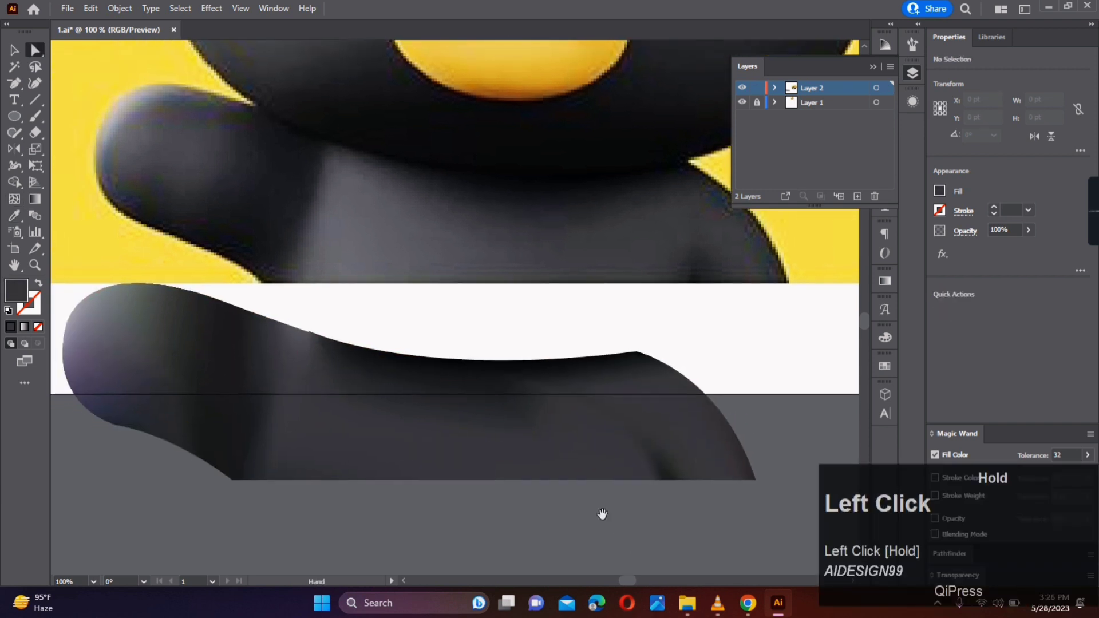
{"action": "left_click_drag", "start_coordinate": [550, 446], "coordinate": [531, 430]}
{"action": "left_click", "coordinate": [523, 492]}
{"action": "left_click_drag", "start_coordinate": [265, 295], "coordinate": [297, 314]}
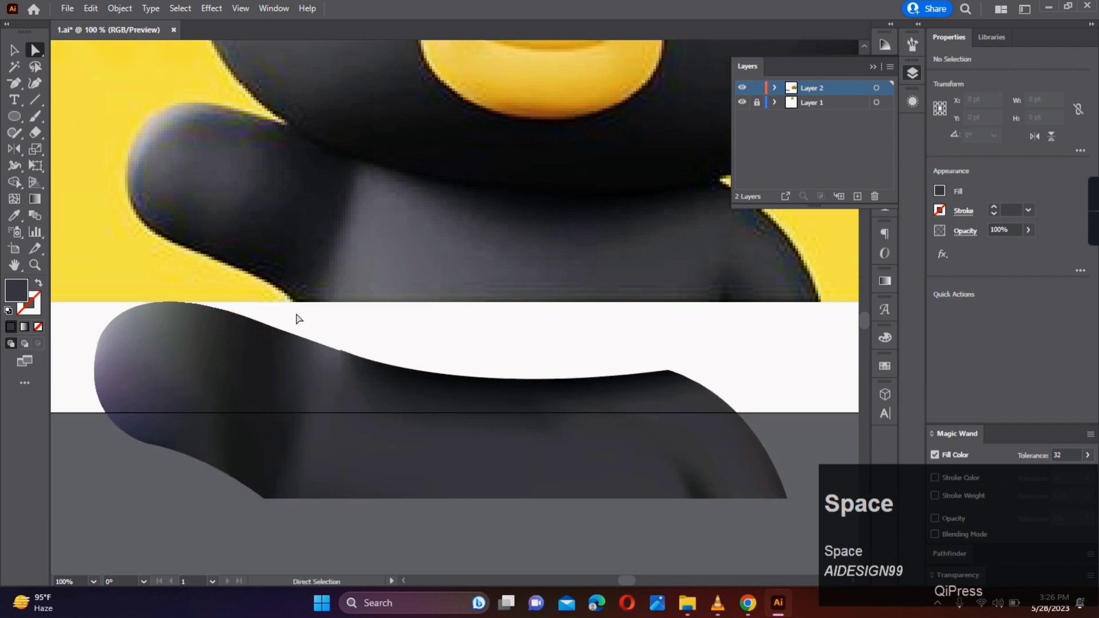
Step: Smooth the kinked upper crosswise mesh line where it crosses the armpit crease
{"action": "left_click", "coordinate": [506, 390]}
{"action": "key", "text": "p"}
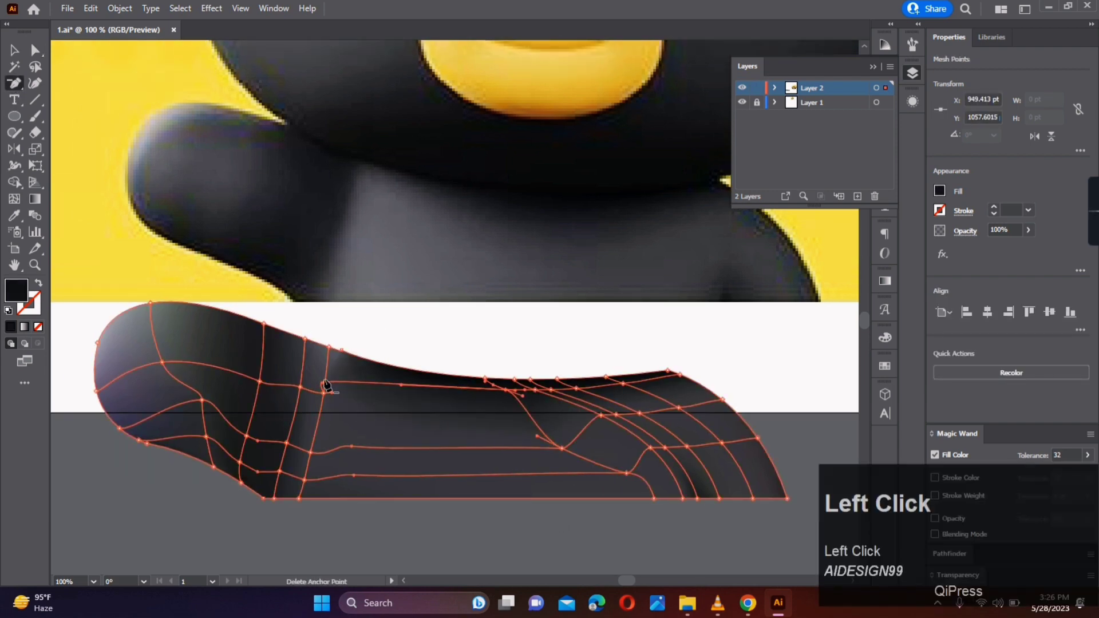
{"action": "scroll", "coordinate": [324, 388], "scroll_direction": "up", "scroll_amount": 5}
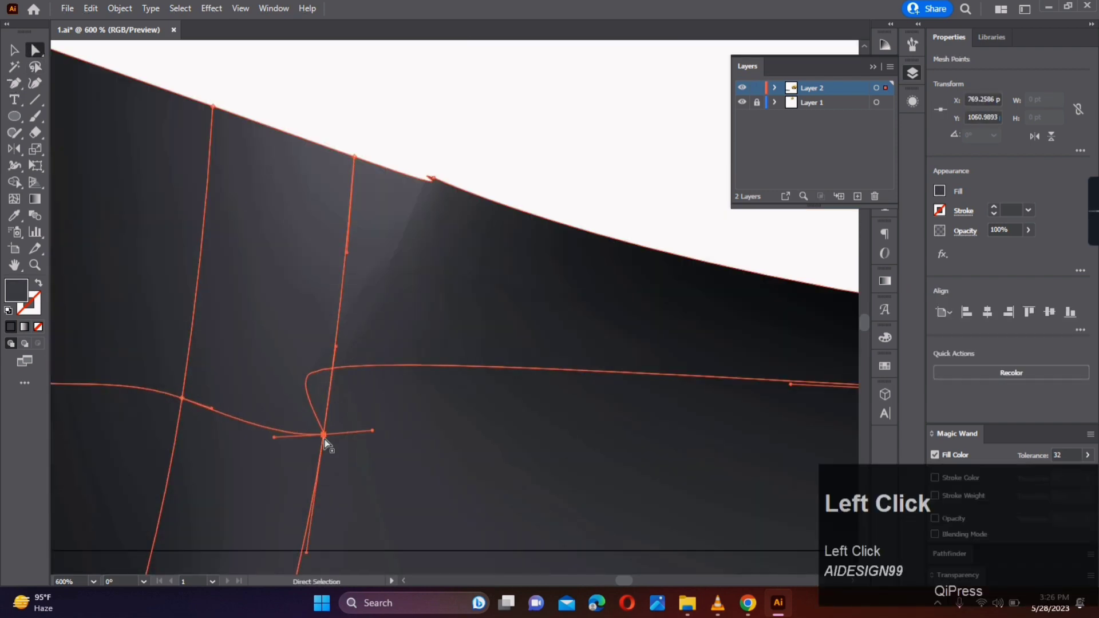
{"action": "key", "text": "p"}
{"action": "scroll", "coordinate": [340, 356], "scroll_direction": "up", "scroll_amount": 4}
{"action": "scroll", "coordinate": [341, 359], "scroll_direction": "down", "scroll_amount": 7}
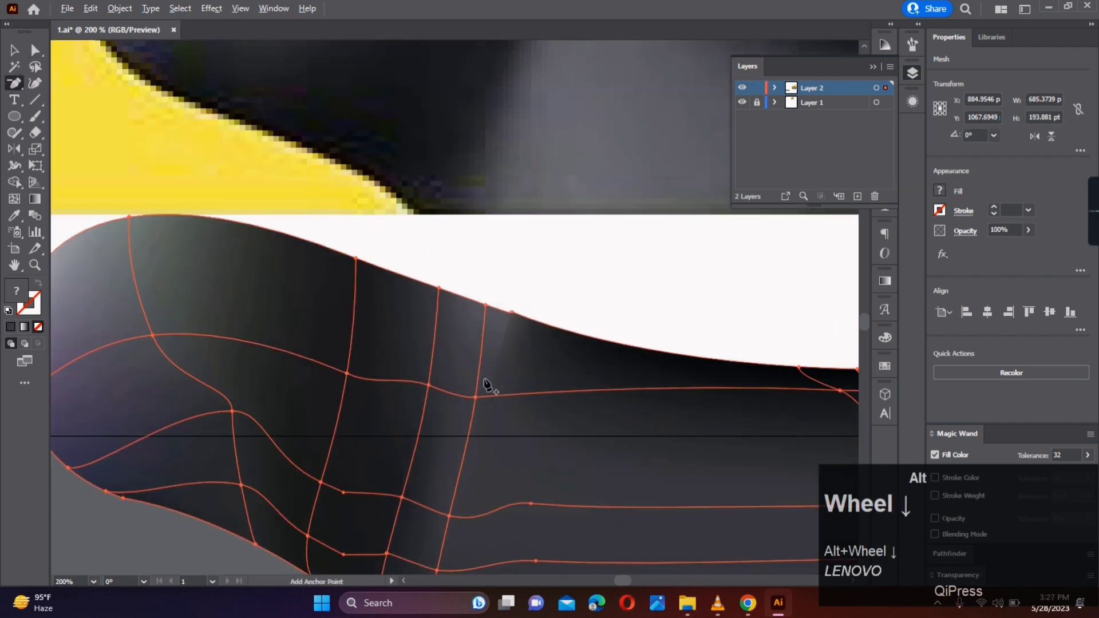
Step: Delete the extra anchor points on the two lower crosswise mesh lines on both sides of the armpit crease
{"action": "left_click", "coordinate": [344, 492]}
{"action": "left_click", "coordinate": [343, 555]}
{"action": "left_click_drag", "start_coordinate": [505, 569], "coordinate": [453, 386]}
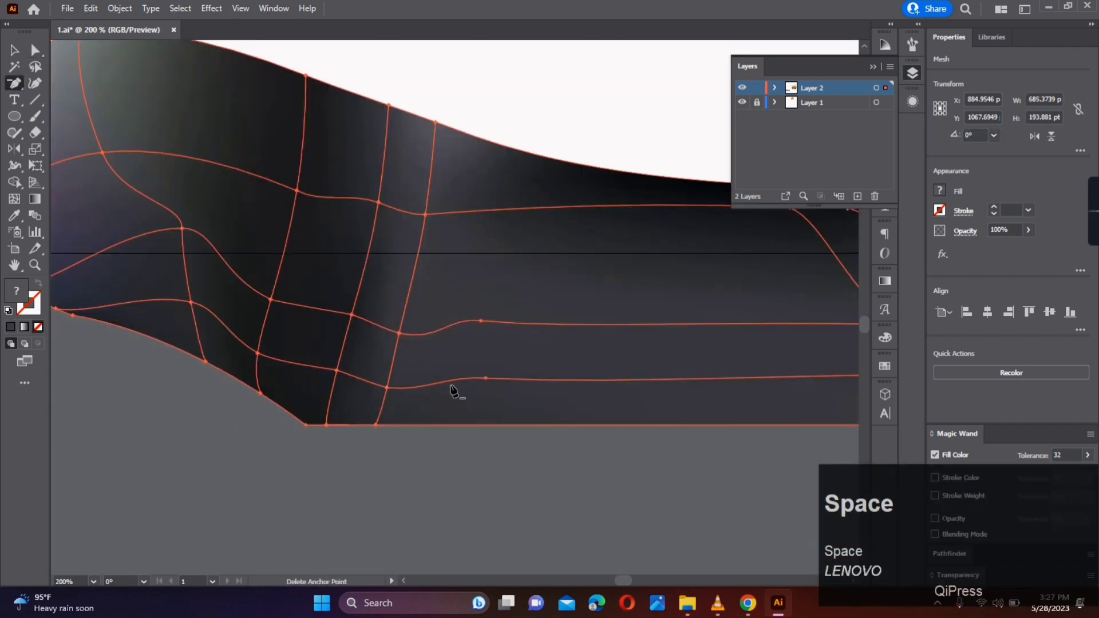
{"action": "left_click_drag", "start_coordinate": [461, 269], "coordinate": [446, 360]}
{"action": "left_click", "coordinate": [461, 412]}
{"action": "left_click", "coordinate": [466, 470]}
Step: Reposition the mesh points inside the hand to even out its shading
{"action": "key", "text": "a"}
{"action": "left_click", "coordinate": [455, 105]}
{"action": "scroll", "coordinate": [455, 106], "scroll_direction": "down", "scroll_amount": 3}
{"action": "left_click_drag", "start_coordinate": [448, 154], "coordinate": [362, 362]}
{"action": "left_click_drag", "start_coordinate": [270, 385], "coordinate": [257, 386]}
{"action": "left_click_drag", "start_coordinate": [271, 427], "coordinate": [264, 455]}
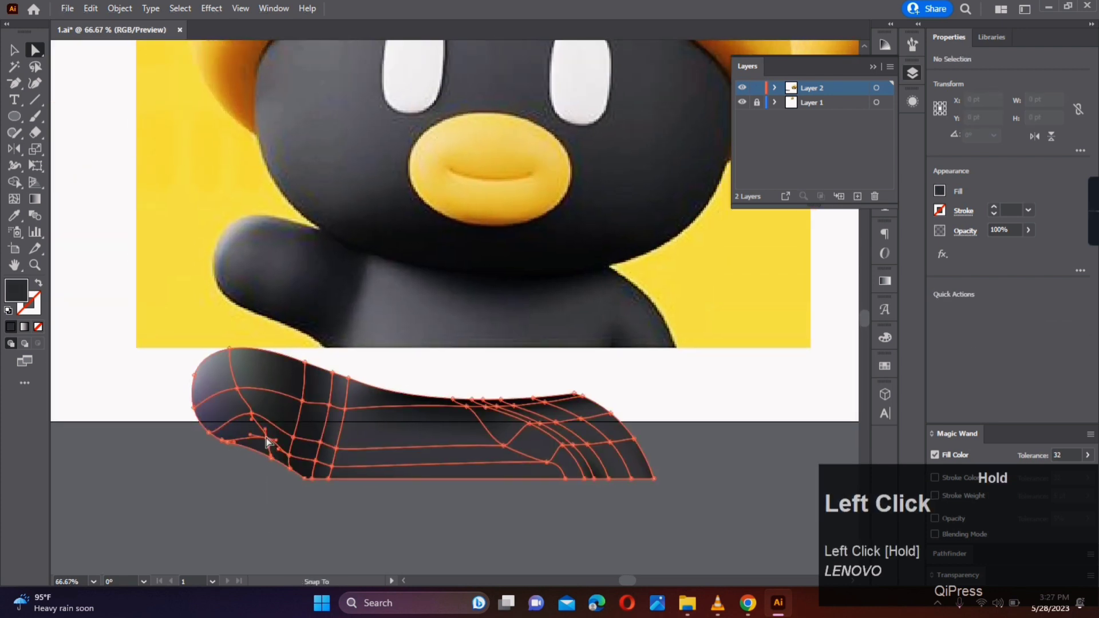
{"action": "left_click", "coordinate": [275, 483]}
Step: Color the mesh points along the shoulder's outer edge with black sampled from the reference
{"action": "scroll", "coordinate": [667, 436], "scroll_direction": "up", "scroll_amount": 2}
{"action": "left_click", "coordinate": [576, 443]}
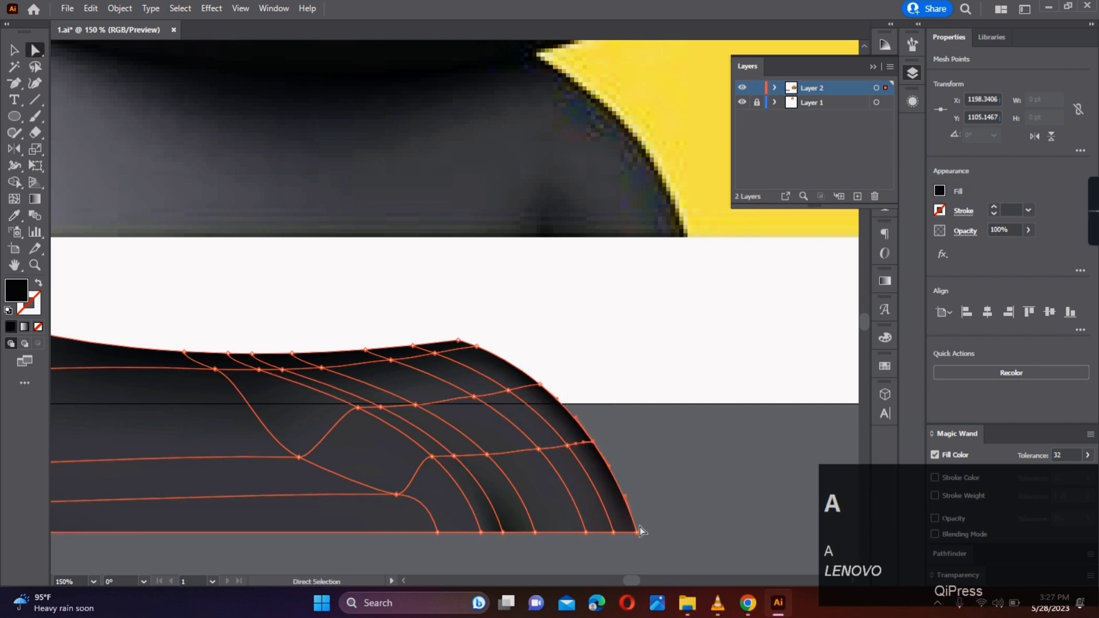
{"action": "left_click", "coordinate": [394, 372]}
{"action": "key", "text": "a"}
{"action": "left_click", "coordinate": [628, 360]}
{"action": "scroll", "coordinate": [594, 350], "scroll_direction": "down", "scroll_amount": 4}
{"action": "scroll", "coordinate": [415, 325], "scroll_direction": "up", "scroll_amount": 4}
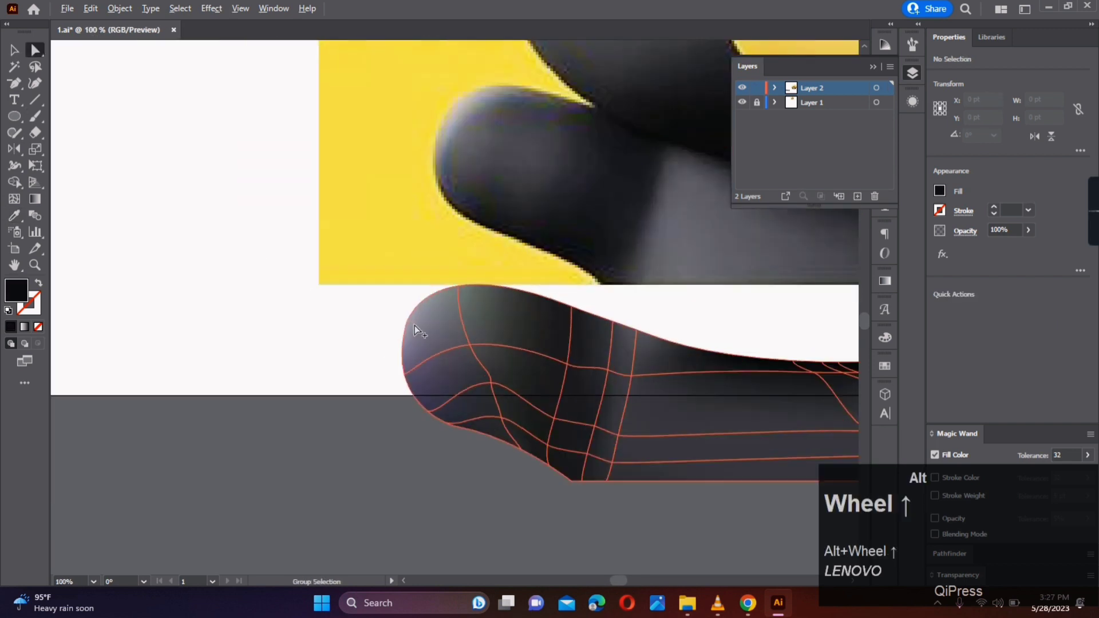
Step: Add crossing mesh lines near the hand's tip and color their intersection with a grey sampled from the reference
{"action": "key", "text": "u"}
{"action": "left_click", "coordinate": [578, 368]}
{"action": "left_click", "coordinate": [457, 342]}
{"action": "key", "text": "i"}
{"action": "left_click", "coordinate": [476, 366]}
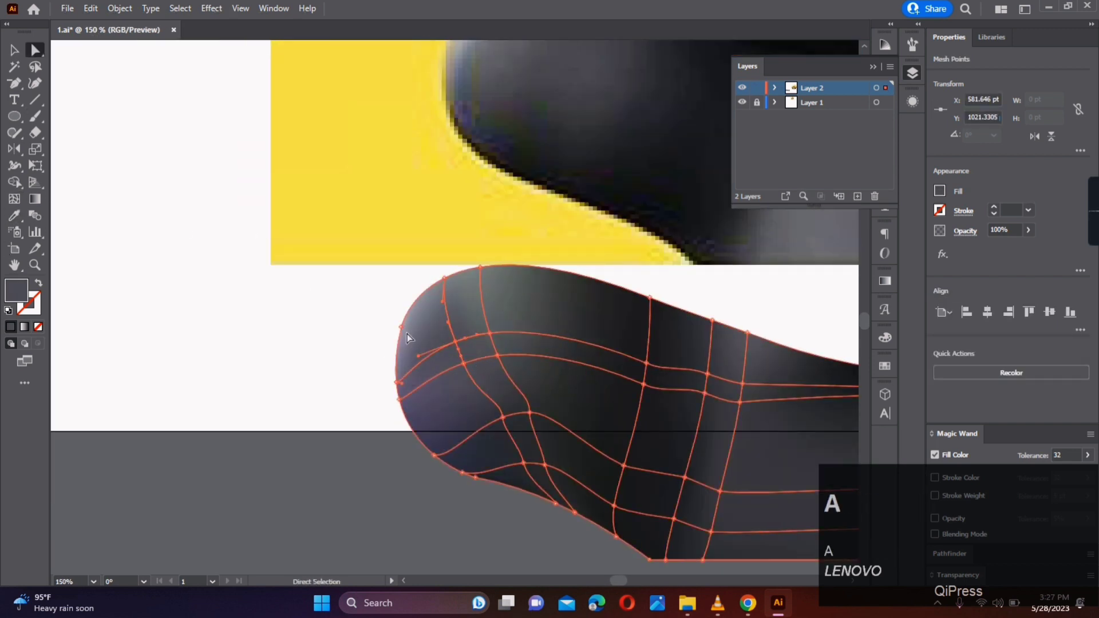
Step: Recolor the mesh points at the hand's outer tip with lighter greys sampled from the reference highlight
{"action": "left_click", "coordinate": [401, 327]}
{"action": "key", "text": "i"}
{"action": "left_click_drag", "start_coordinate": [510, 164], "coordinate": [501, 309]}
{"action": "left_click", "coordinate": [483, 137]}
{"action": "left_click_drag", "start_coordinate": [403, 456], "coordinate": [385, 307]}
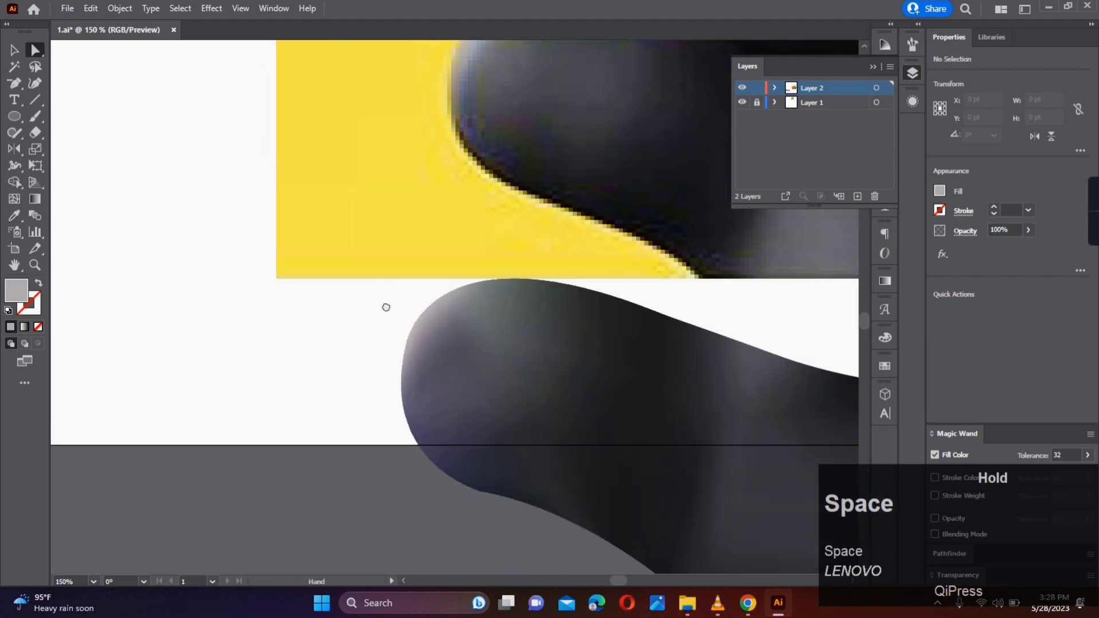
{"action": "left_click", "coordinate": [486, 359]}
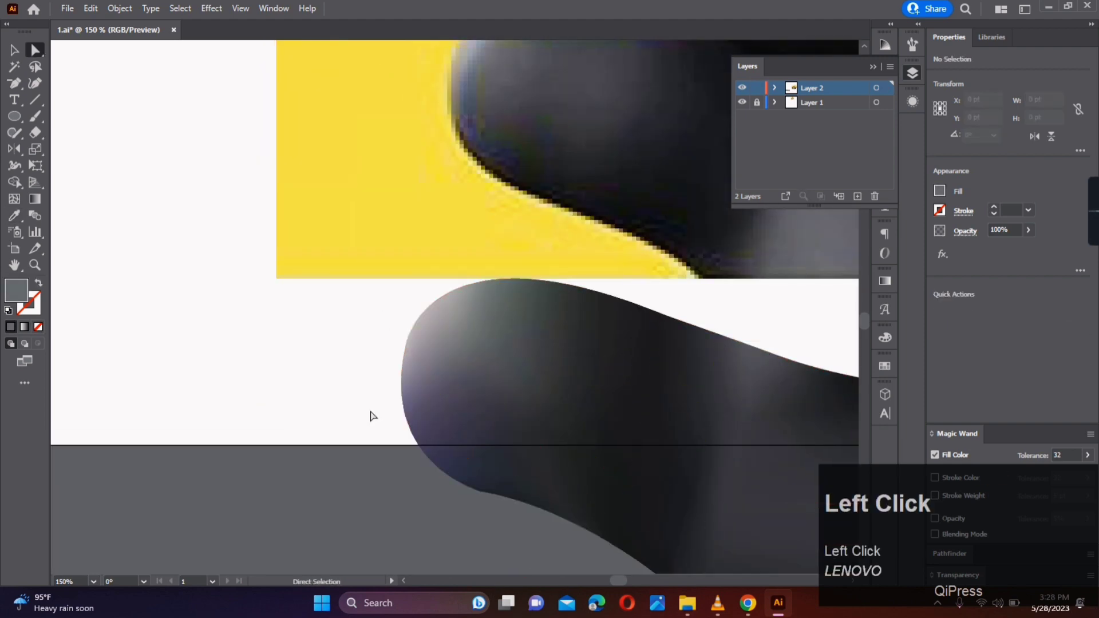
Step: Move the finished body mesh back onto the body in the reference image
{"action": "scroll", "coordinate": [368, 417], "scroll_direction": "down", "scroll_amount": 5, "text": "alt"}
{"action": "key", "text": "v"}
{"action": "left_click", "coordinate": [466, 386]}
{"action": "scroll", "coordinate": [468, 387], "scroll_direction": "up", "scroll_amount": 3, "text": "alt"}
{"action": "left_click_drag", "start_coordinate": [455, 376], "coordinate": [396, 450]}
{"action": "scroll", "coordinate": [446, 360], "scroll_direction": "down", "scroll_amount": 3, "text": "alt"}
Step: Group the hat and face meshes and move the group onto the reference head
{"action": "left_click", "coordinate": [587, 371]}
{"action": "left_click", "coordinate": [610, 298], "text": "shift"}
{"action": "key", "text": "ctrl+g"}
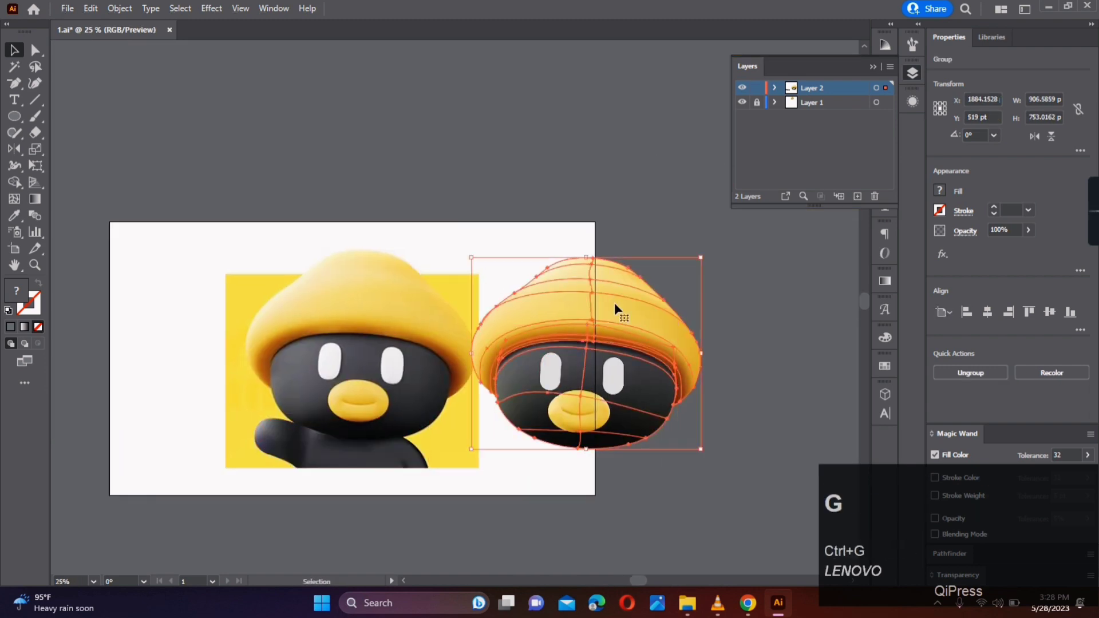
{"action": "left_click_drag", "start_coordinate": [614, 303], "coordinate": [395, 318]}
Step: Show Layer 2 as outlines and nudge the hat-and-face group slightly left and up to match the reference
{"action": "key", "text": "ctrl+y"}
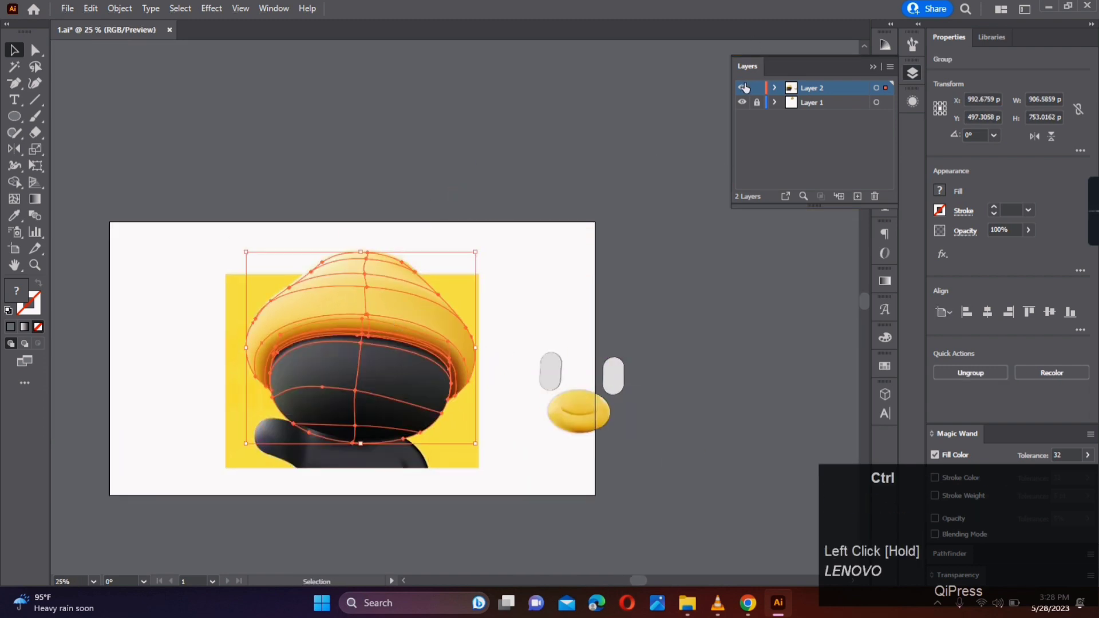
{"action": "scroll", "coordinate": [378, 278], "scroll_direction": "up", "scroll_amount": 3, "text": "alt"}
{"action": "key", "text": "Left"}
{"action": "key", "text": "Left"}
{"action": "key", "text": "Left"}
{"action": "key", "text": "Left"}
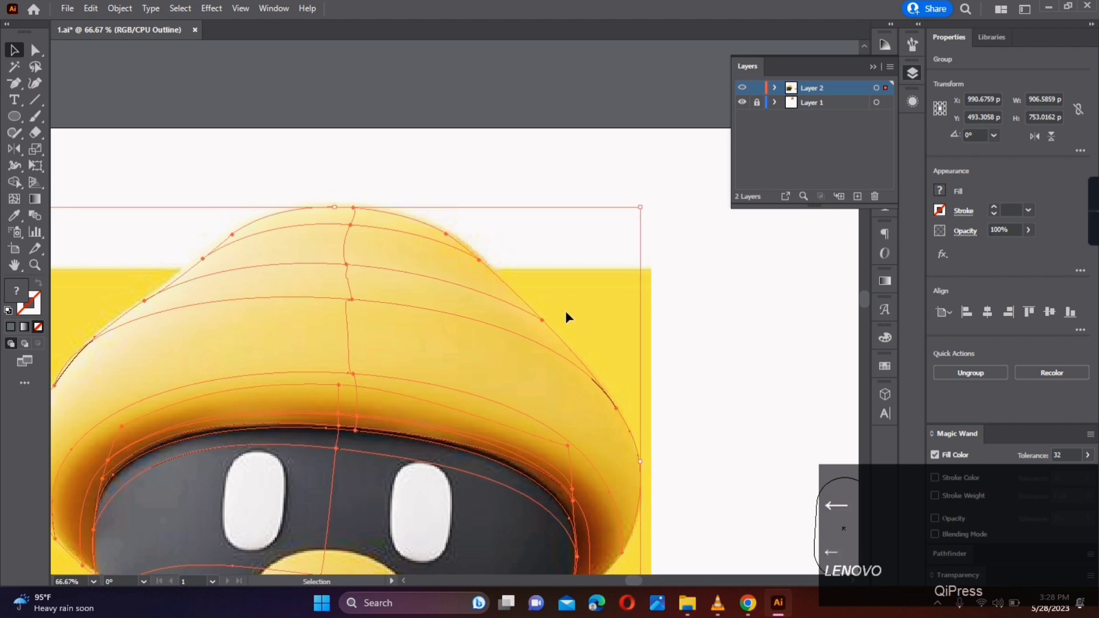
Step: Group the eyes and beak, place them over the reference features on the face, and restore Layer 2 to preview display
{"action": "left_click_drag", "start_coordinate": [702, 427], "coordinate": [643, 243]}
{"action": "left_click", "coordinate": [778, 341]}
{"action": "scroll", "coordinate": [778, 341], "scroll_direction": "down", "scroll_amount": 2, "text": "alt"}
{"action": "left_click_drag", "start_coordinate": [746, 255], "coordinate": [737, 455]}
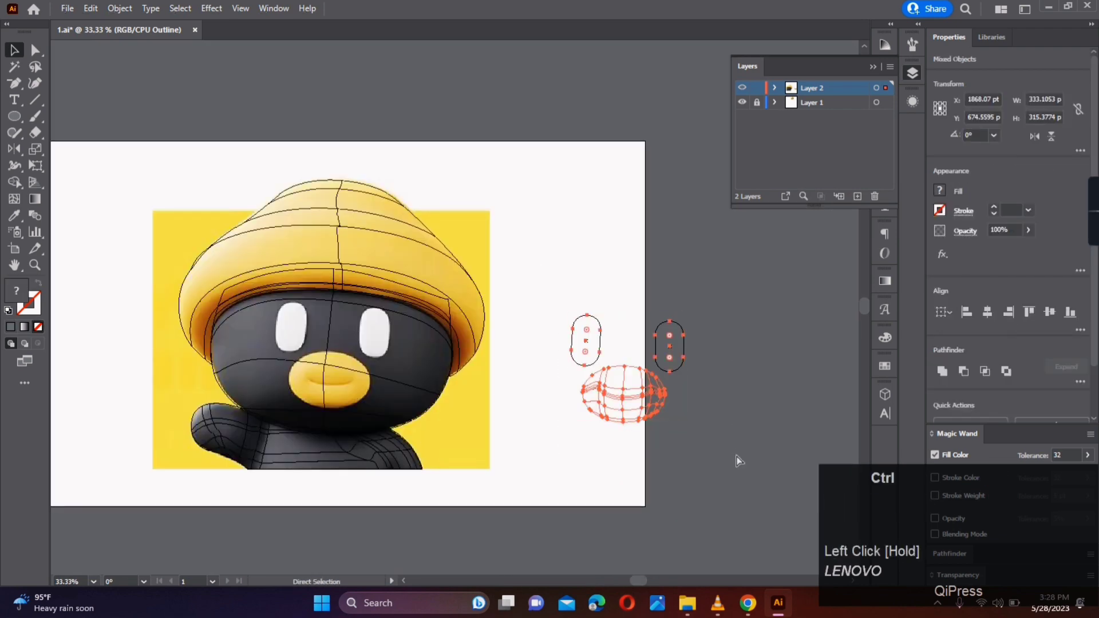
{"action": "left_click_drag", "start_coordinate": [632, 405], "coordinate": [338, 389]}
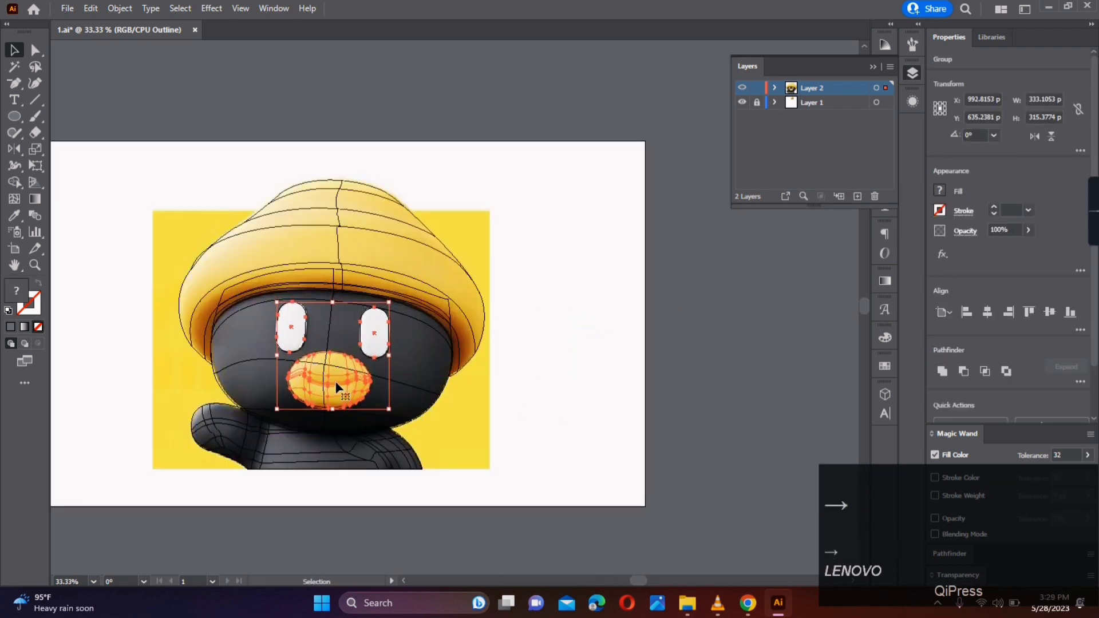
{"action": "left_click", "coordinate": [743, 88], "text": "ctrl"}
Step: Group all the character's parts and move the whole character beside the reference image
{"action": "left_click", "coordinate": [585, 137]}
{"action": "left_click_drag", "start_coordinate": [585, 137], "coordinate": [177, 506]}
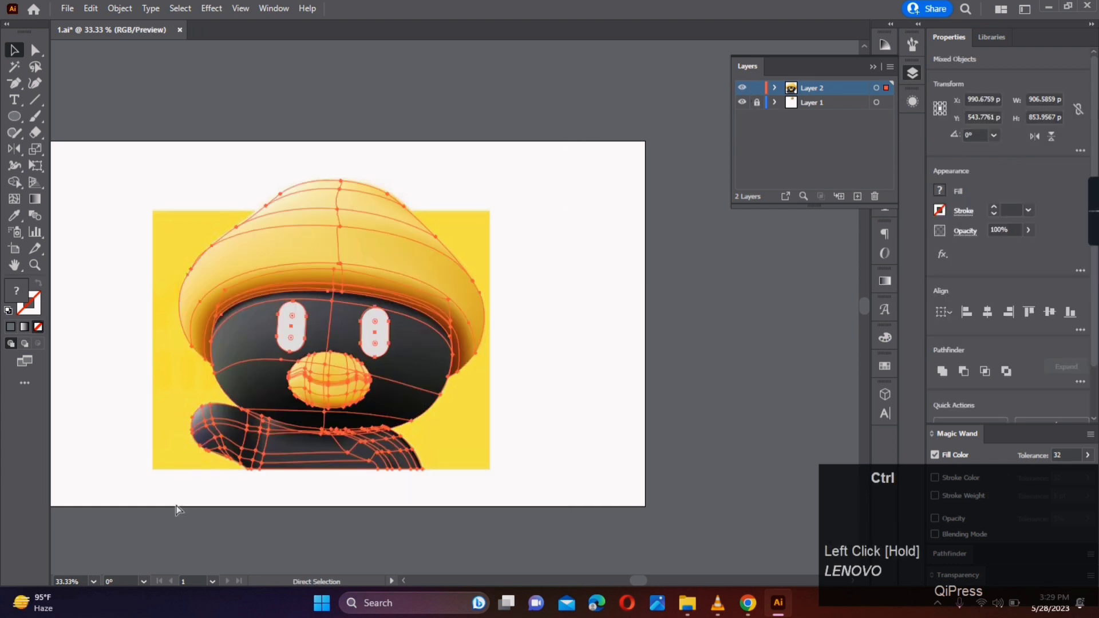
{"action": "key", "text": "ctrl+g"}
{"action": "left_click_drag", "start_coordinate": [336, 354], "coordinate": [633, 345]}
Step: Unlock Layer 1 to move the reference image off the artboard, and place the character centered on the artboard's bottom edge
{"action": "left_click", "coordinate": [756, 103]}
{"action": "left_click", "coordinate": [461, 234]}
{"action": "scroll", "coordinate": [451, 257], "scroll_direction": "down", "scroll_amount": 3, "text": "alt"}
{"action": "left_click_drag", "start_coordinate": [449, 257], "coordinate": [620, 466]}
{"action": "left_click_drag", "start_coordinate": [553, 293], "coordinate": [440, 309]}
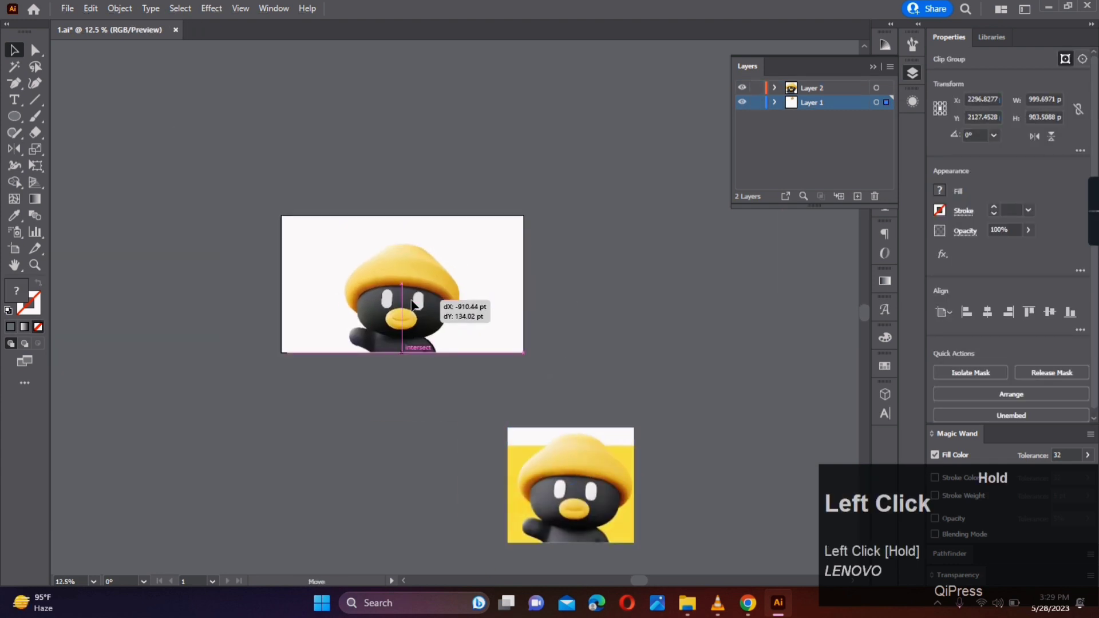
{"action": "left_click", "coordinate": [434, 375]}
Step: Draw a background rectangle about 1723 by 1031 pt down to the artboard's bottom edge and fill it with the reference's yellow
{"action": "scroll", "coordinate": [433, 343], "scroll_direction": "up", "scroll_amount": 2, "text": "alt"}
{"action": "right_click", "coordinate": [14, 116]}
{"action": "left_click", "coordinate": [68, 116]}
{"action": "mouse_move", "coordinate": [157, 96]}
{"action": "left_mouse_down"}
{"action": "mouse_move", "coordinate": [428, 307]}
{"action": "mouse_move", "coordinate": [593, 357]}
{"action": "left_mouse_up"}
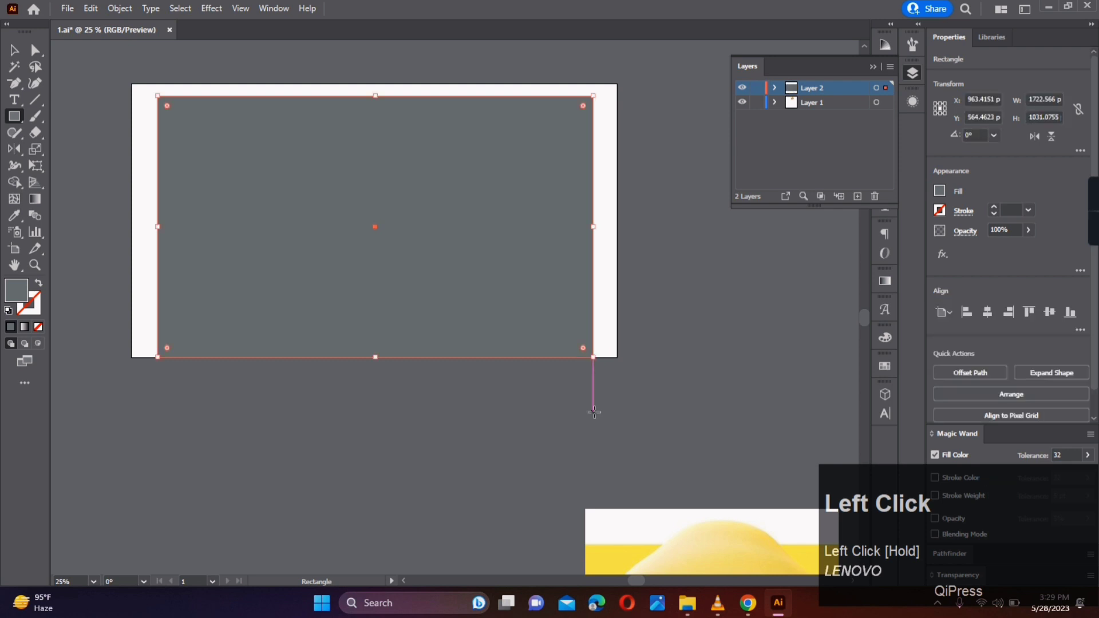
{"action": "key", "text": "space"}
{"action": "left_click_drag", "start_coordinate": [593, 417], "coordinate": [585, 257]}
{"action": "key", "text": "i"}
{"action": "left_click", "coordinate": [595, 407]}
Step: Send the yellow background rectangle behind the character and clear the selection
{"action": "left_click", "coordinate": [14, 51]}
{"action": "right_click", "coordinate": [444, 140]}
{"action": "left_click", "coordinate": [647, 445]}
{"action": "left_click", "coordinate": [479, 245]}
{"action": "scroll", "coordinate": [479, 245], "scroll_direction": "down", "scroll_amount": 2, "text": "alt"}
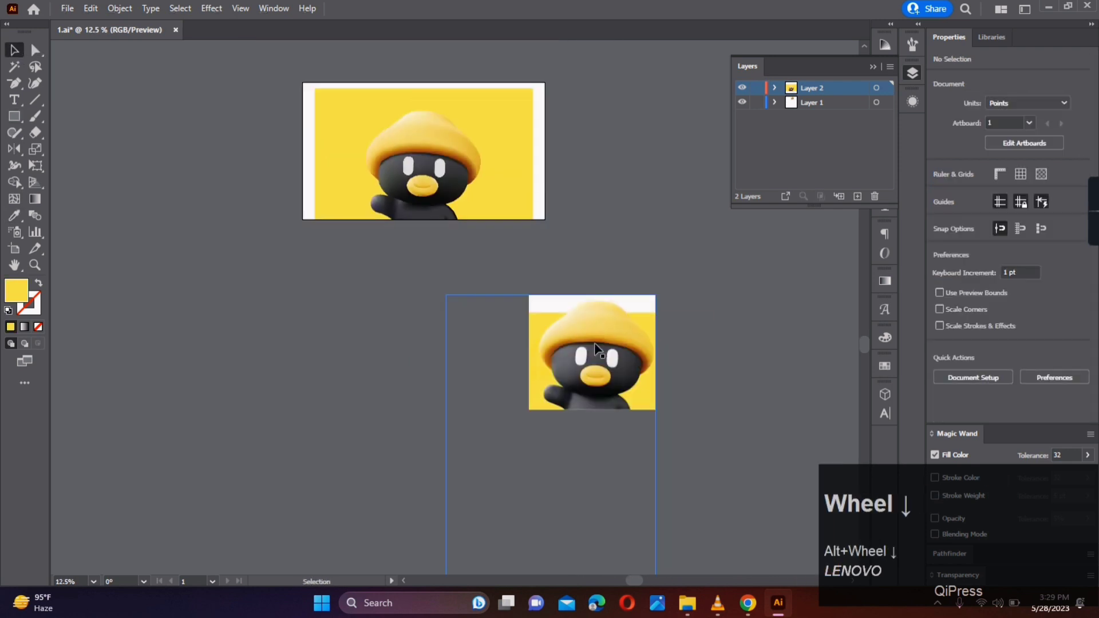
Step: Move the reference image beside the artboard and refill the background rectangle with the yellow sampled from the character's hat
{"action": "left_click_drag", "start_coordinate": [593, 349], "coordinate": [634, 162]}
{"action": "left_click_drag", "start_coordinate": [515, 152], "coordinate": [503, 263]}
{"action": "left_click", "coordinate": [501, 261]}
{"action": "key", "text": "i"}
{"action": "left_click", "coordinate": [435, 248]}
{"action": "key", "text": "v"}
{"action": "left_click", "coordinate": [534, 393]}
Step: Undo the last change to the character group and clear the selection
{"action": "scroll", "coordinate": [534, 393], "scroll_direction": "up", "scroll_amount": 4, "text": "alt"}
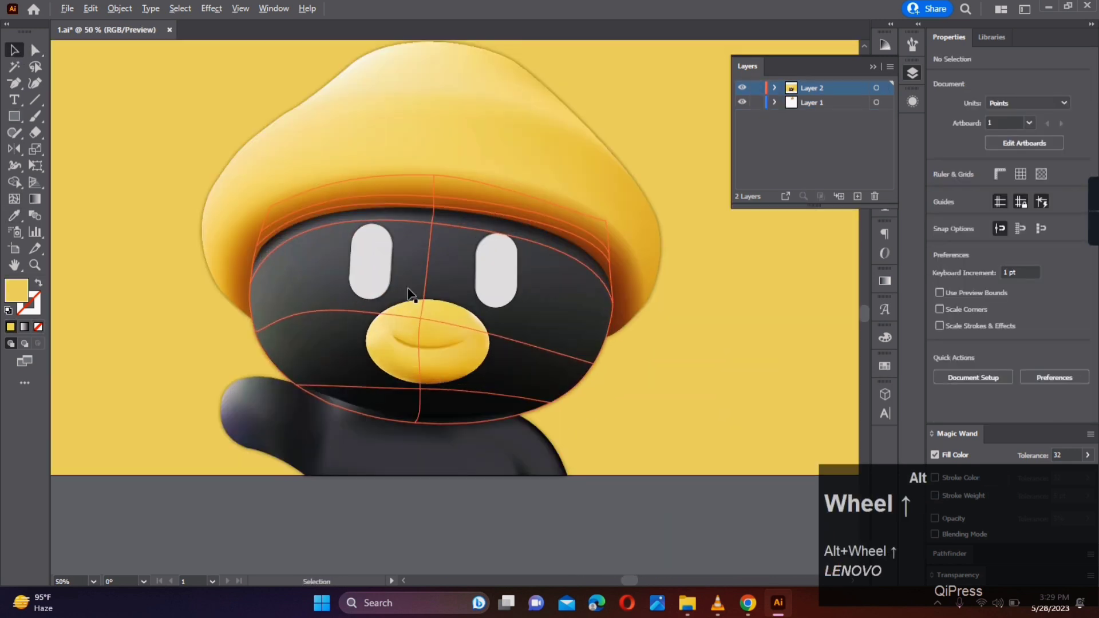
{"action": "key", "text": "ctrl+z"}
{"action": "scroll", "coordinate": [651, 467], "scroll_direction": "down", "scroll_amount": 3, "text": "alt"}
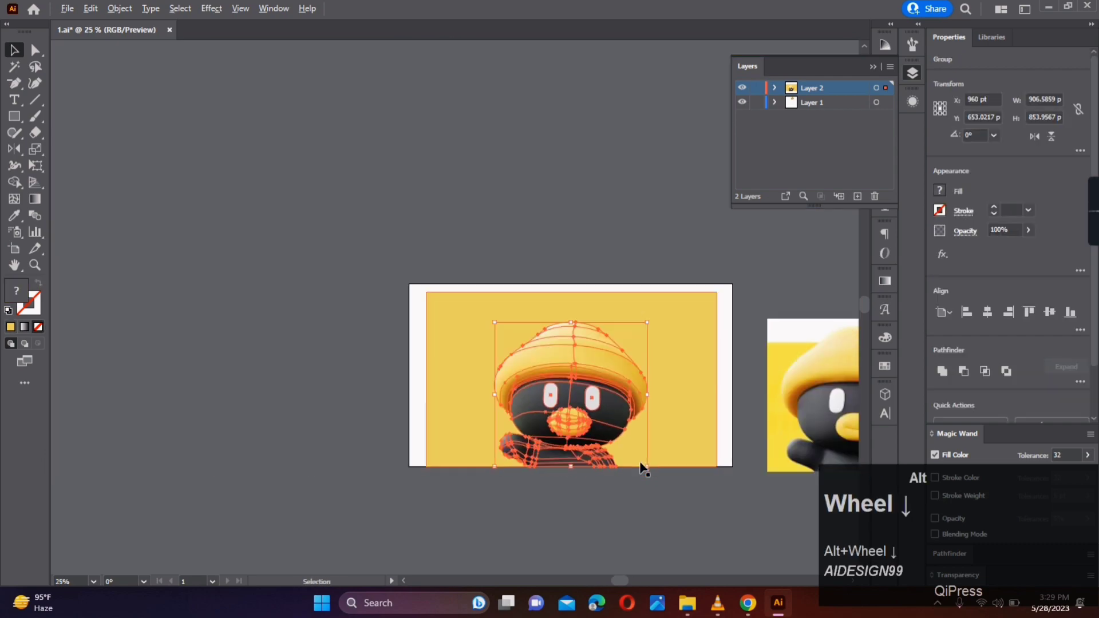
{"action": "left_click", "coordinate": [643, 516]}
Step: Examine the finished character on its yellow background, both as a whole artboard and up close
{"action": "scroll", "coordinate": [646, 520], "scroll_direction": "down", "scroll_amount": 1, "text": "alt"}
{"action": "left_click_drag", "start_coordinate": [644, 517], "coordinate": [570, 431]}
{"action": "scroll", "coordinate": [551, 376], "scroll_direction": "up", "scroll_amount": 2, "text": "alt"}
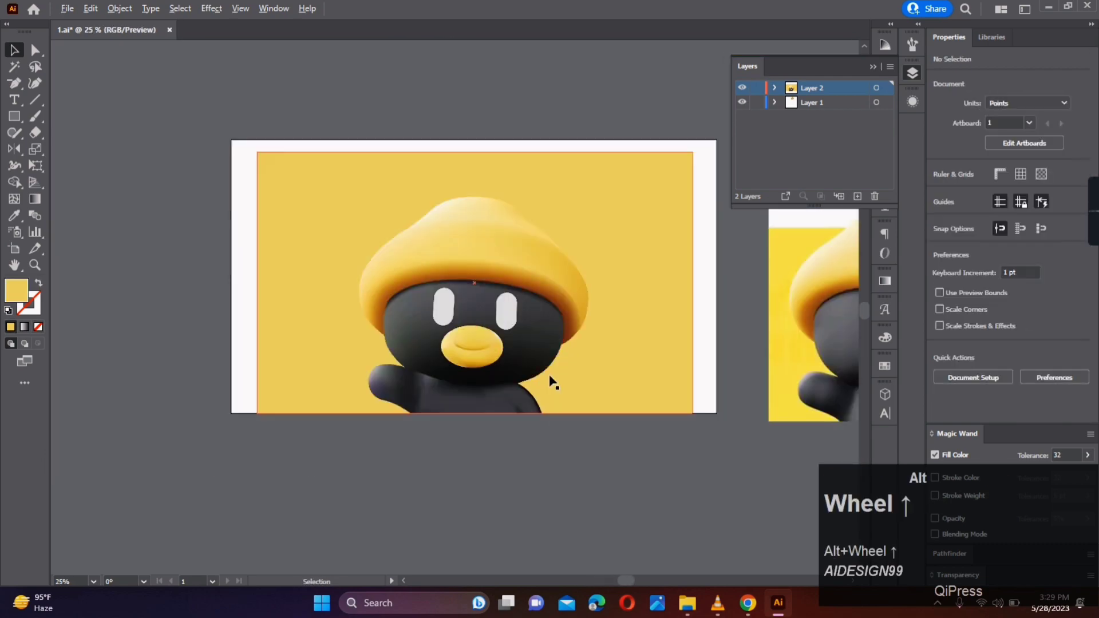
{"action": "scroll", "coordinate": [478, 375], "scroll_direction": "up", "scroll_amount": 2, "text": "alt"}
{"action": "left_click_drag", "start_coordinate": [687, 415], "coordinate": [669, 458]}
{"action": "key", "text": "space"}
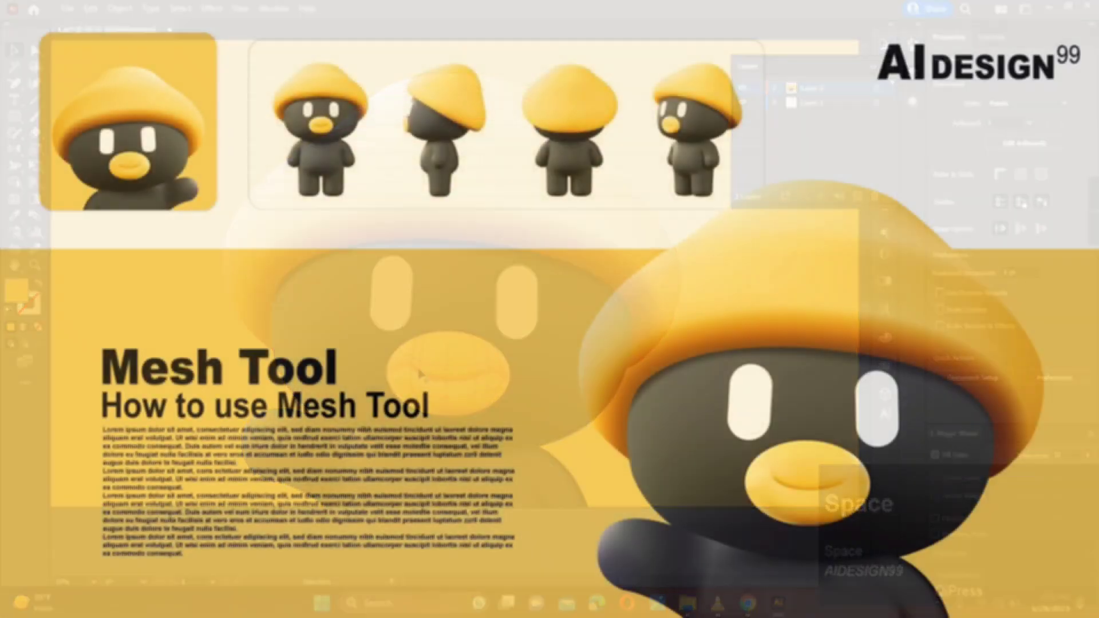